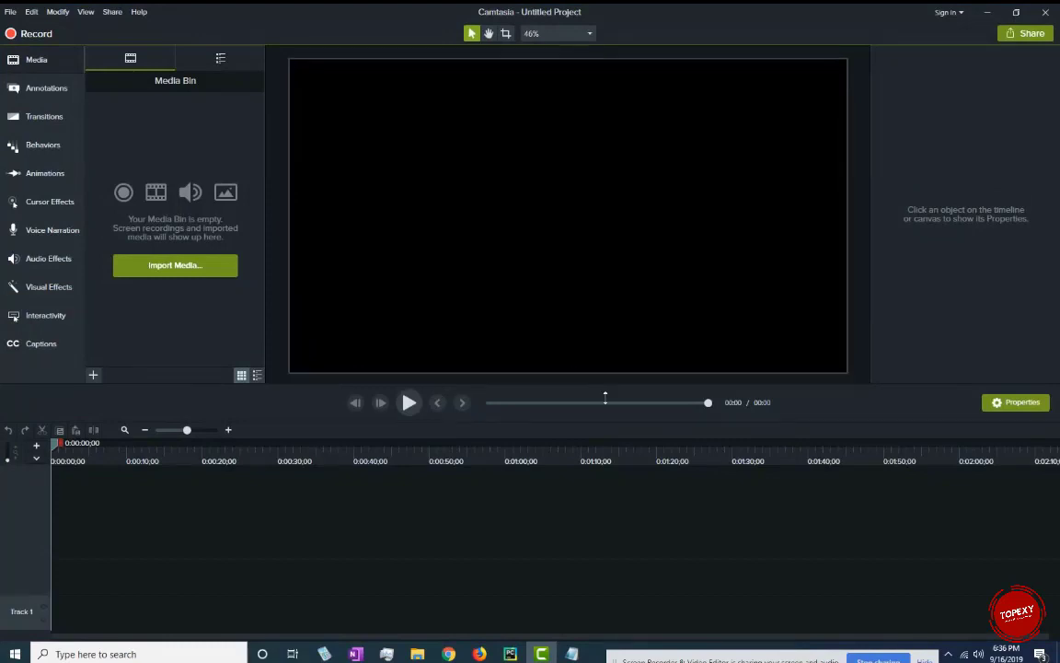
# - Enlarge the canvas area by shrinking the timeline area below it
pyautogui.moveTo(606, 388); pyautogui.dragTo(608, 437)
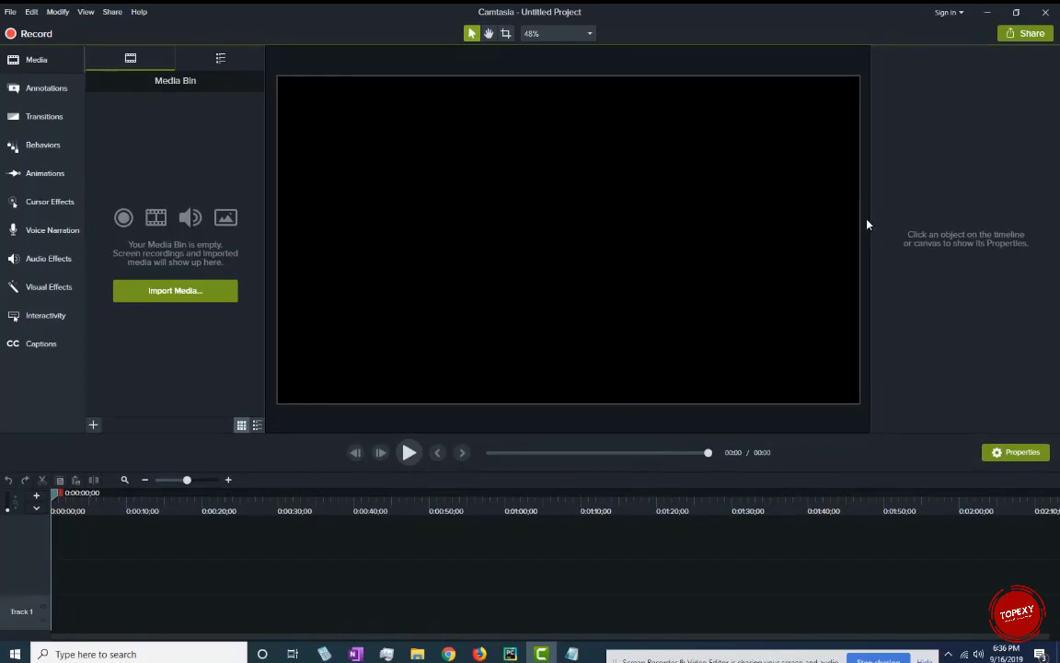
# - Switch to Firefox, open chocolatey.org and look over its home page
pyautogui.click(479, 654)
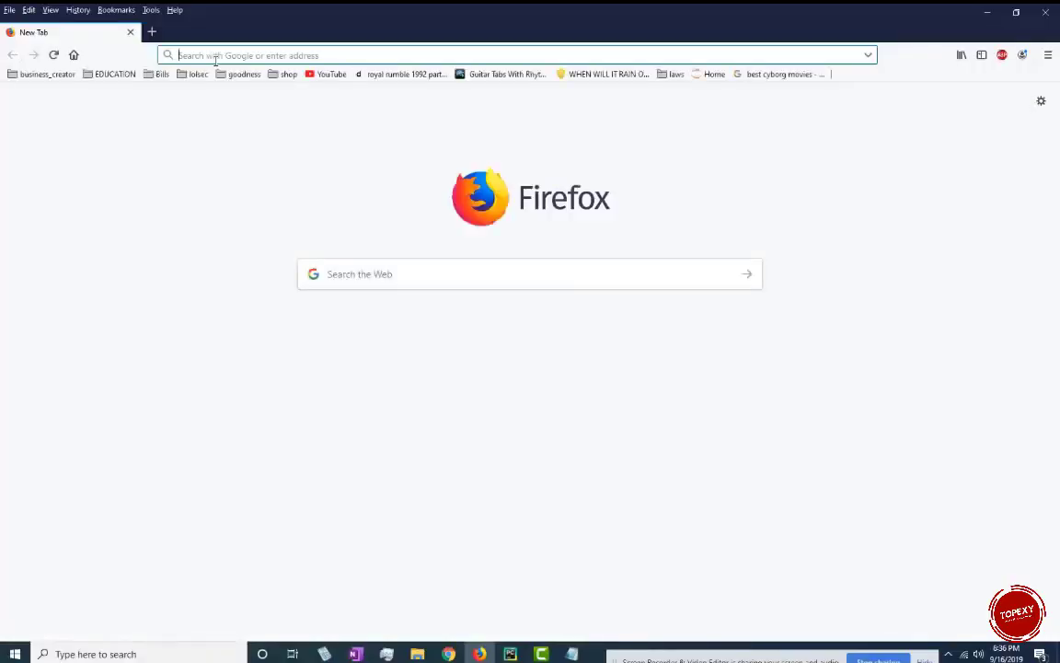
pyautogui.write('chocolatey.org/')
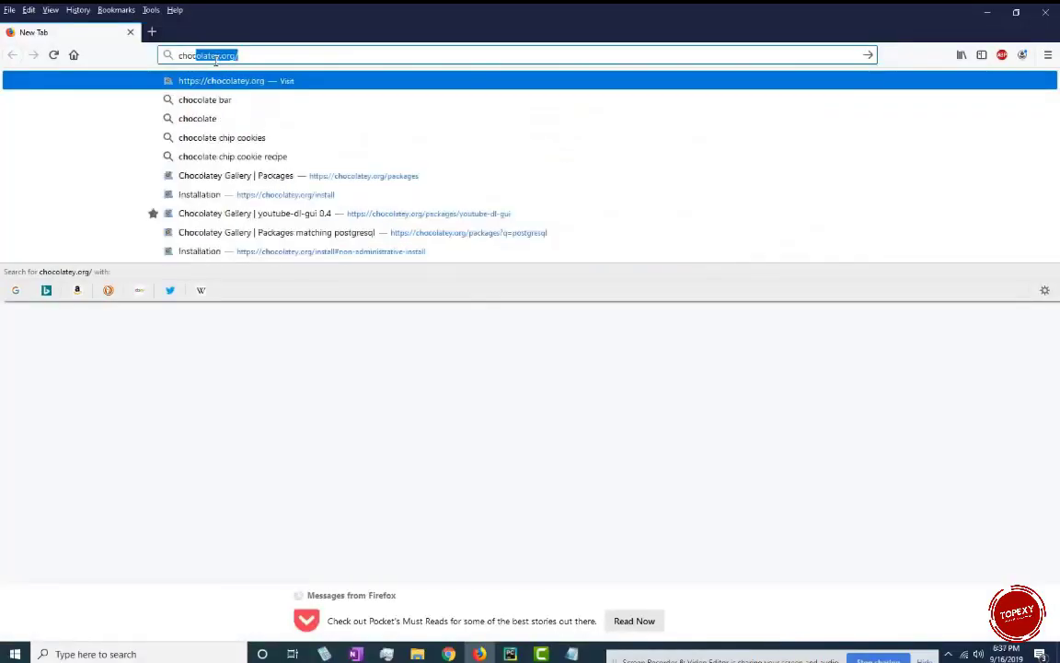
pyautogui.press('Return')
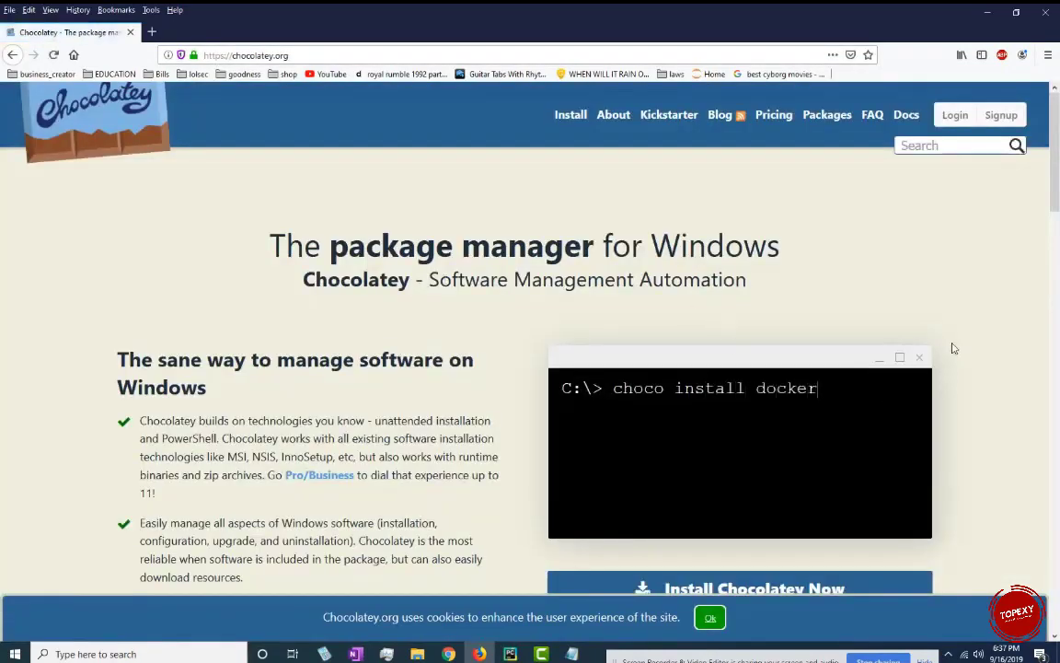
pyautogui.scroll(-3, 819, 285)
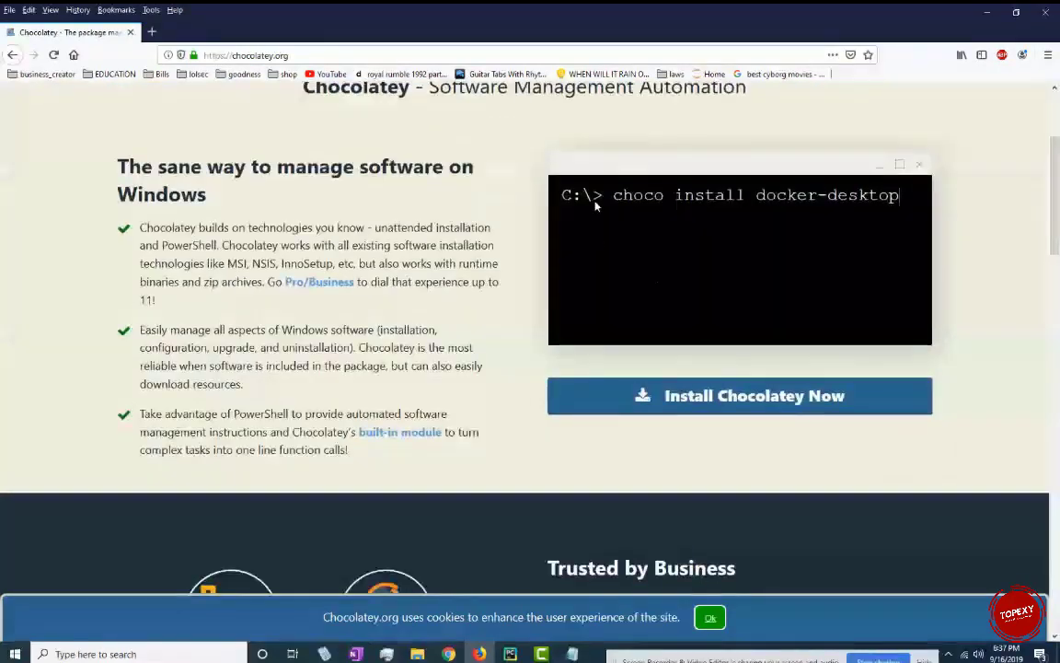
pyautogui.scroll(-3, 1002, 243)
pyautogui.scroll(5, 908, 235)
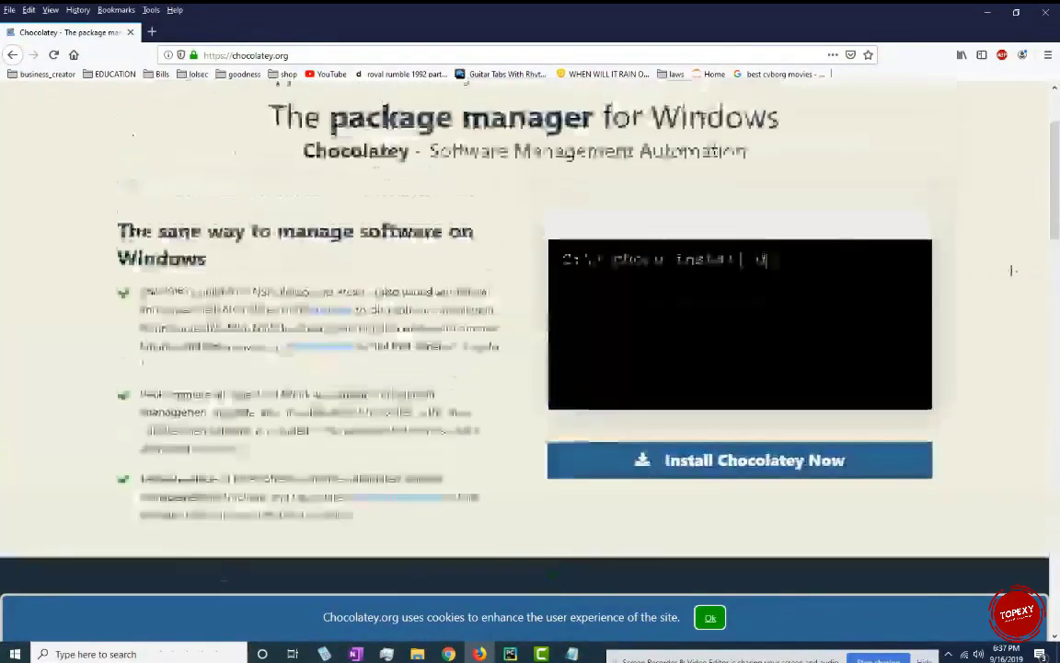
# - Search the Chocolatey site for camtasia, read the Camtasia package description and close the browser
pyautogui.click(951, 147)
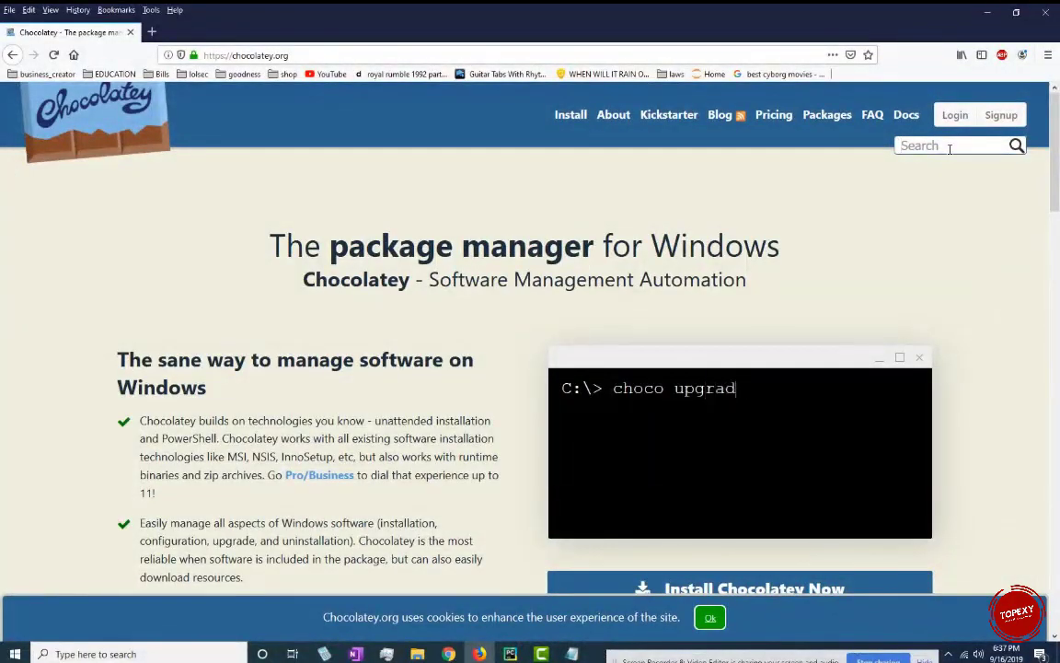
pyautogui.write('camtasia')
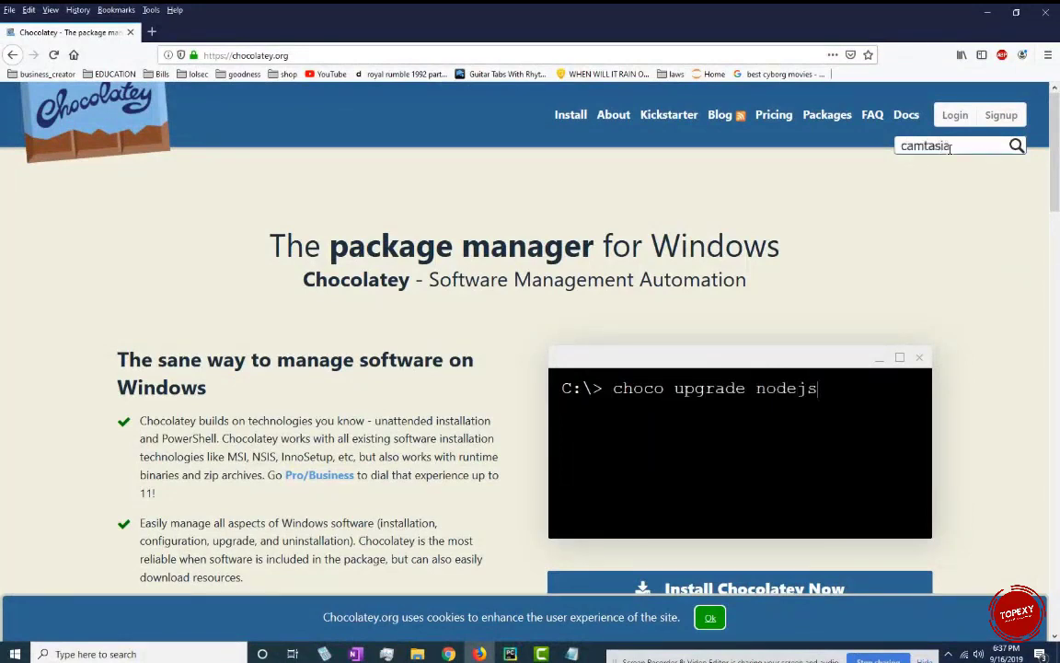
pyautogui.press('Return')
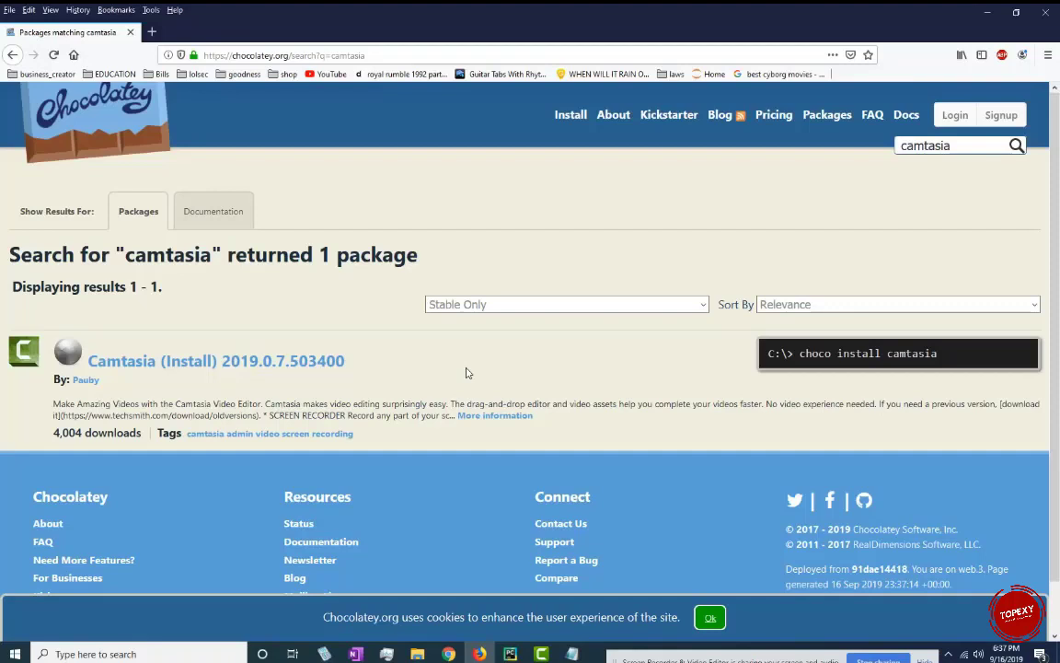
pyautogui.moveTo(53, 405); pyautogui.dragTo(869, 406)
pyautogui.click(830, 425)
pyautogui.click(1050, 11)
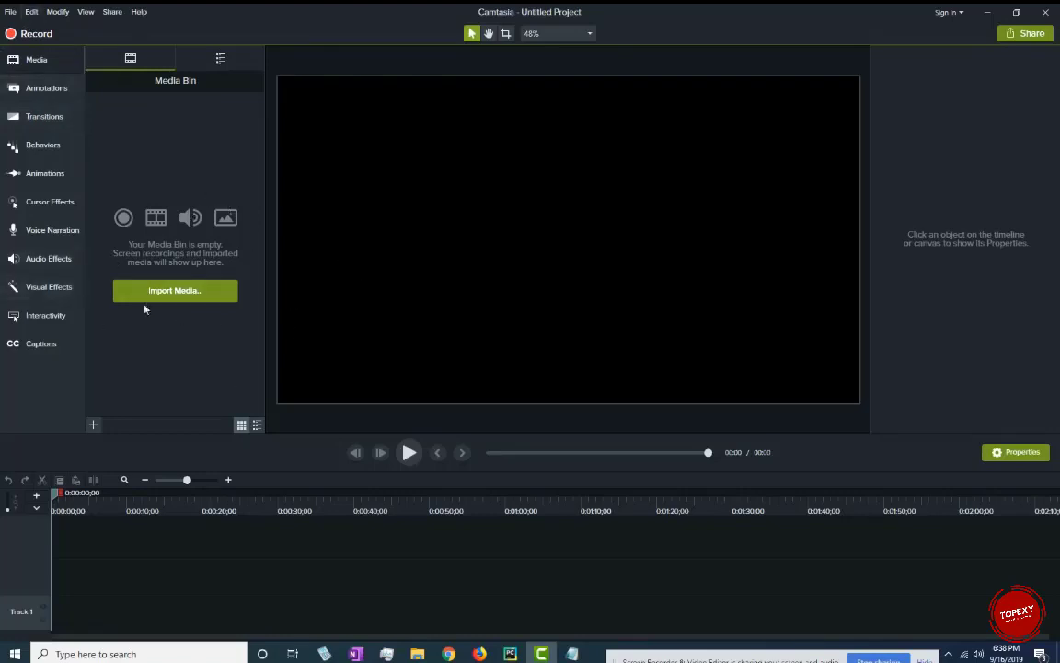
# - Import FixInternetConnectionProblemsonWindows102019 from the Downloads folder and place it at the start of Track 2
pyautogui.click(166, 291)
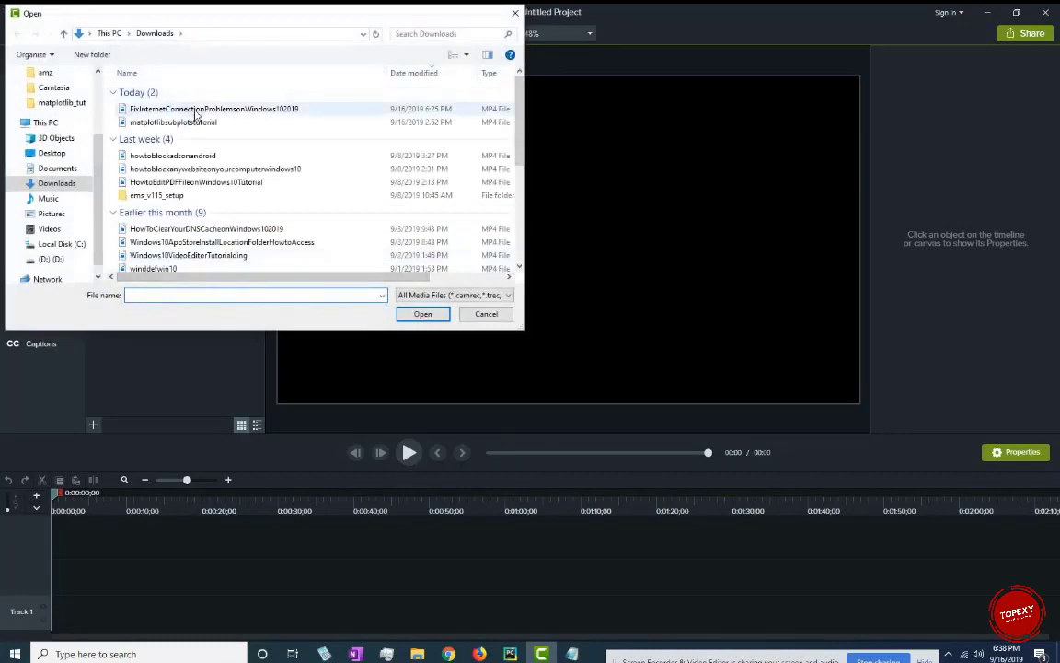
pyautogui.click(198, 109)
pyautogui.click(423, 314)
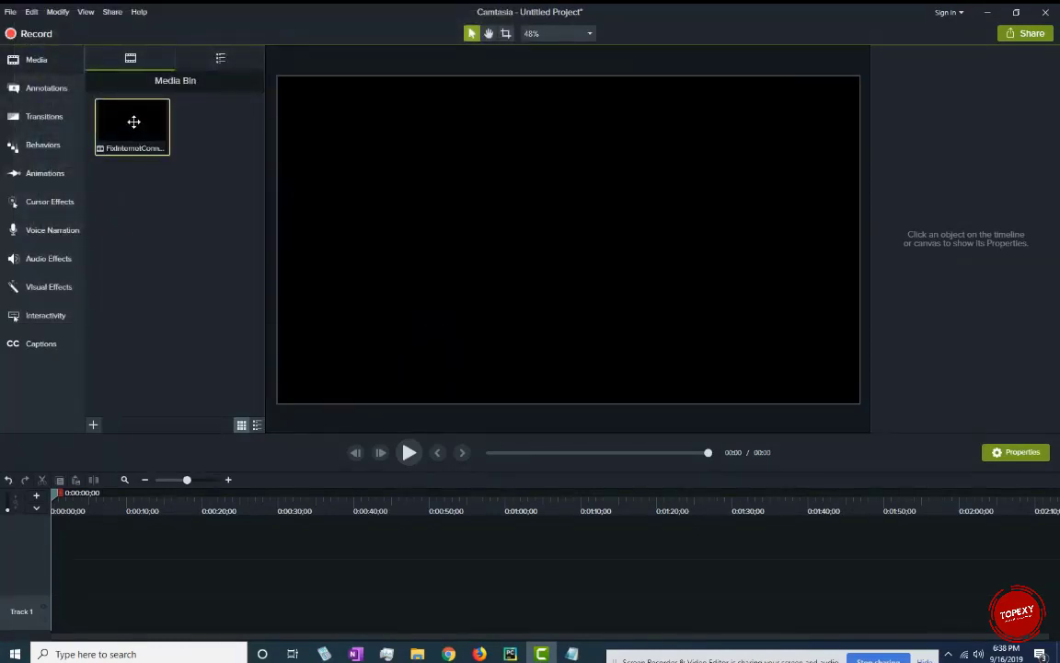
pyautogui.moveTo(135, 126); pyautogui.dragTo(38, 584)
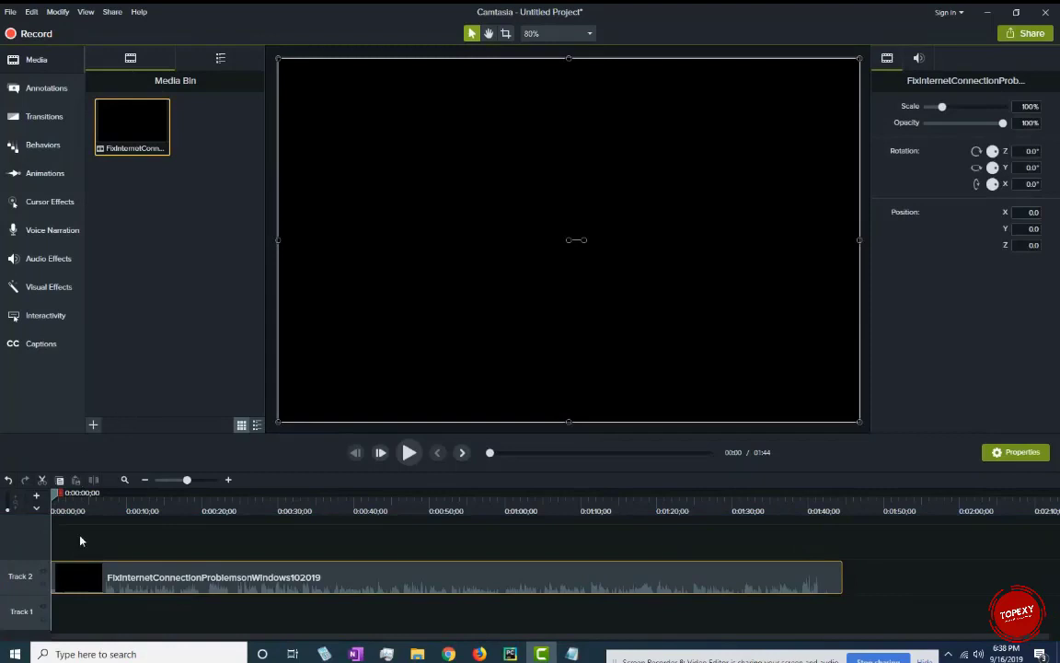
# - Play the opening of the Track 2 clip, pause at 0:00:04;10 and split the clip there
pyautogui.click(409, 452)
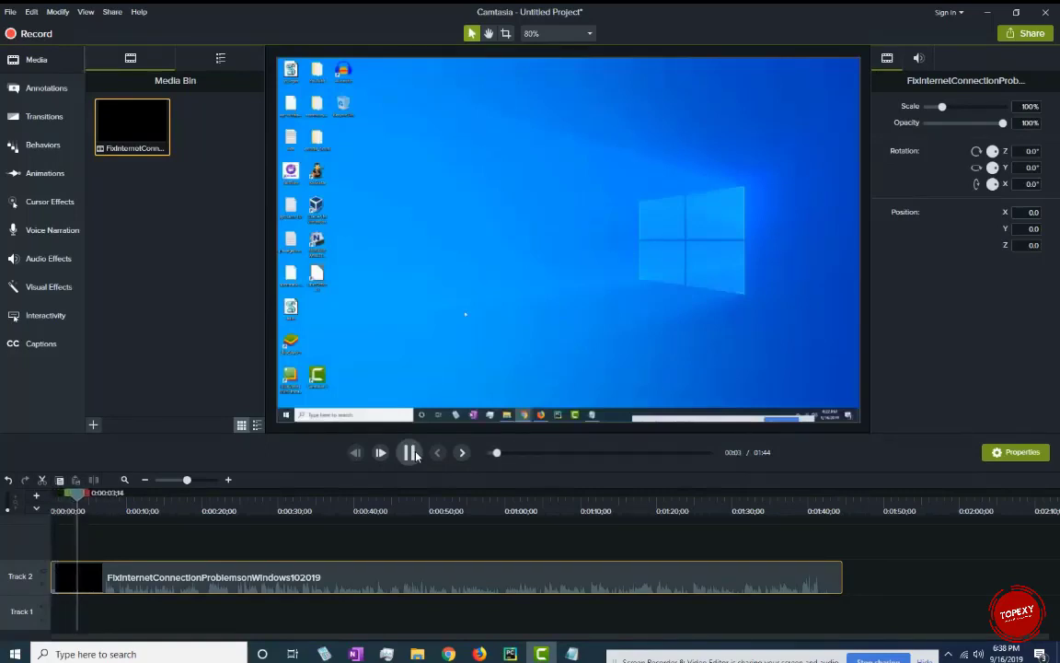
pyautogui.click(410, 452)
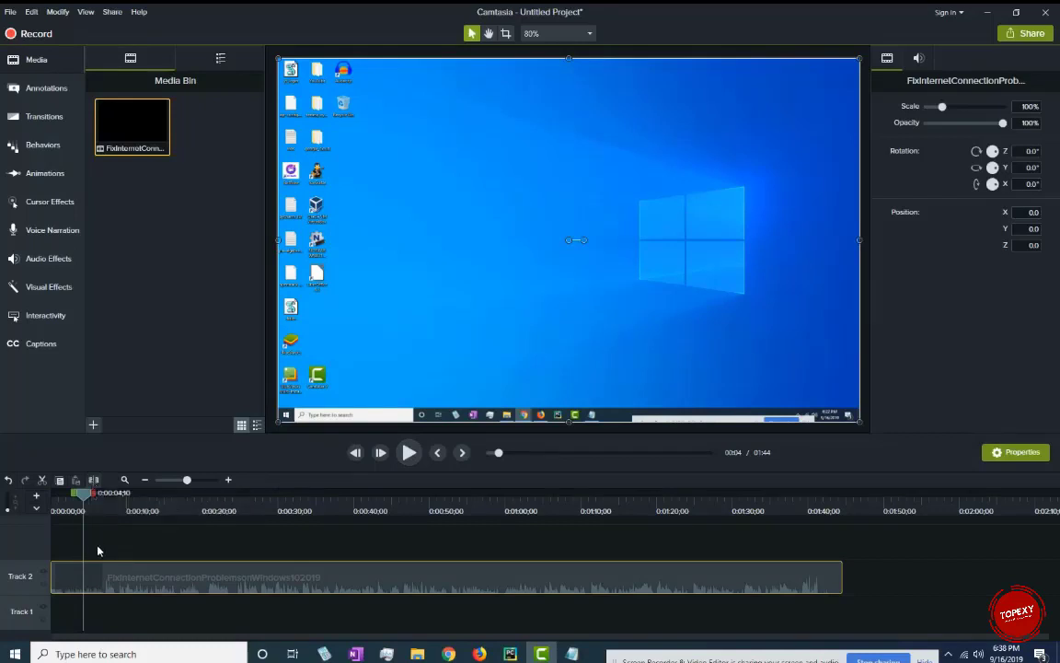
pyautogui.click(92, 481)
pyautogui.click(125, 579)
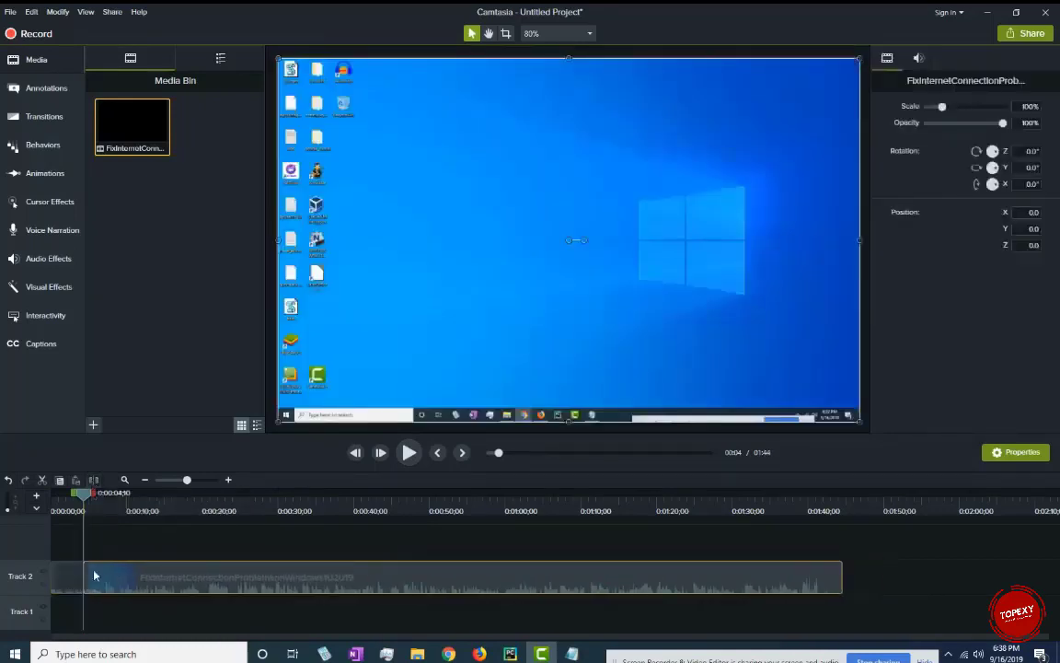
pyautogui.click(140, 550)
pyautogui.click(138, 512)
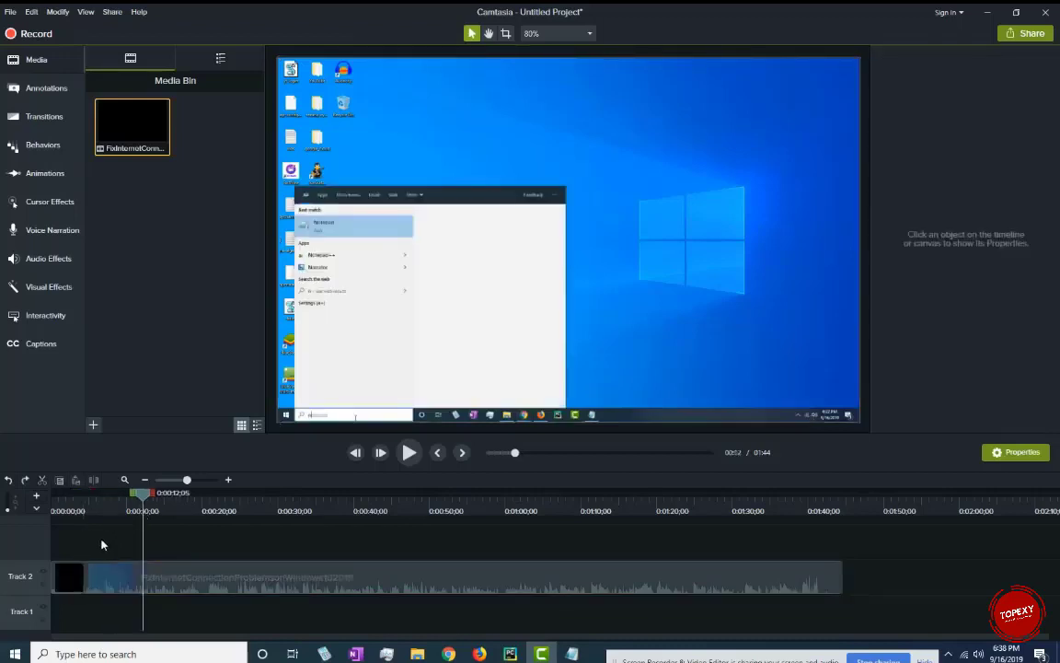
# - Move the playhead to 0:00:04;18 and undo the split of the Track 2 clip
pyautogui.click(86, 513)
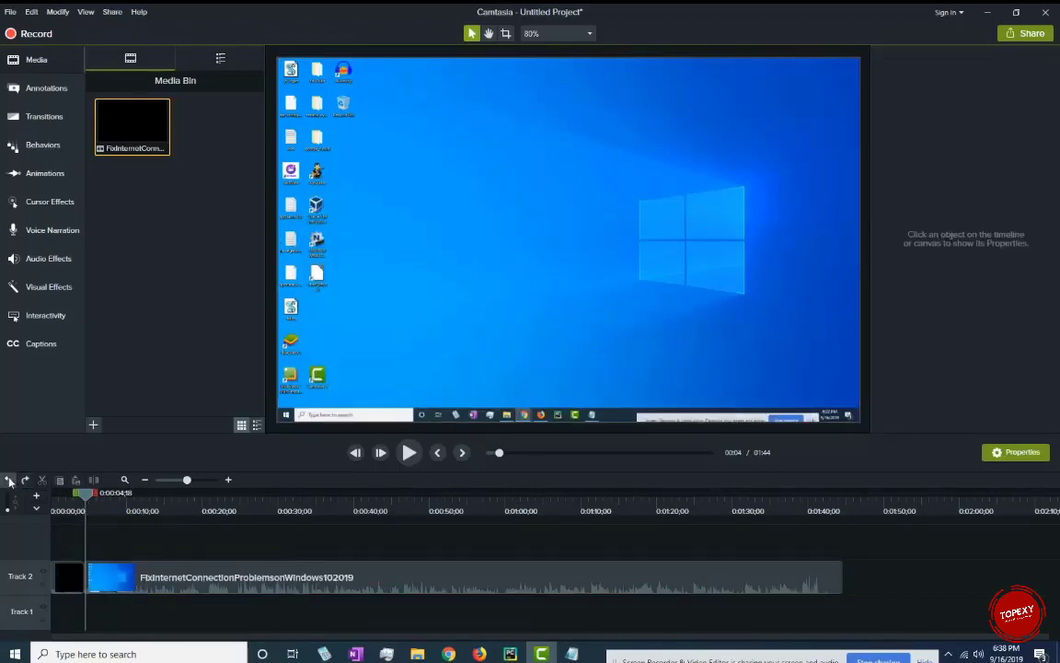
pyautogui.hotkey('ctrl', 'a')
pyautogui.click(210, 545)
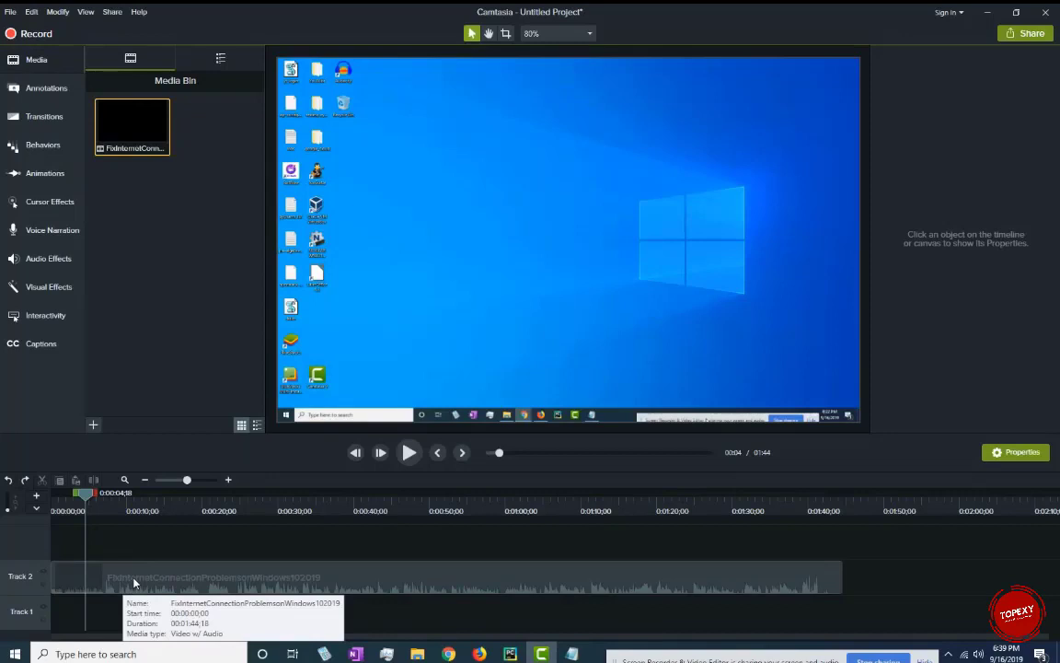
# - Split the Track 2 clip at 0:00:04;18 and move its longer second part up to Track 3
pyautogui.moveTo(134, 582); pyautogui.dragTo(144, 582)
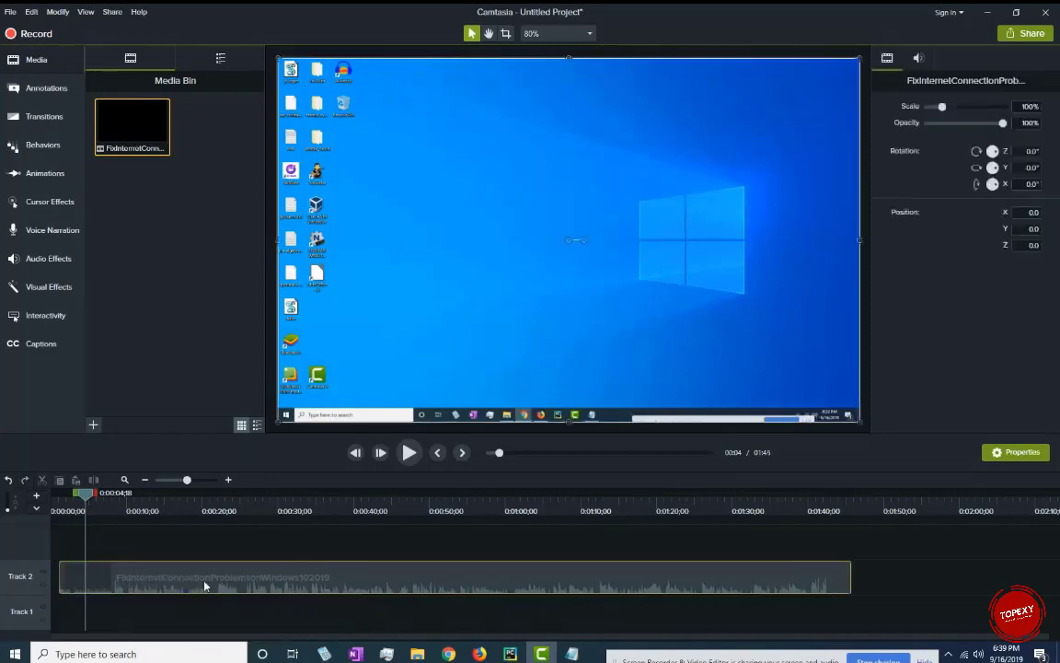
pyautogui.hotkey('ctrl', 'z')
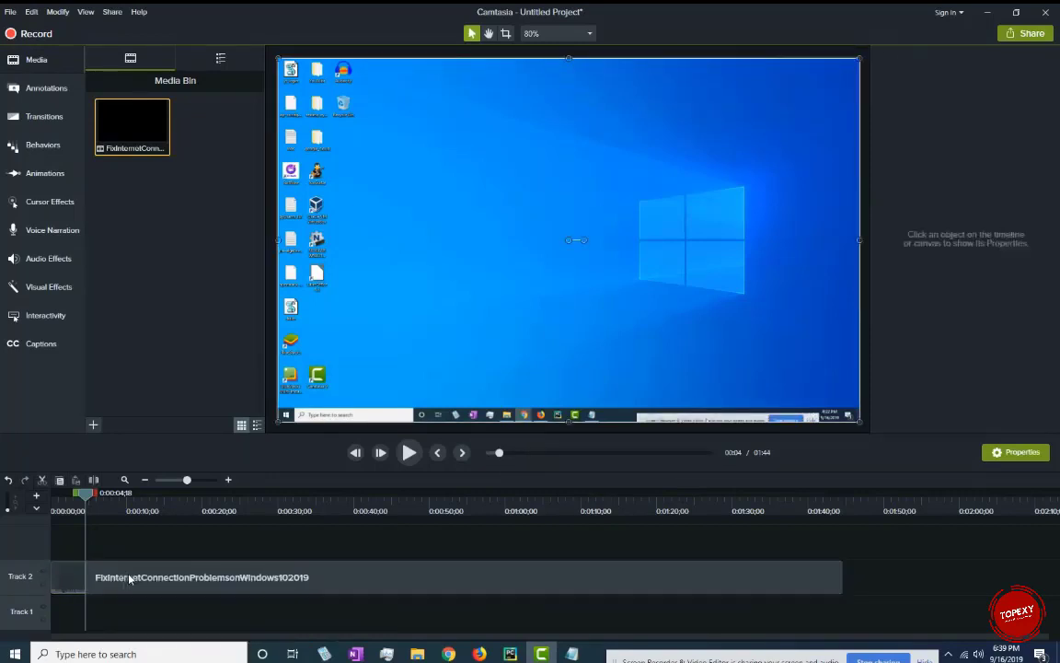
pyautogui.moveTo(129, 578); pyautogui.dragTo(157, 543)
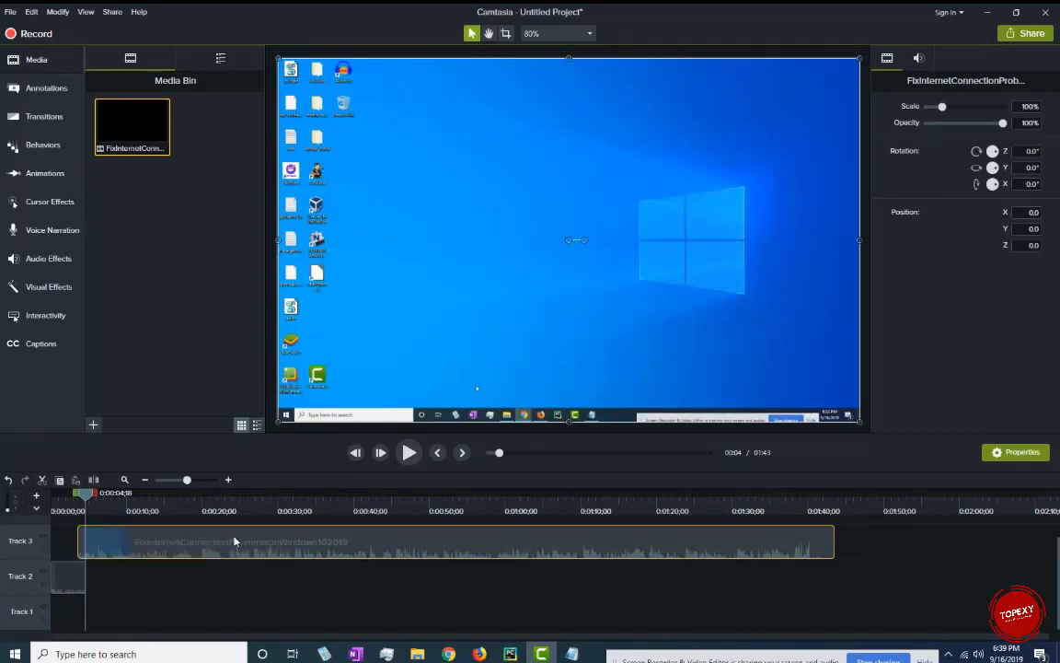
# - Separate the audio and video of the short opening clip on Track 2
pyautogui.click(69, 583)
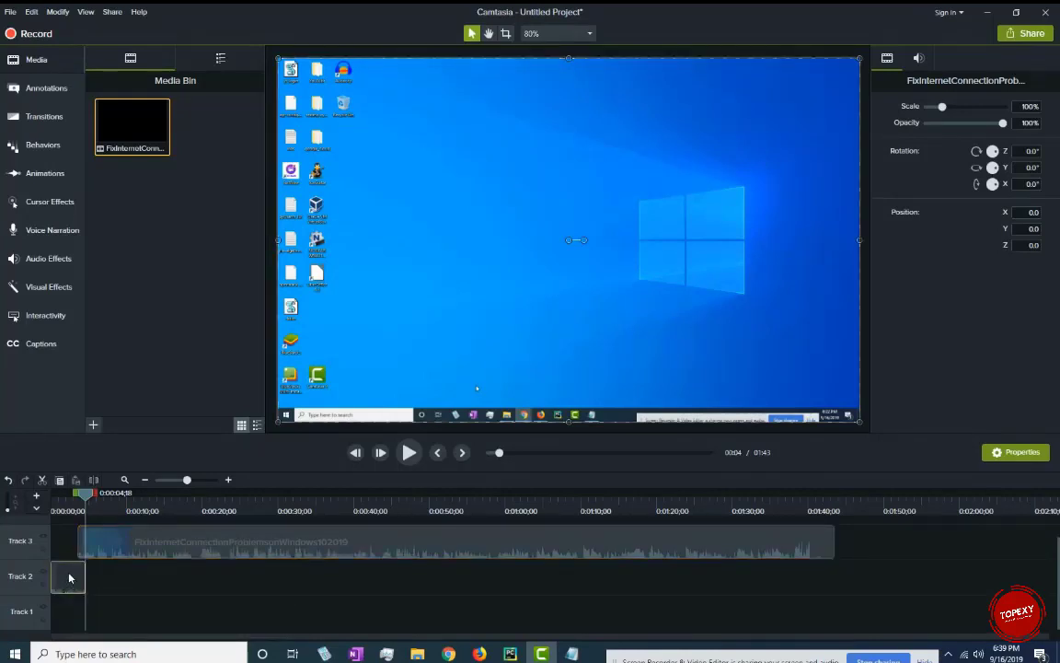
pyautogui.hotkey('ctrl', 'Home')
pyautogui.rightClick(69, 577)
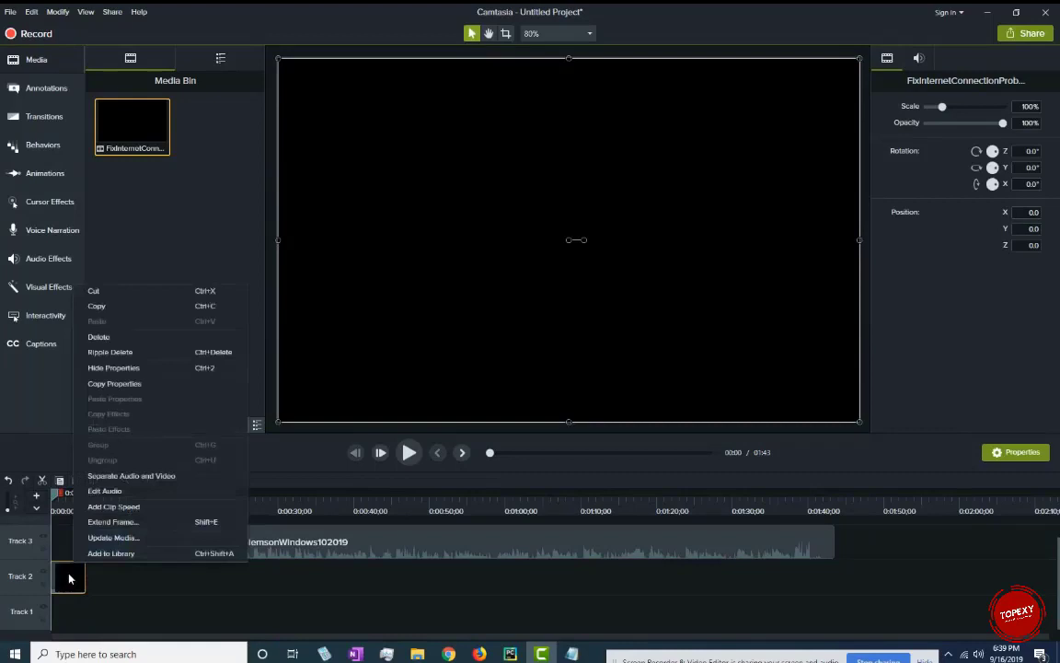
pyautogui.click(126, 477)
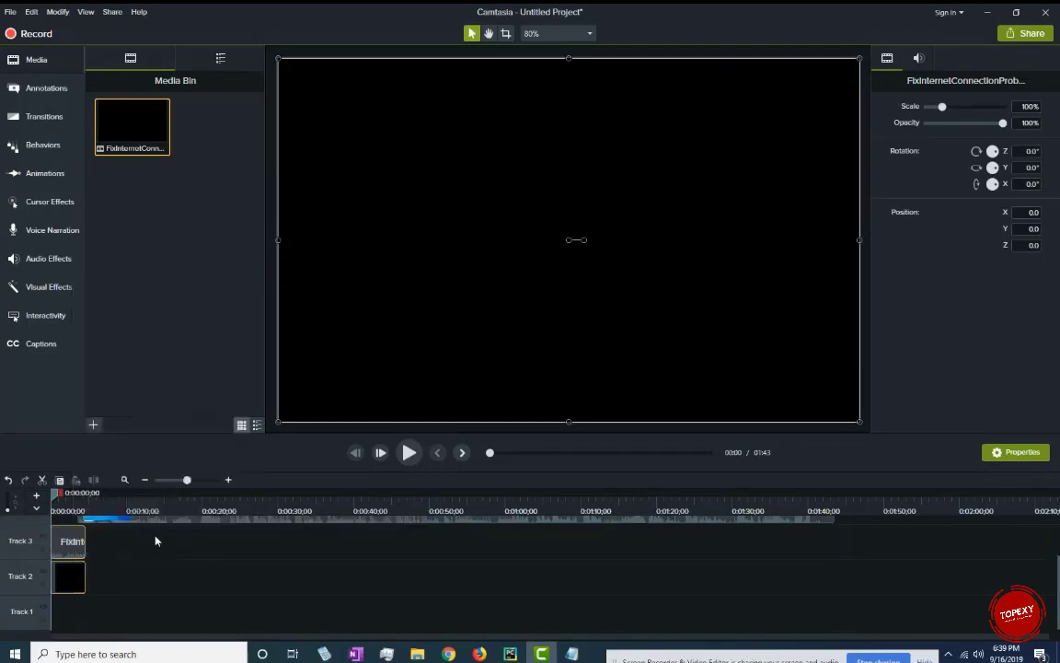
# - Delete the short opening clip's separated audio from Track 3
pyautogui.click(68, 551)
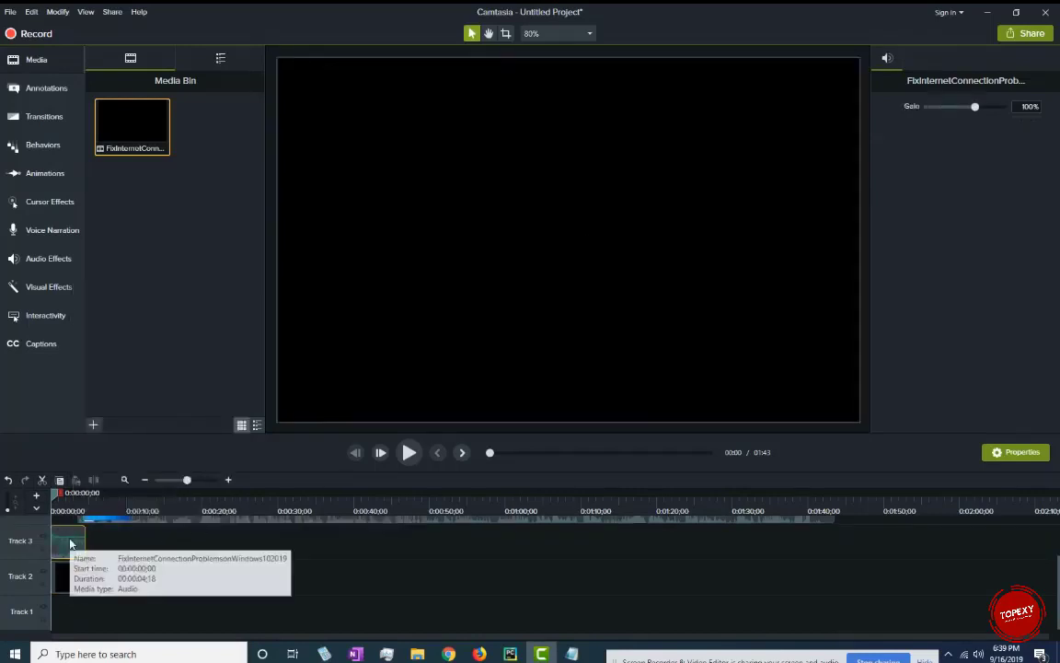
pyautogui.moveTo(69, 536); pyautogui.dragTo(68, 539)
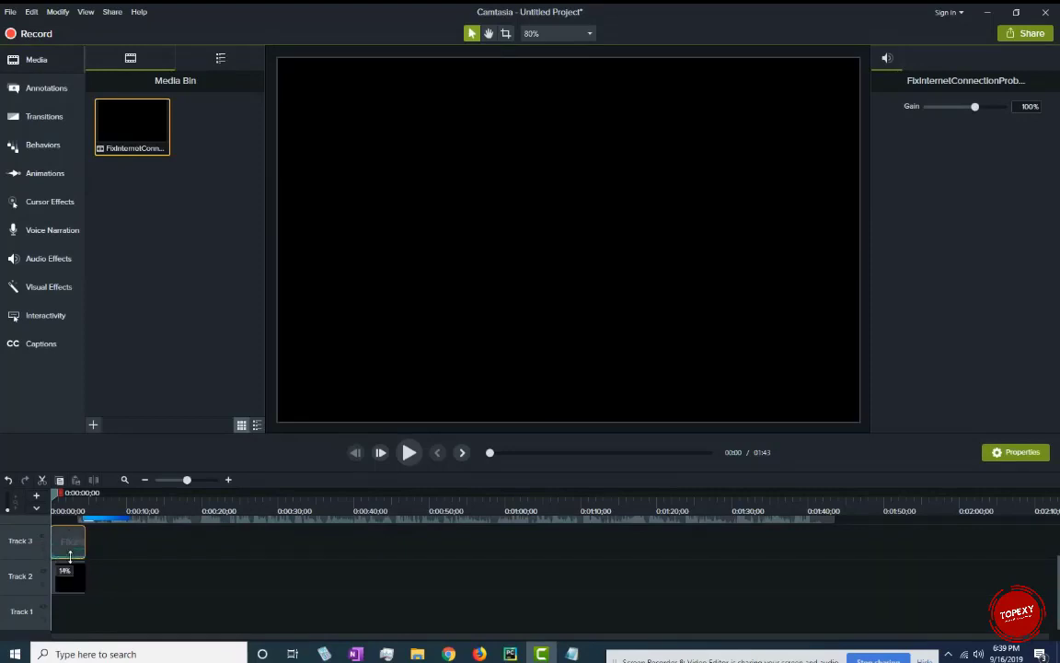
pyautogui.rightClick(79, 536)
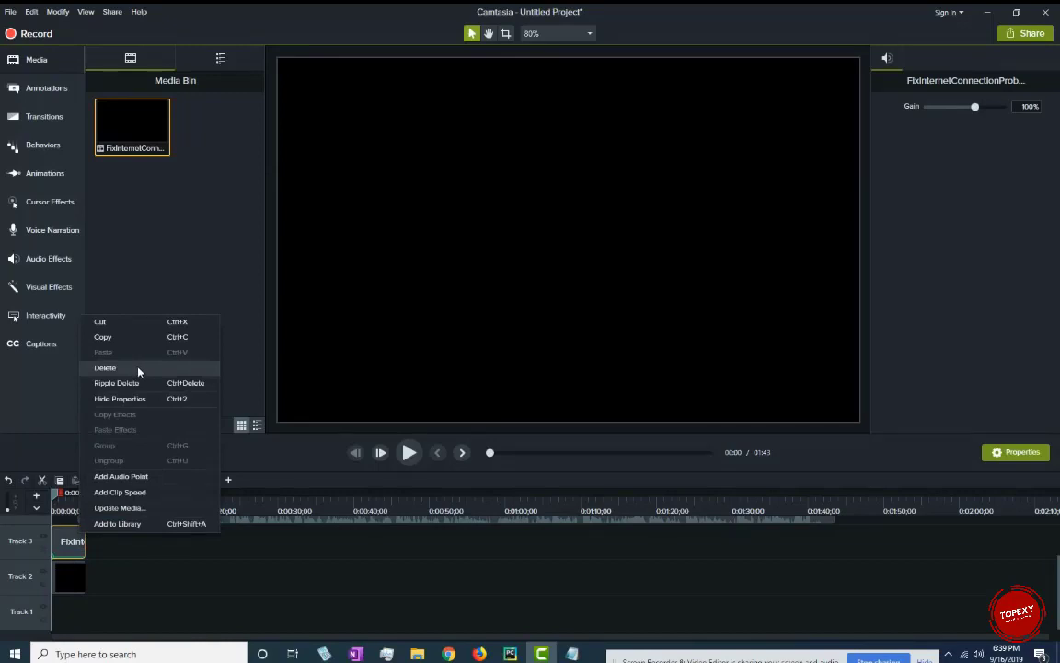
pyautogui.click(139, 368)
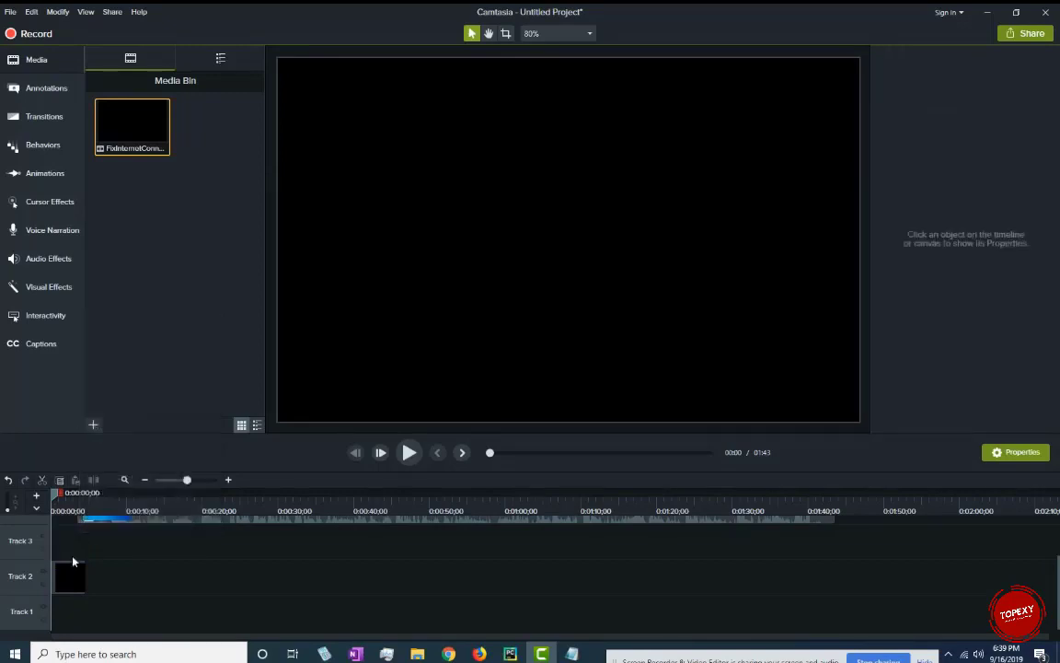
# - Move the long clip back to Track 2 directly after the short opening clip and play the timeline from the start
pyautogui.click(171, 512)
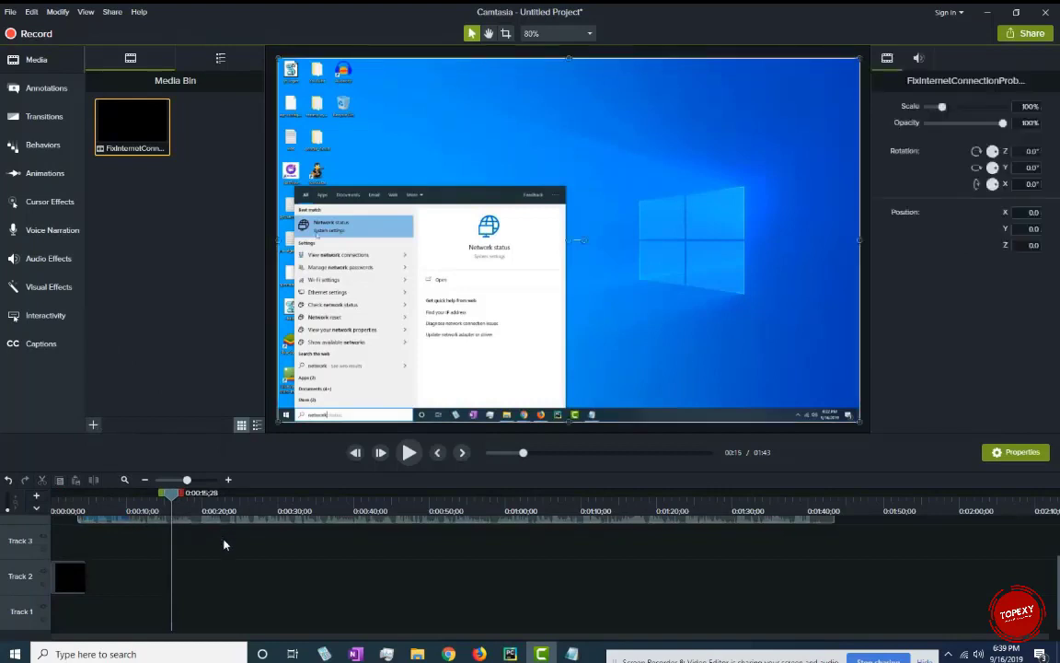
pyautogui.moveTo(238, 517); pyautogui.dragTo(108, 582)
pyautogui.click(54, 510)
pyautogui.click(410, 452)
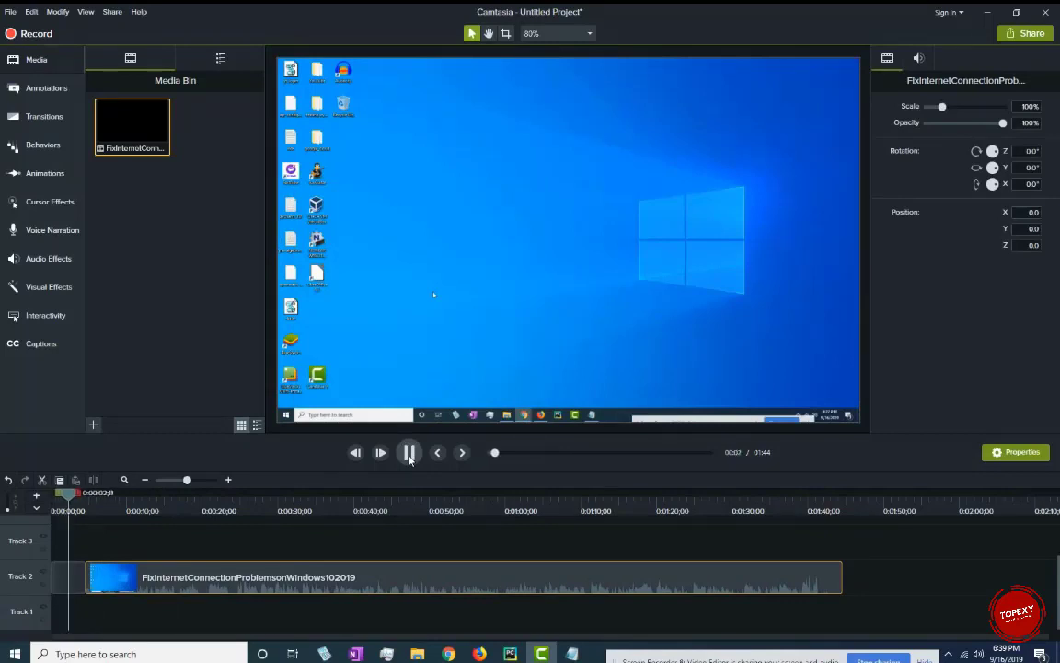
pyautogui.press('space')
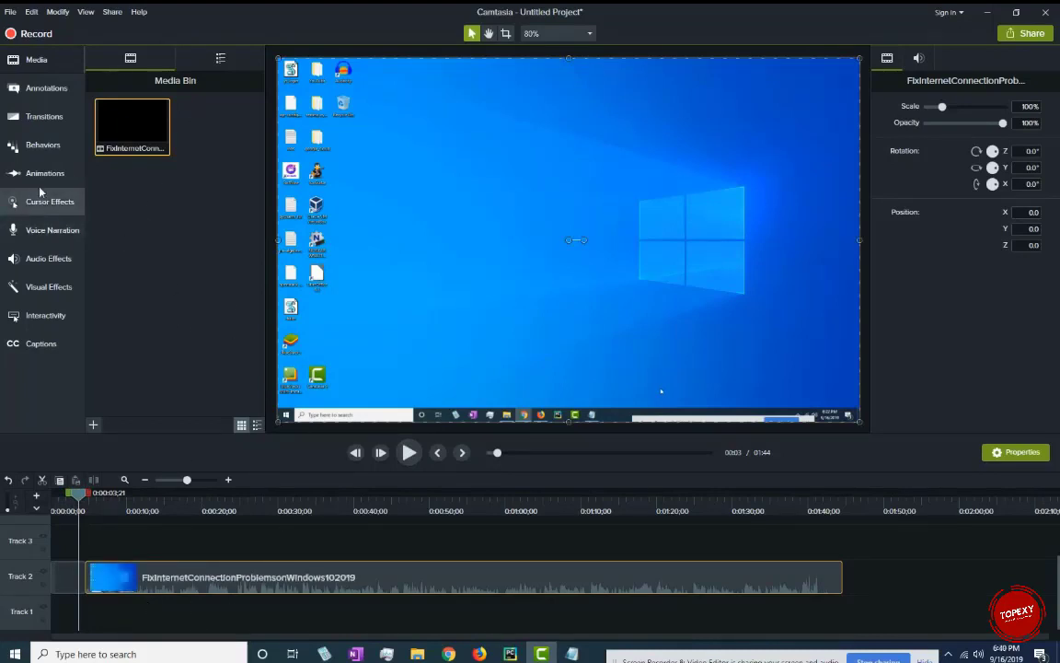
# - Import the "02 - Deftones - Digital Bath" instrumental file from the Music folder into the media bin
pyautogui.click(93, 425)
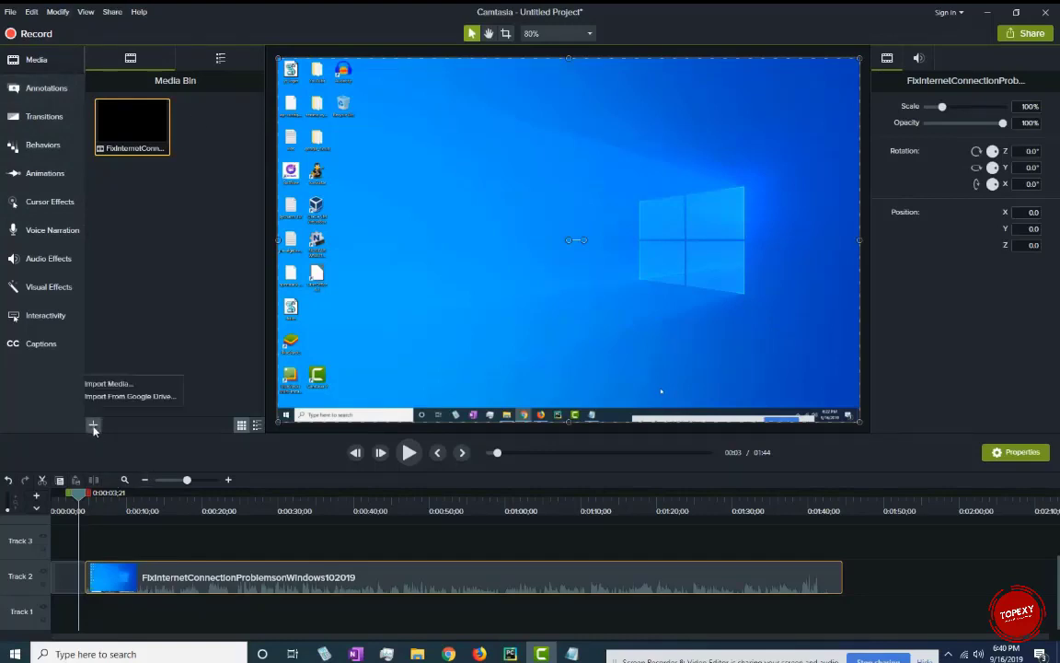
pyautogui.click(103, 383)
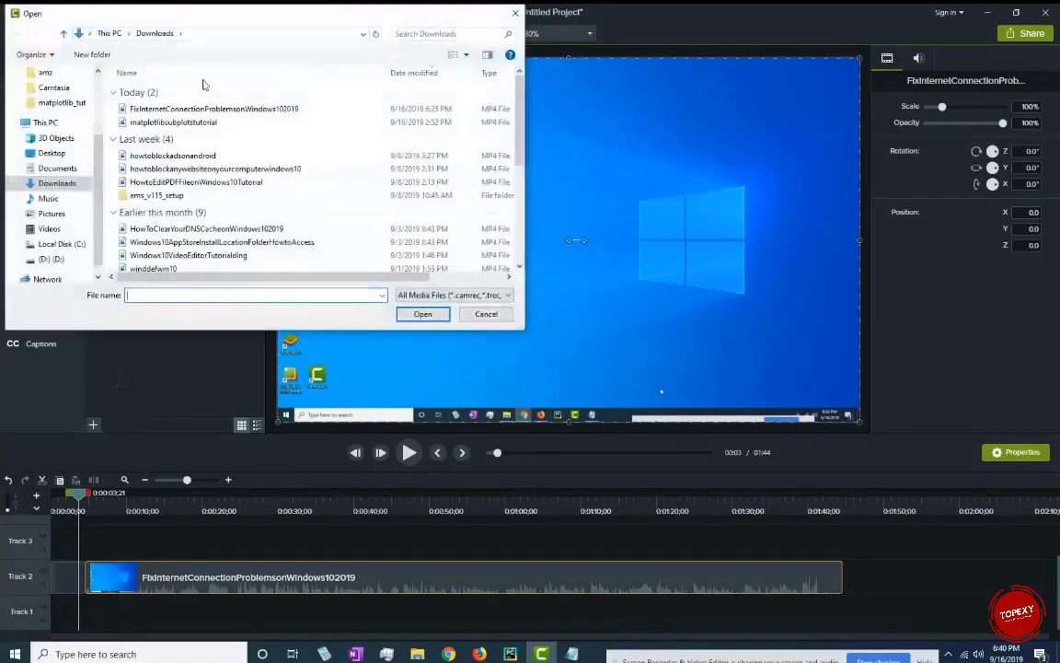
pyautogui.click(48, 198)
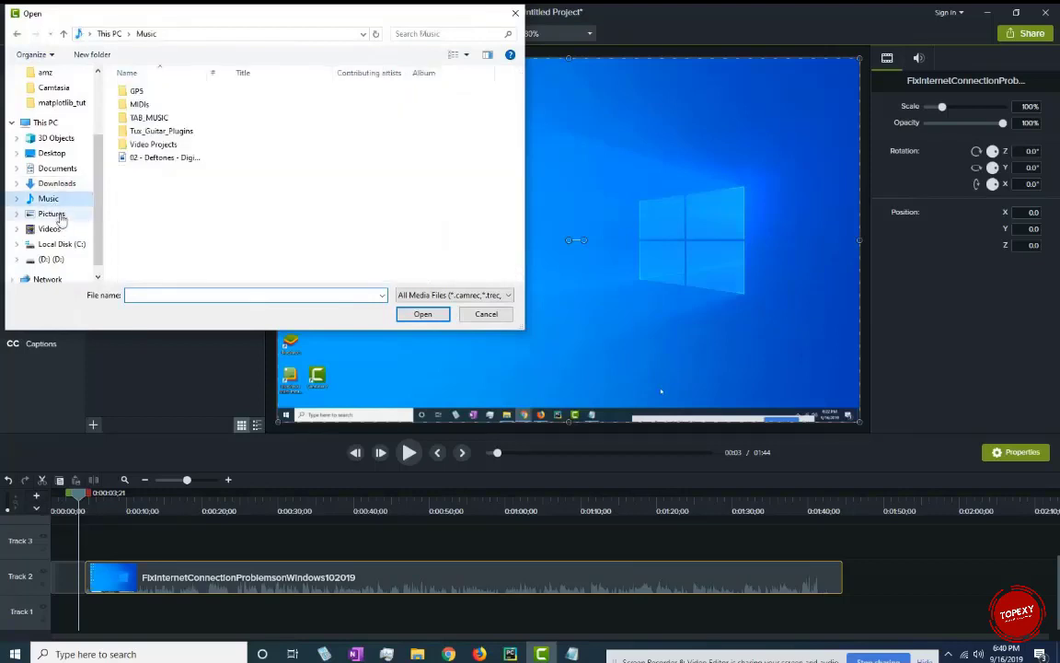
pyautogui.scroll(1, 92, 225)
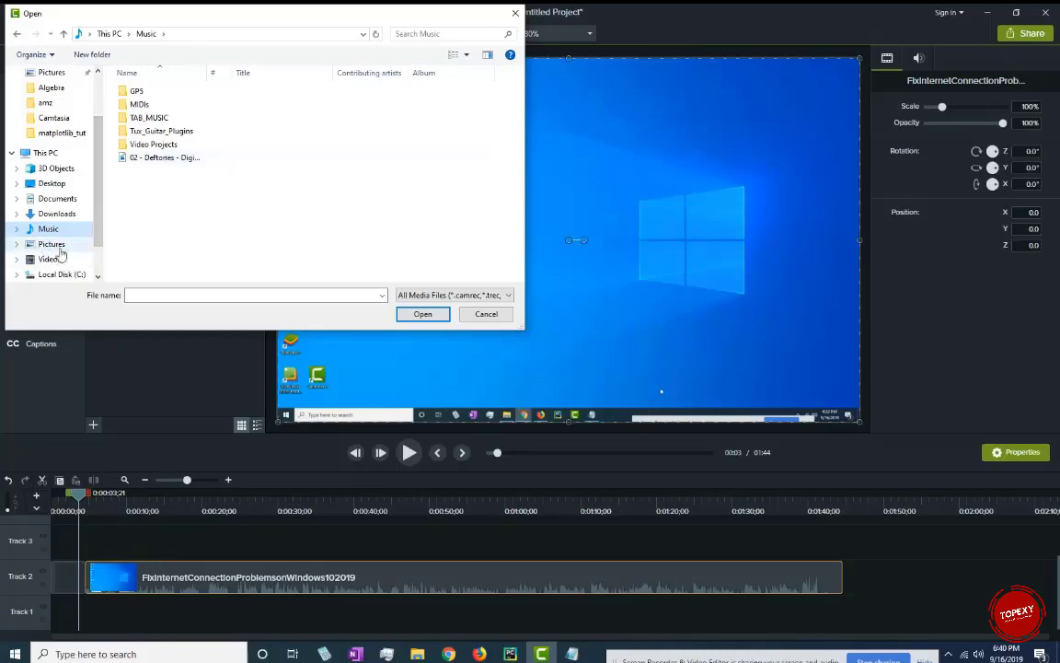
pyautogui.click(161, 158)
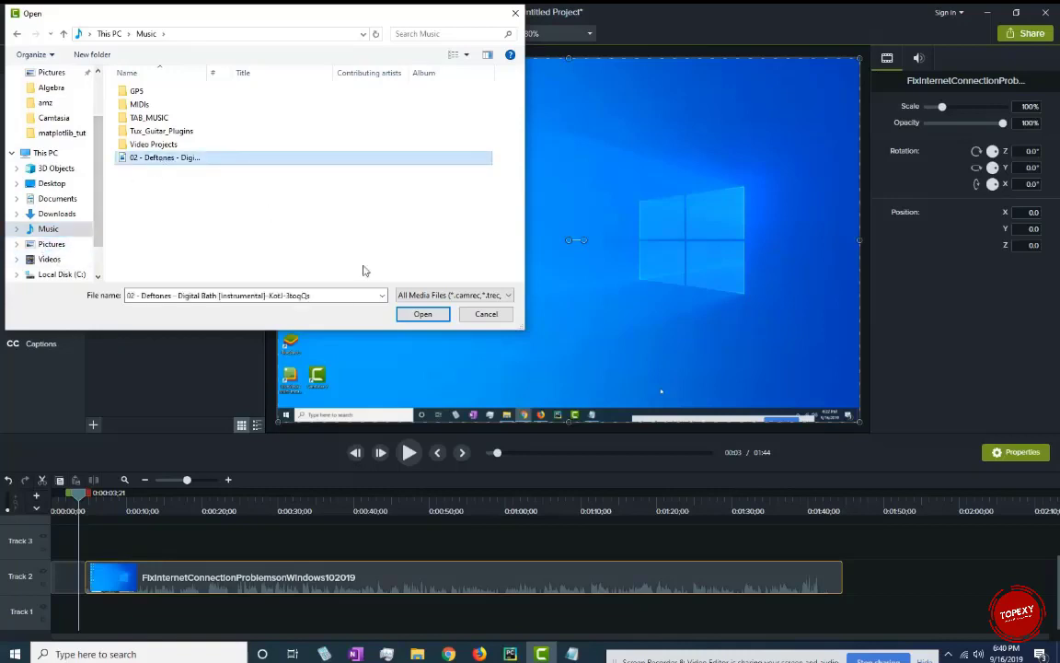
pyautogui.click(422, 313)
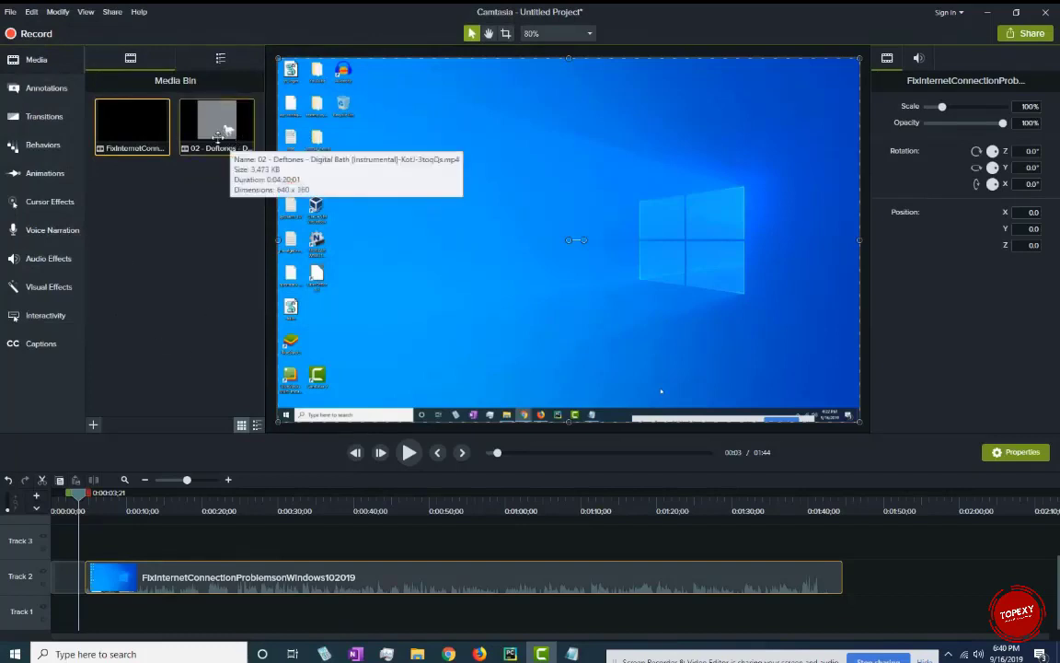
# - Place the Deftones clip on Track 1 at the start of the timeline
pyautogui.moveTo(218, 130); pyautogui.dragTo(90, 607)
pyautogui.rightClick(99, 612)
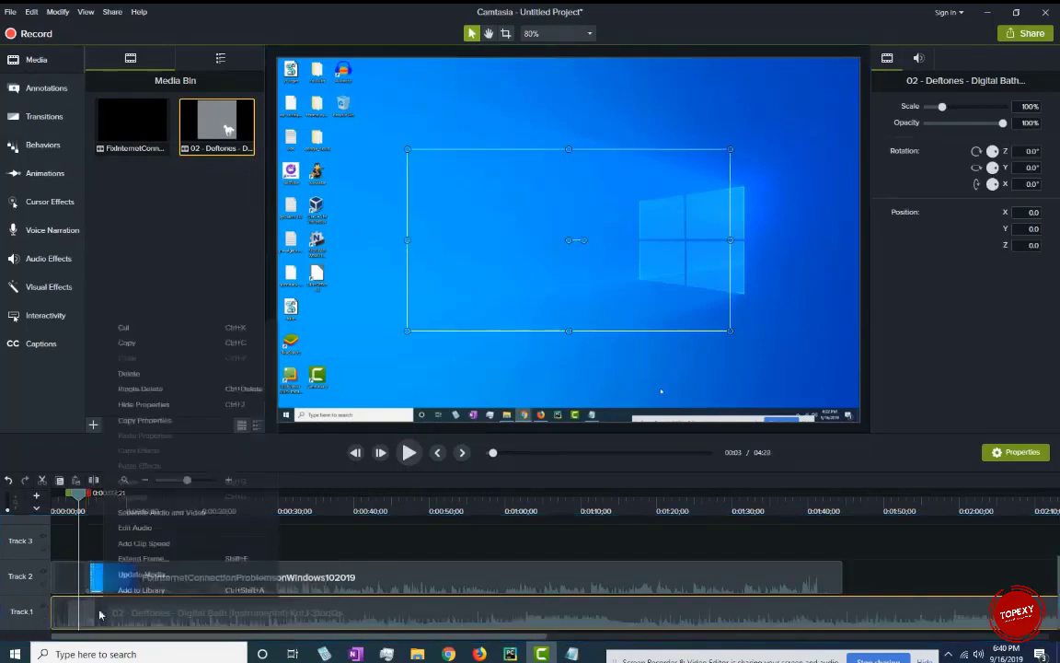
pyautogui.click(217, 535)
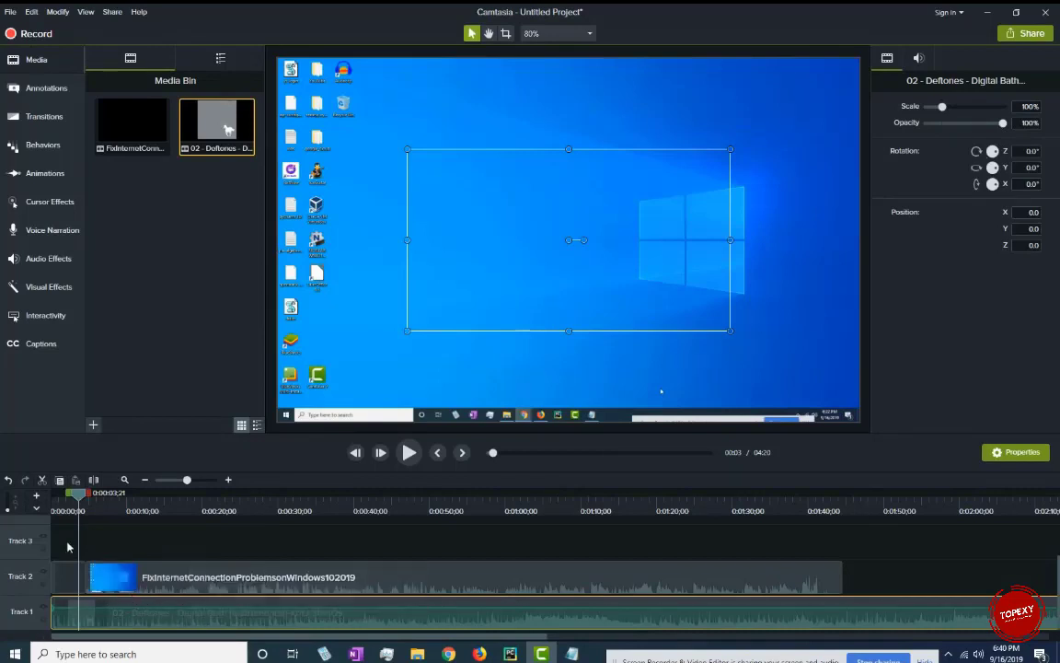
# - Play the timeline from the start to hear the music under the opening clip, and pause it
pyautogui.moveTo(75, 496); pyautogui.dragTo(52, 495)
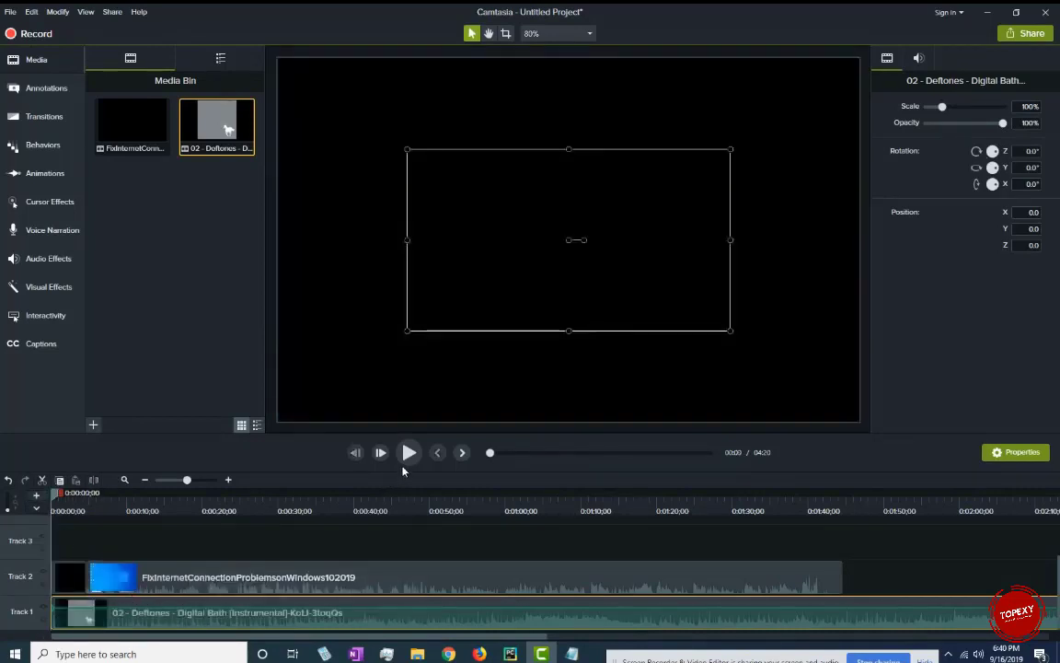
pyautogui.click(408, 454)
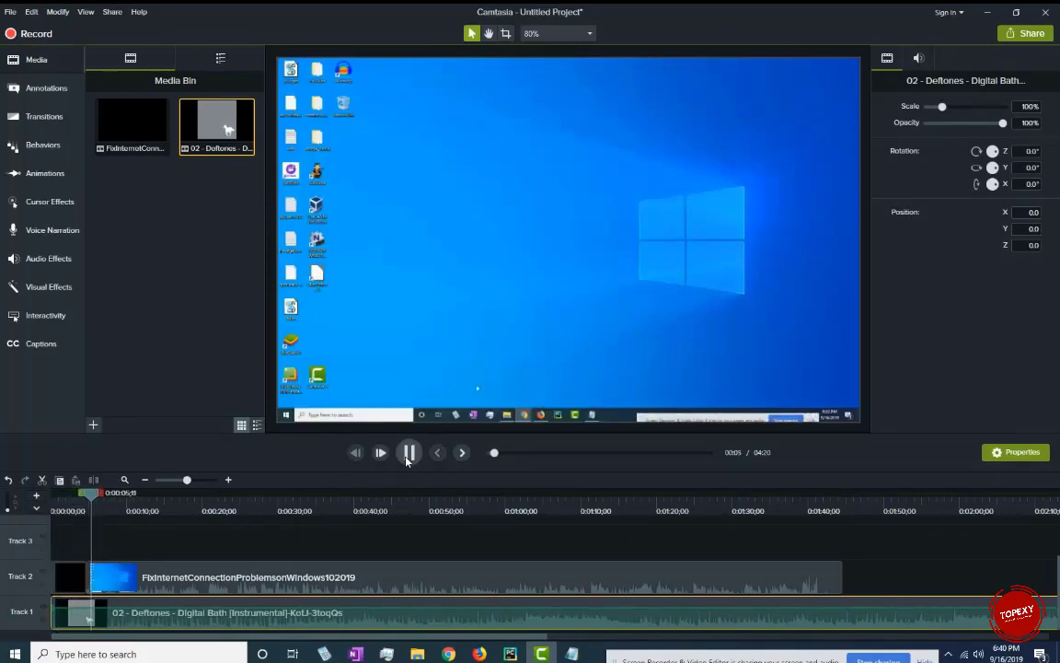
pyautogui.click(409, 451)
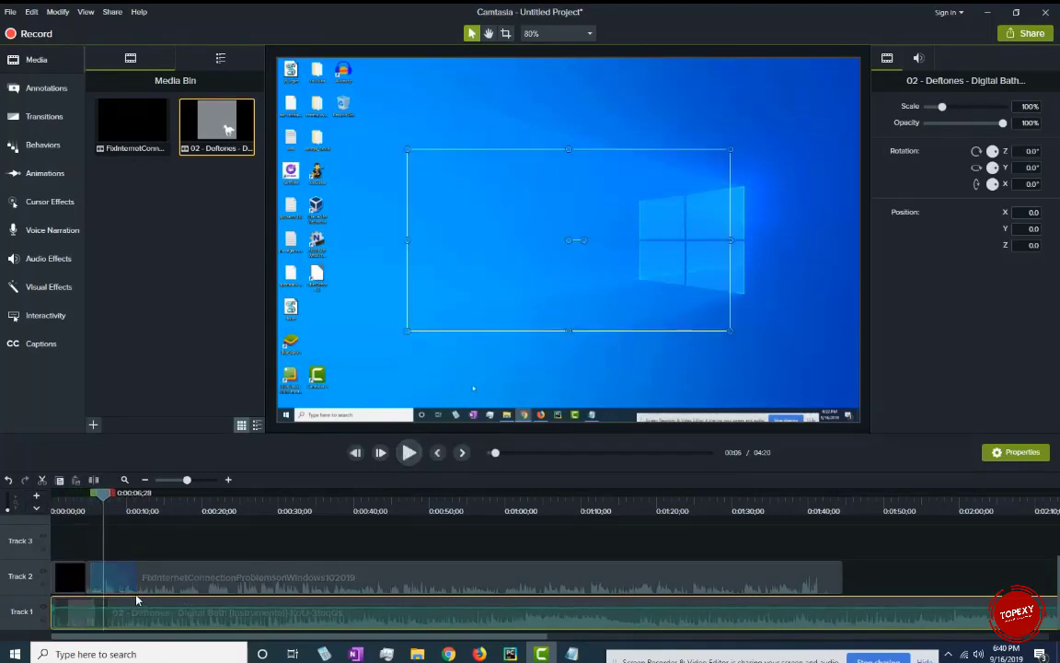
# - Split the Track 1 music clip at 0:00:04;15, where the short opening clip on Track 2 ends
pyautogui.click(89, 513)
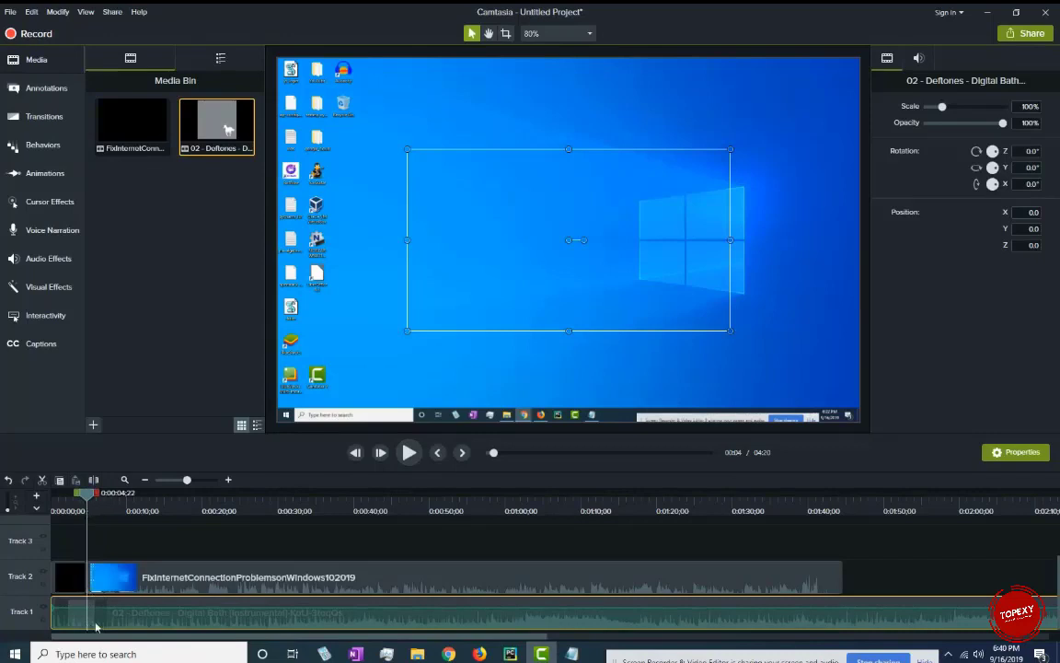
pyautogui.click(85, 497)
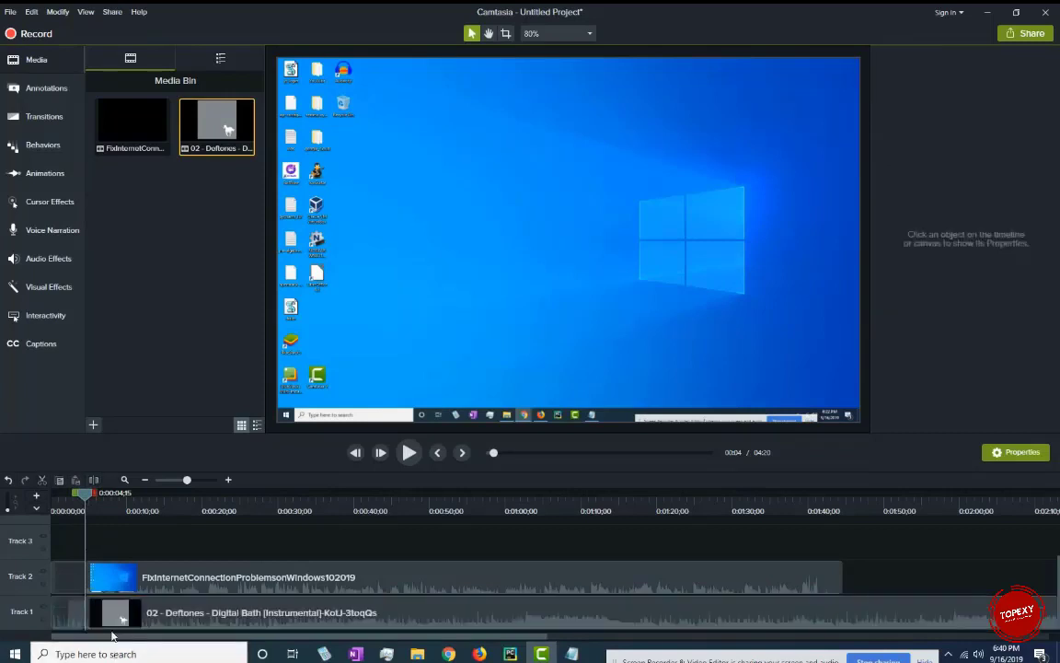
# - Lower the audio gain of the longer second part of the Track 1 music clip to 8%
pyautogui.click(147, 616)
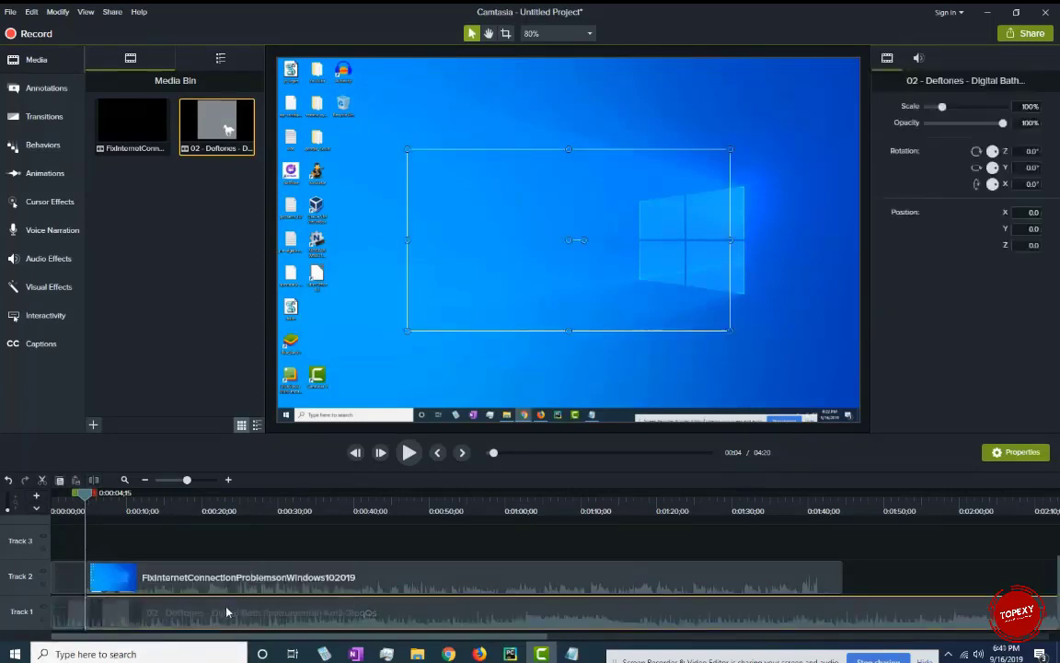
pyautogui.moveTo(166, 497); pyautogui.dragTo(236, 497)
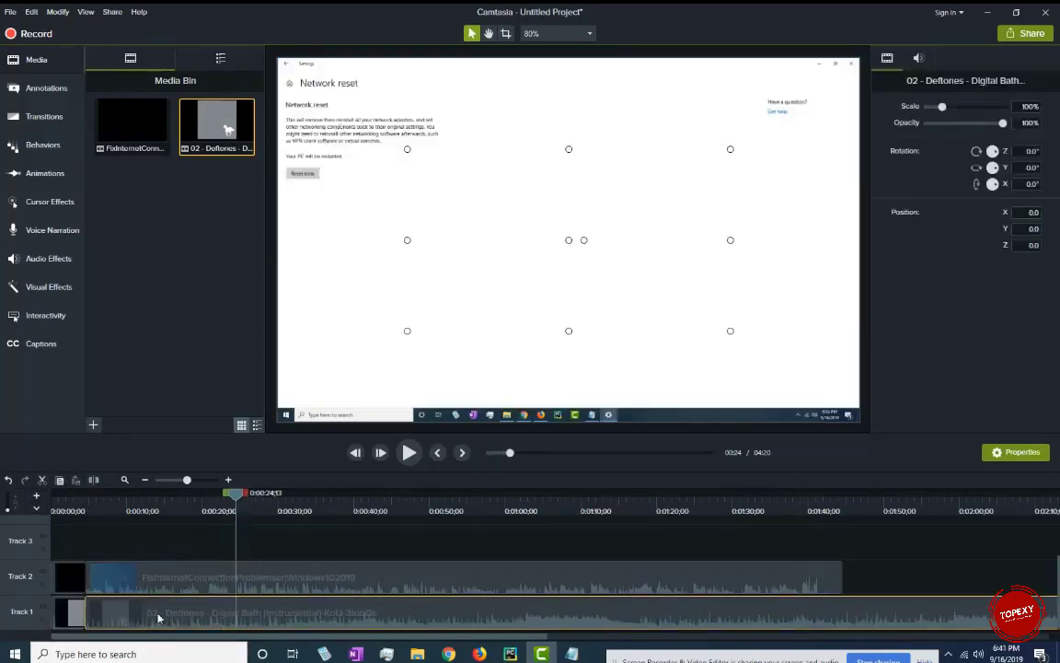
pyautogui.click(101, 498)
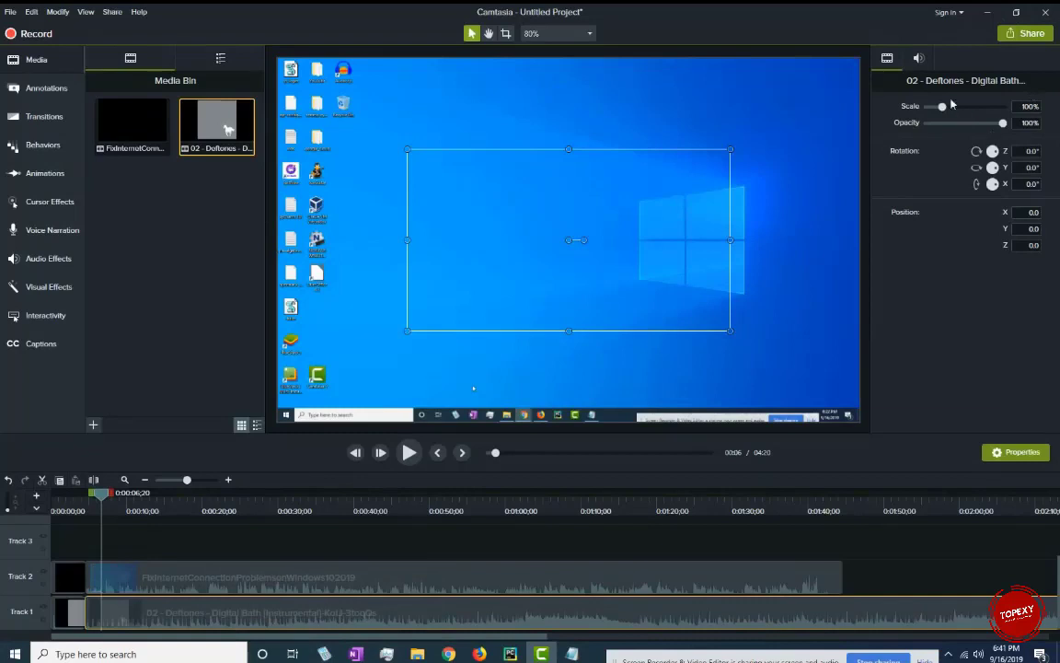
pyautogui.click(918, 59)
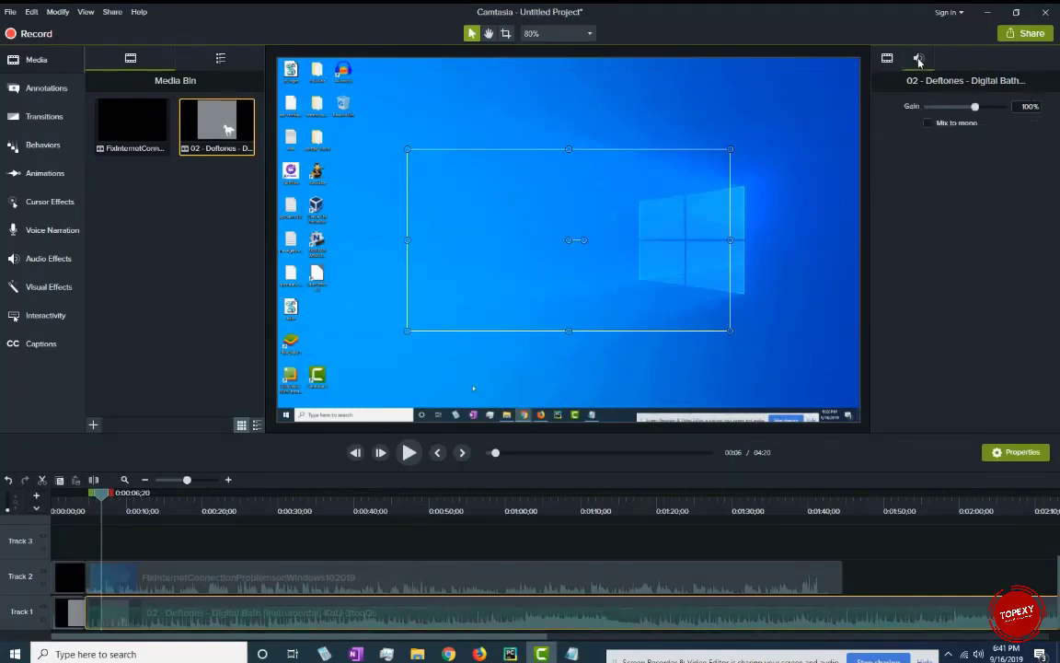
pyautogui.click(960, 107)
pyautogui.moveTo(954, 111); pyautogui.dragTo(942, 111)
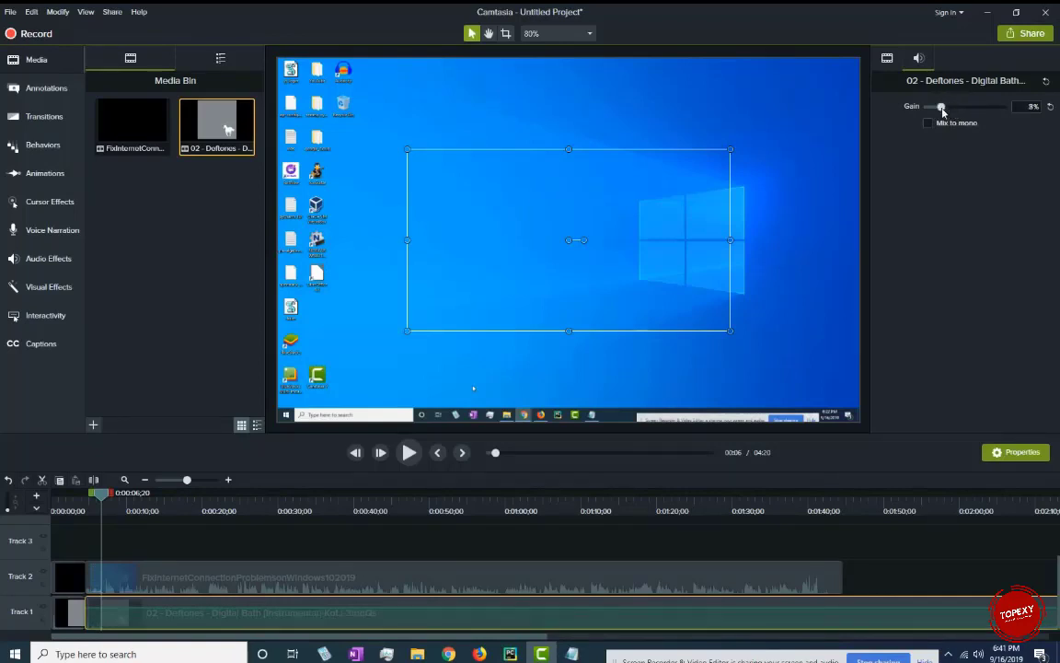
# - Play the timeline from about 0:00:04 to check the reduced music volume, and pause it
pyautogui.click(83, 510)
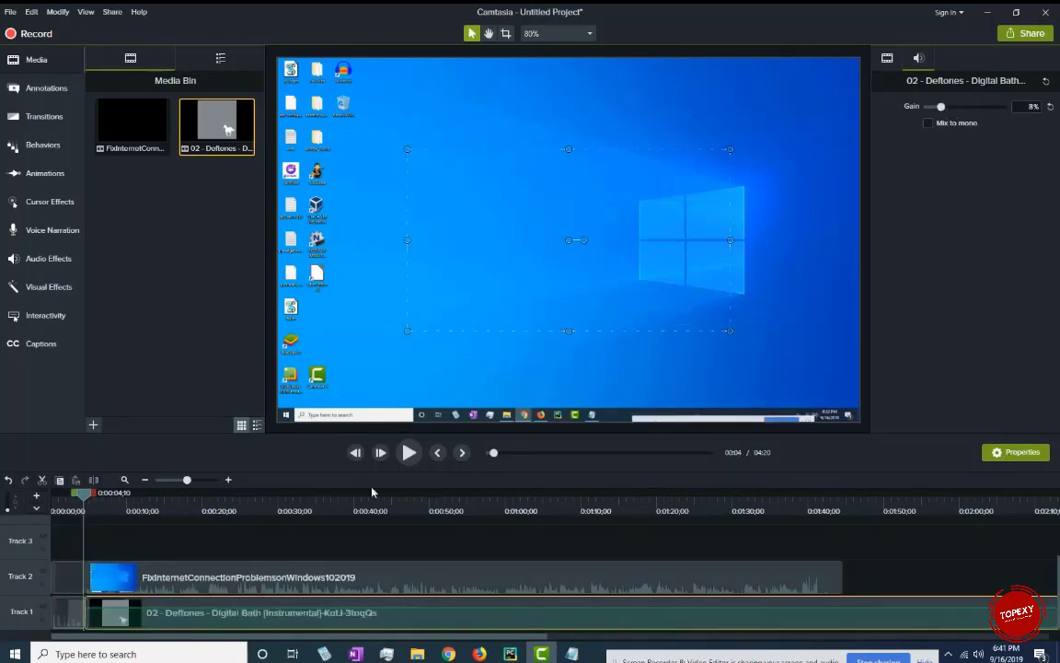
pyautogui.click(409, 452)
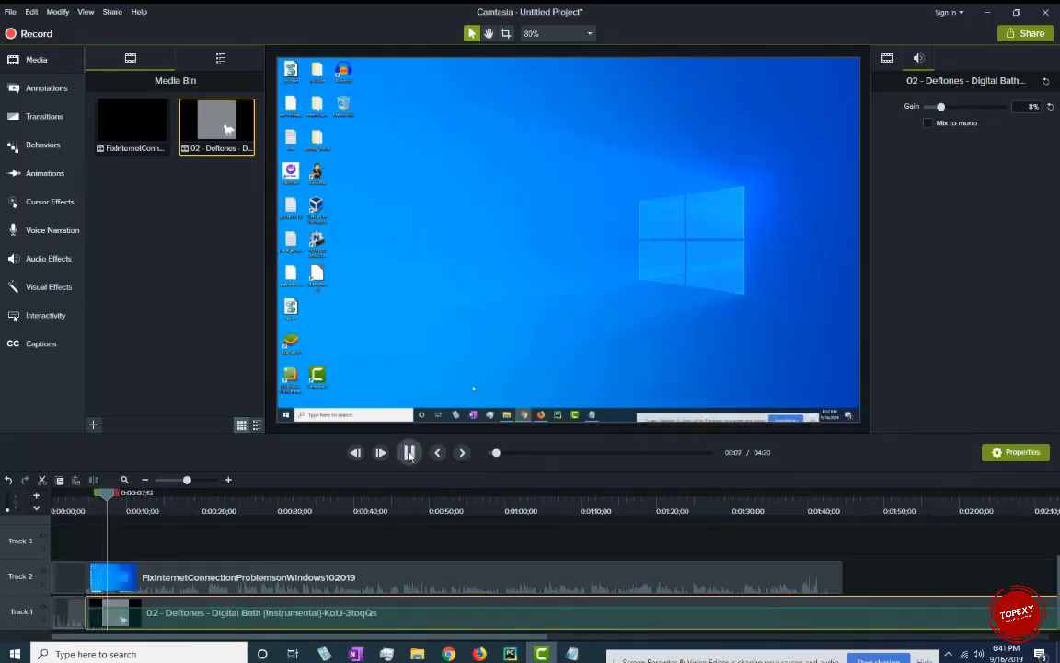
pyautogui.click(409, 452)
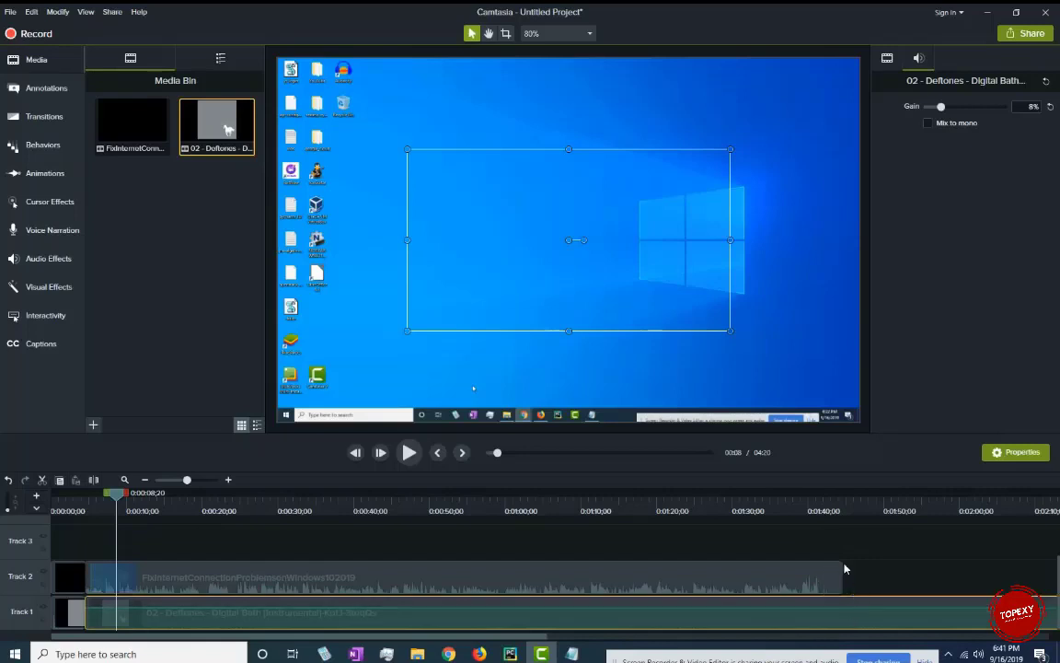
# - Split the music clip at 0:01:44;15, where the Track 2 video ends, and delete the remainder after the cut
pyautogui.click(839, 505)
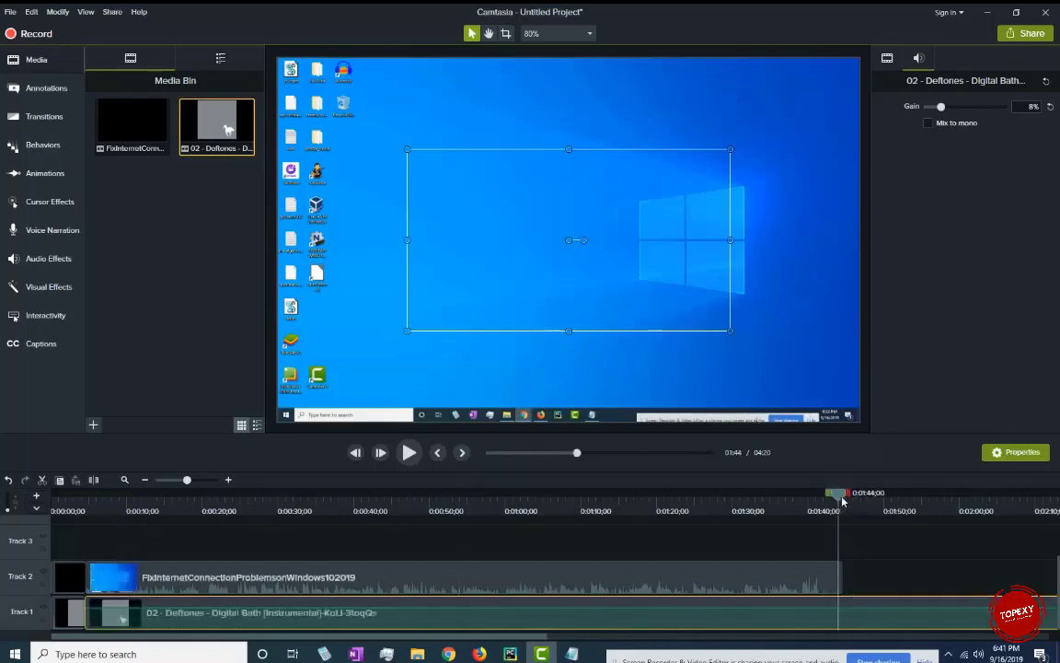
pyautogui.moveTo(841, 500); pyautogui.dragTo(846, 504)
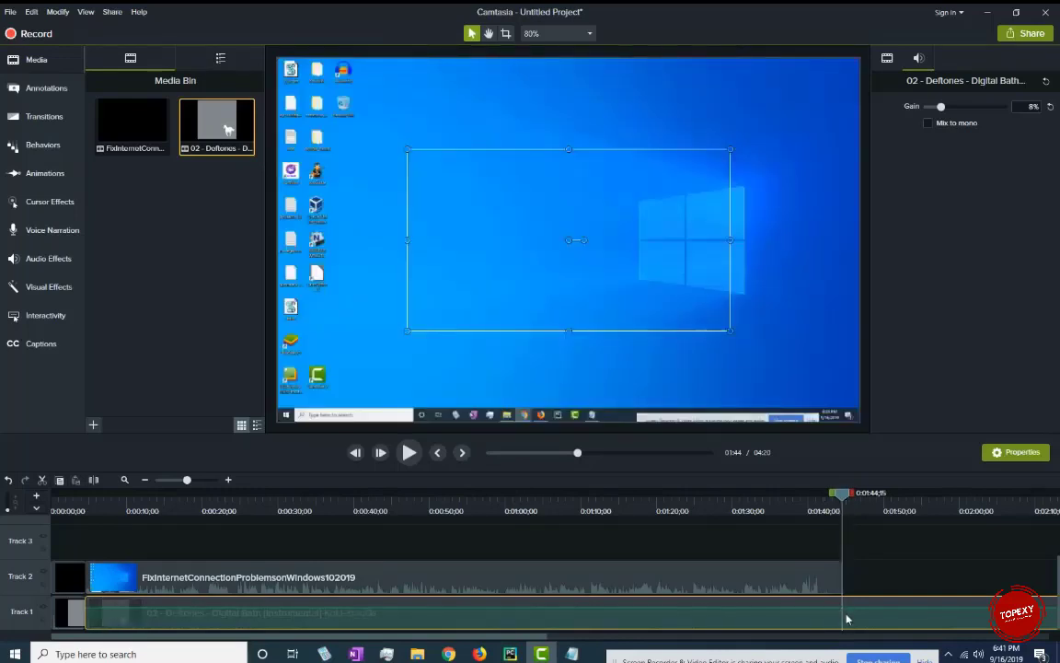
pyautogui.press('s')
pyautogui.click(877, 612)
pyautogui.rightClick(877, 612)
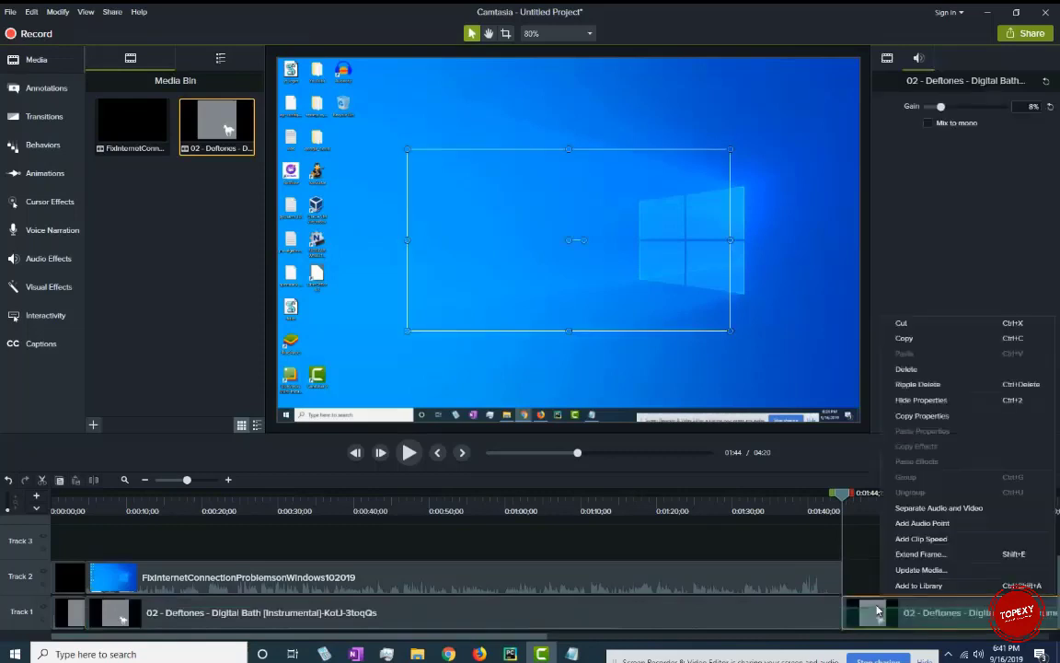
pyautogui.click(941, 370)
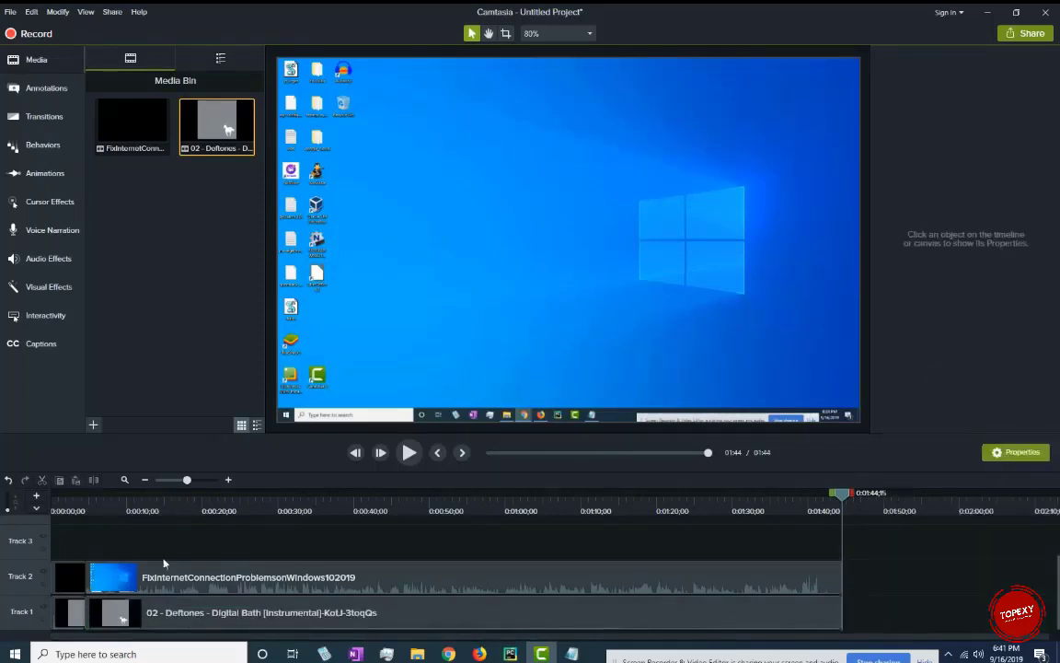
# - Hide the properties pane and add the white rectangular Basic callout over the video at 0:00:08;00
pyautogui.click(813, 515)
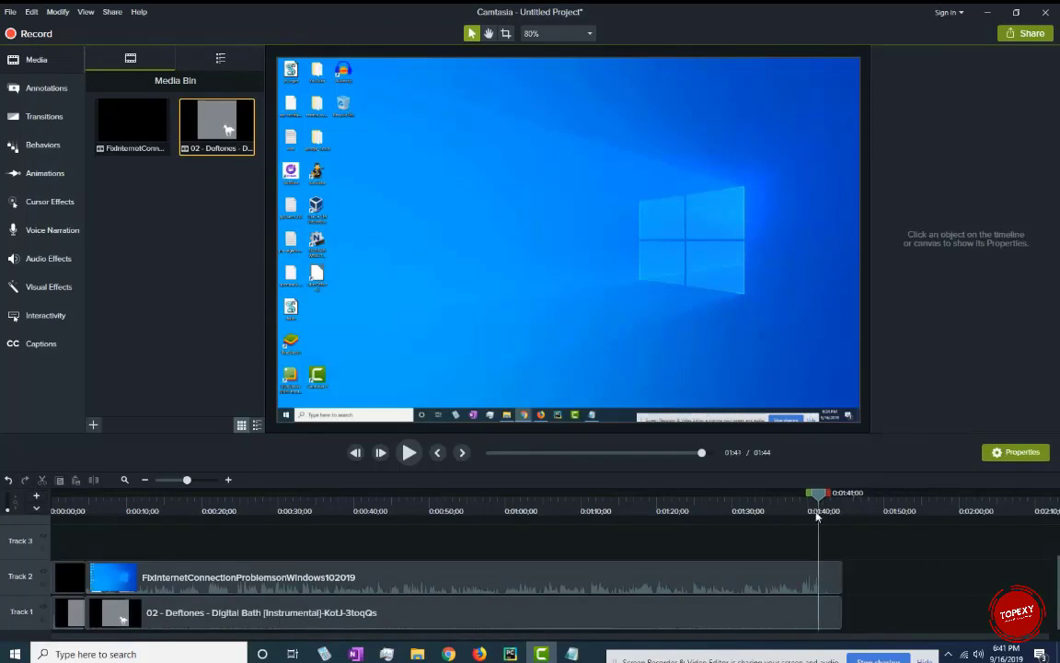
pyautogui.moveTo(189, 507); pyautogui.dragTo(112, 507)
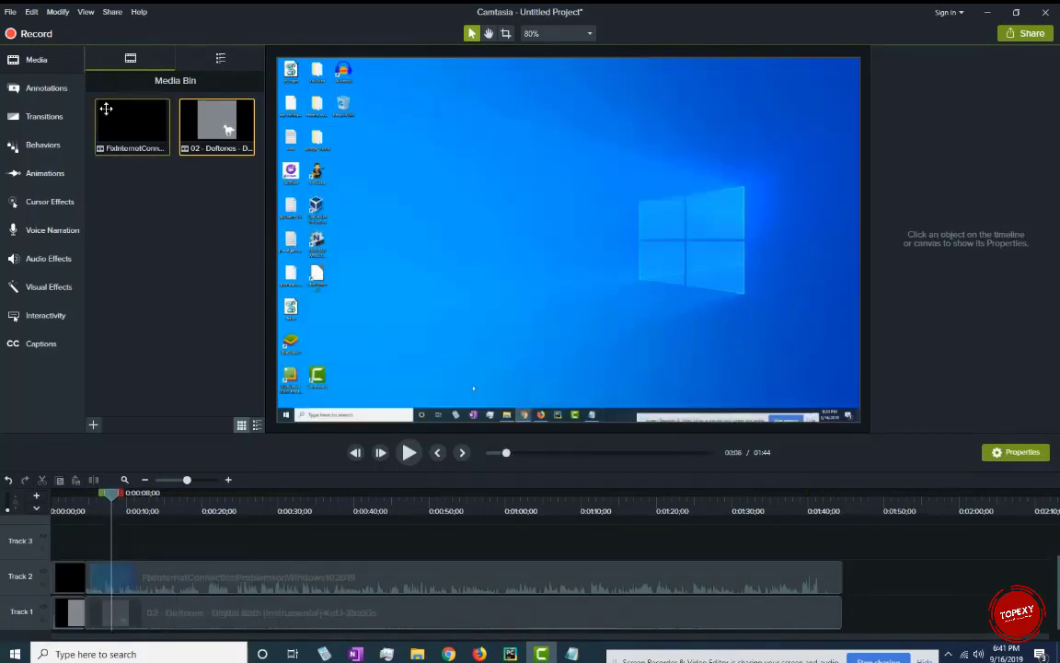
pyautogui.click(37, 89)
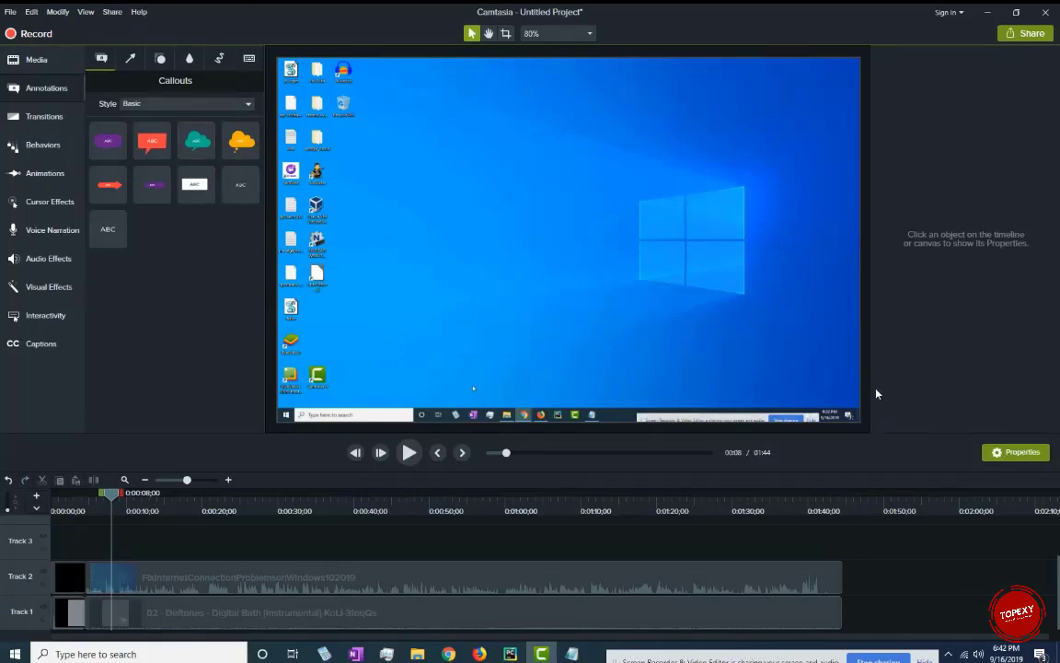
pyautogui.click(1012, 452)
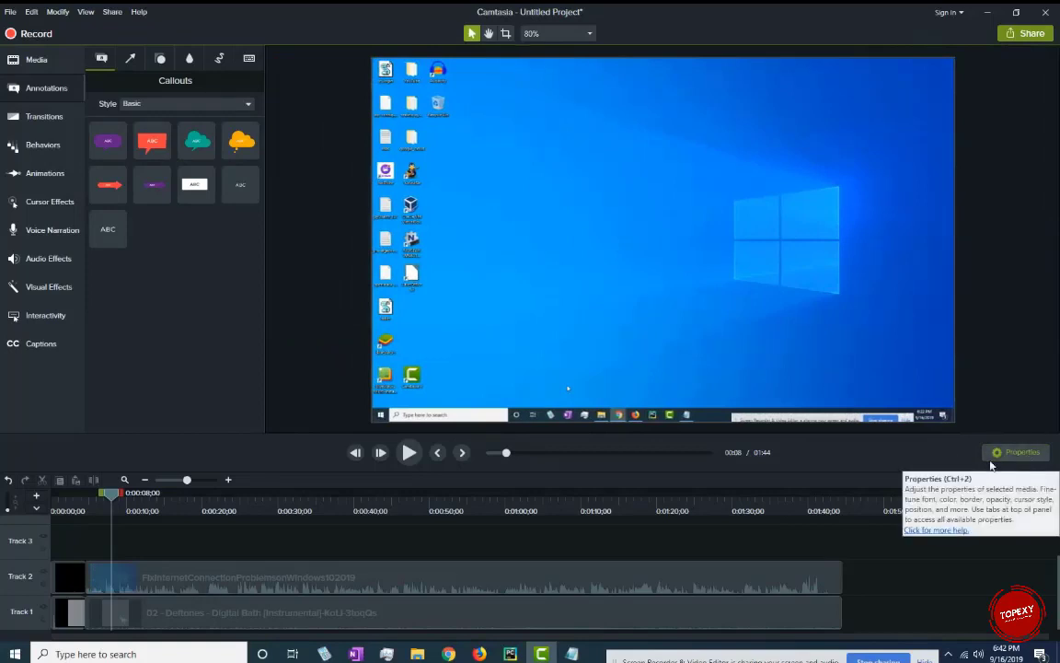
pyautogui.click(1017, 453)
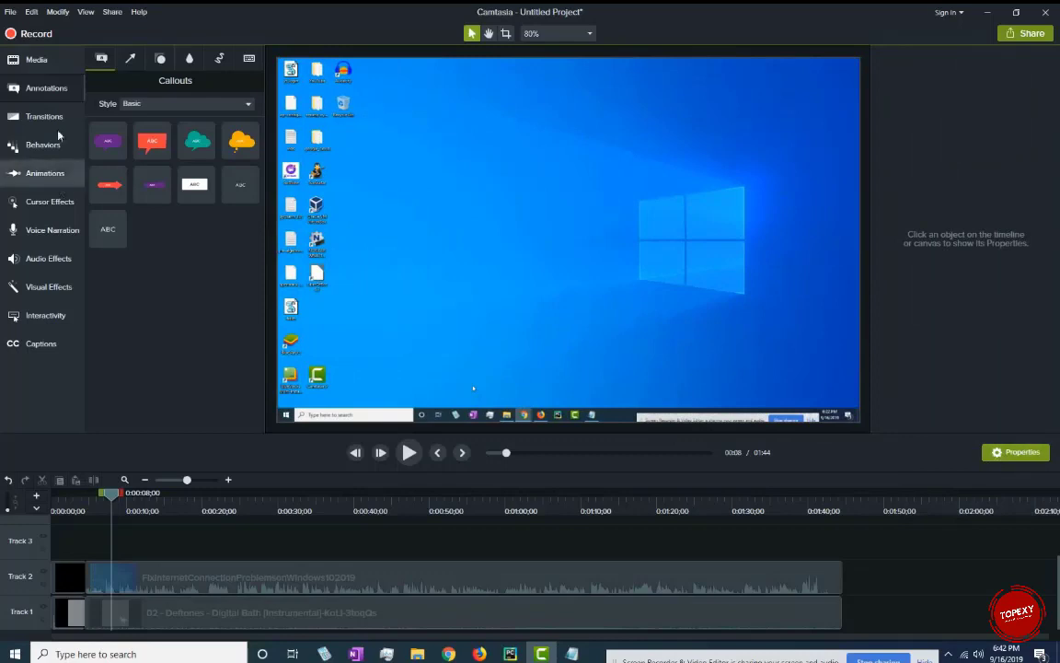
pyautogui.hotkey('ctrl', '2')
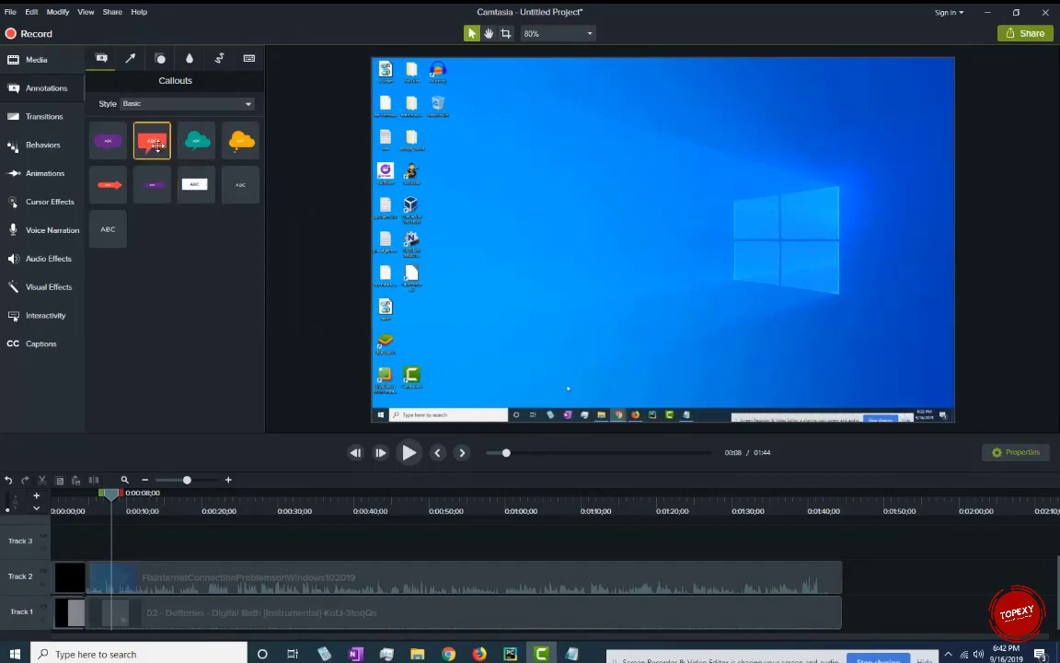
pyautogui.moveTo(195, 184); pyautogui.dragTo(644, 288)
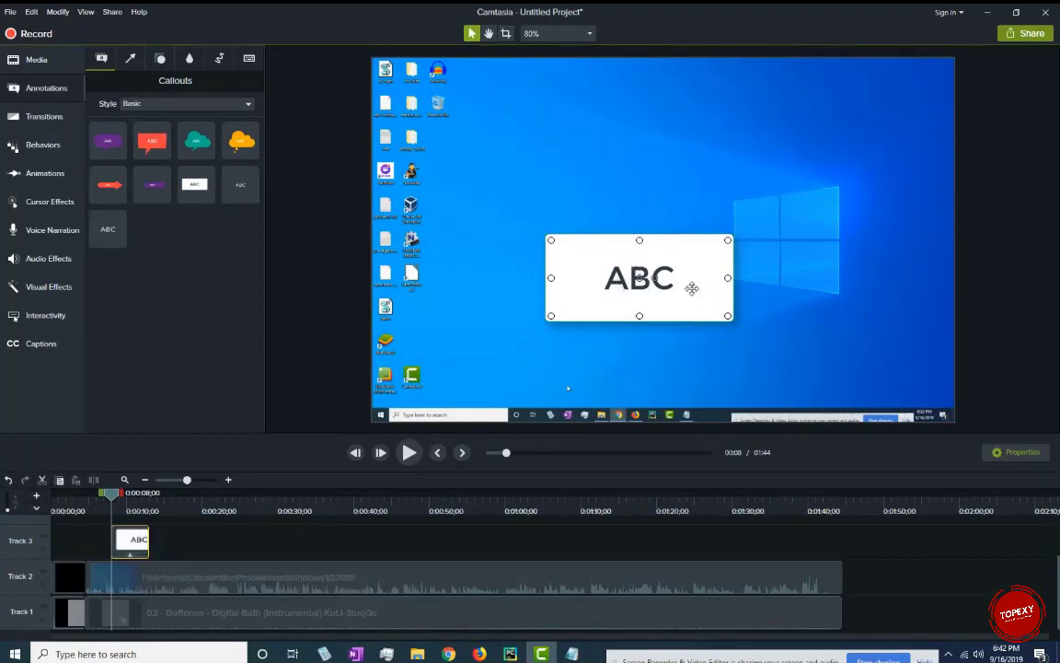
# - Replace the white callout's placeholder text with "test test"
pyautogui.doubleClick(677, 277)
pyautogui.moveTo(679, 277); pyautogui.dragTo(591, 276)
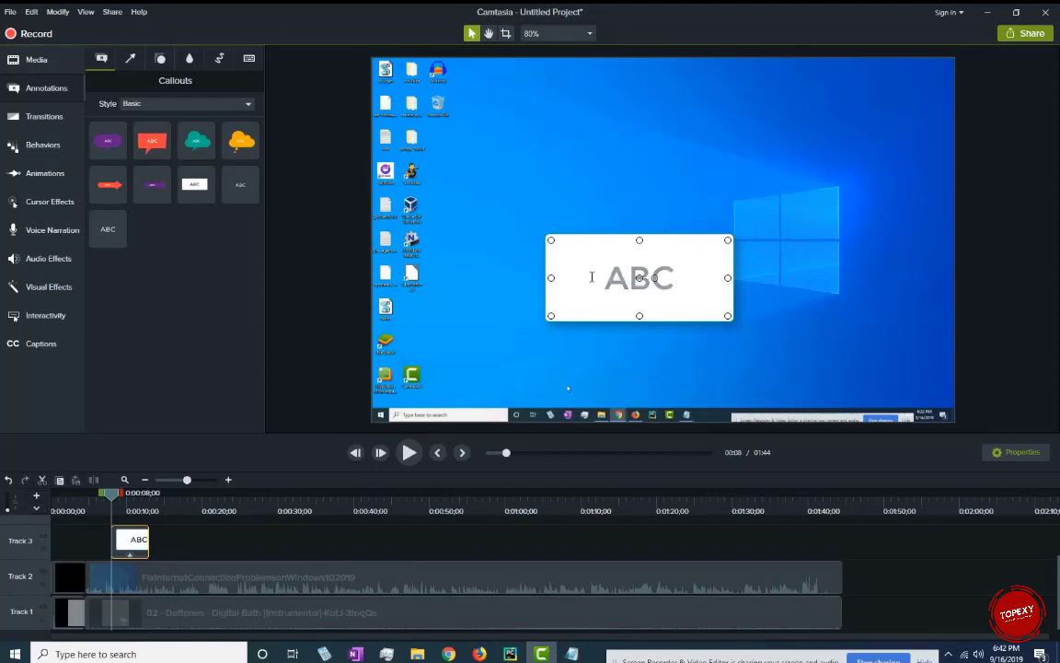
pyautogui.write('test test')
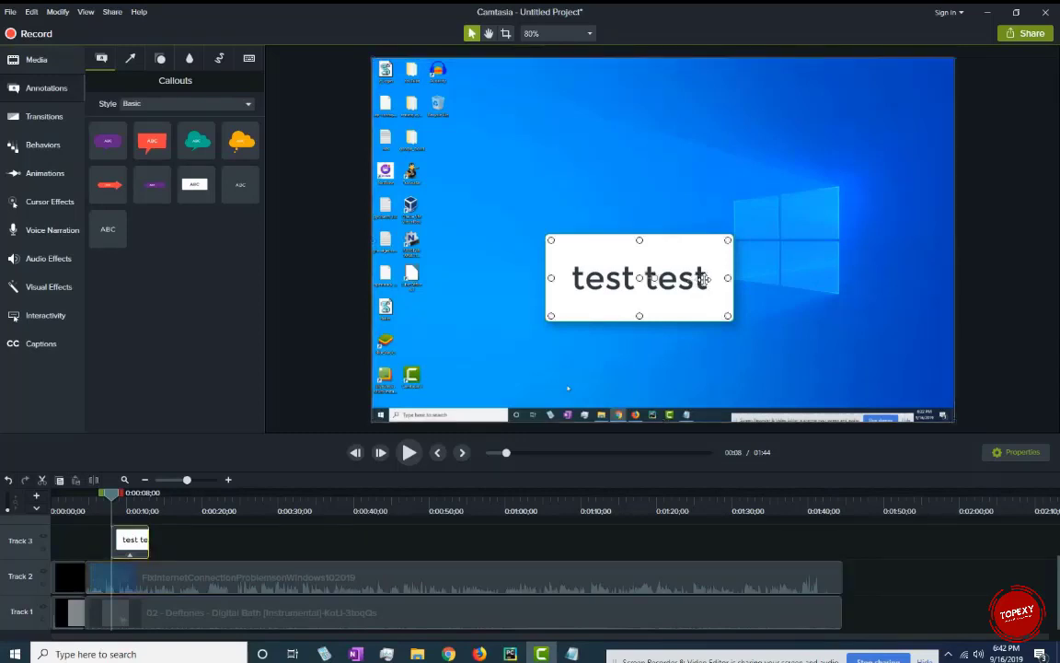
# - Show the properties pane and format the callout text in bold pink Nachlieli CLM at size 147
pyautogui.hotkey('ctrl', 'a')
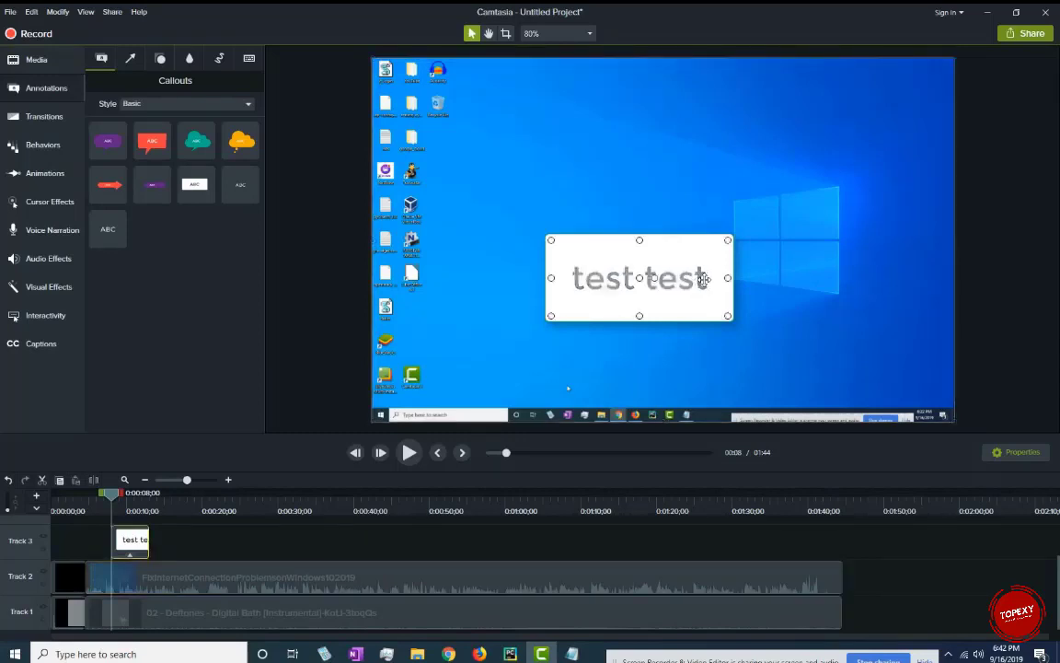
pyautogui.click(1026, 453)
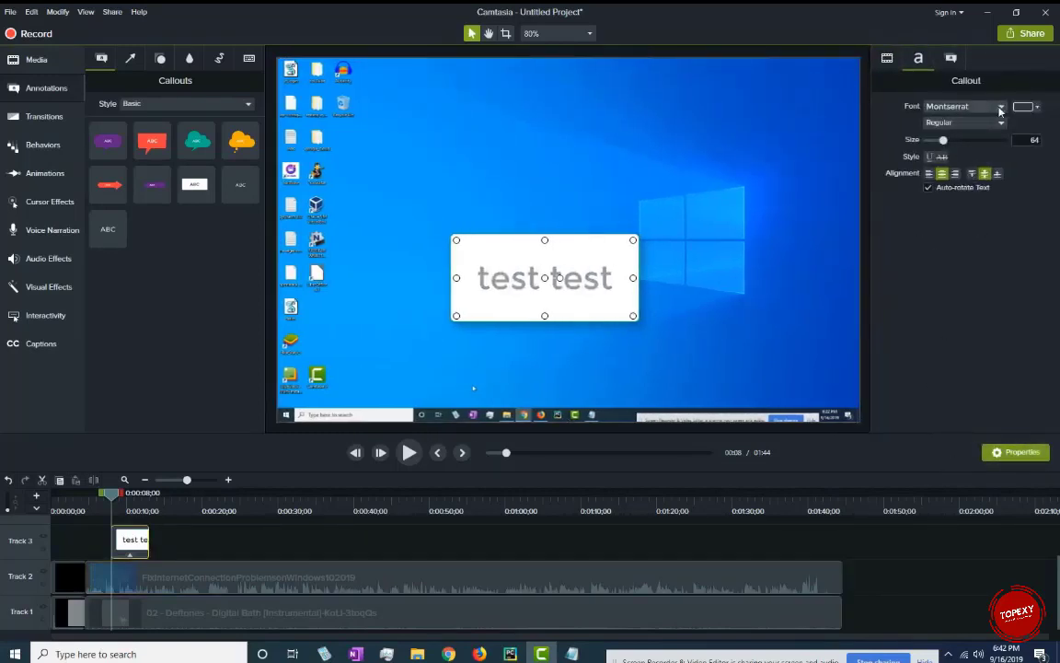
pyautogui.click(965, 106)
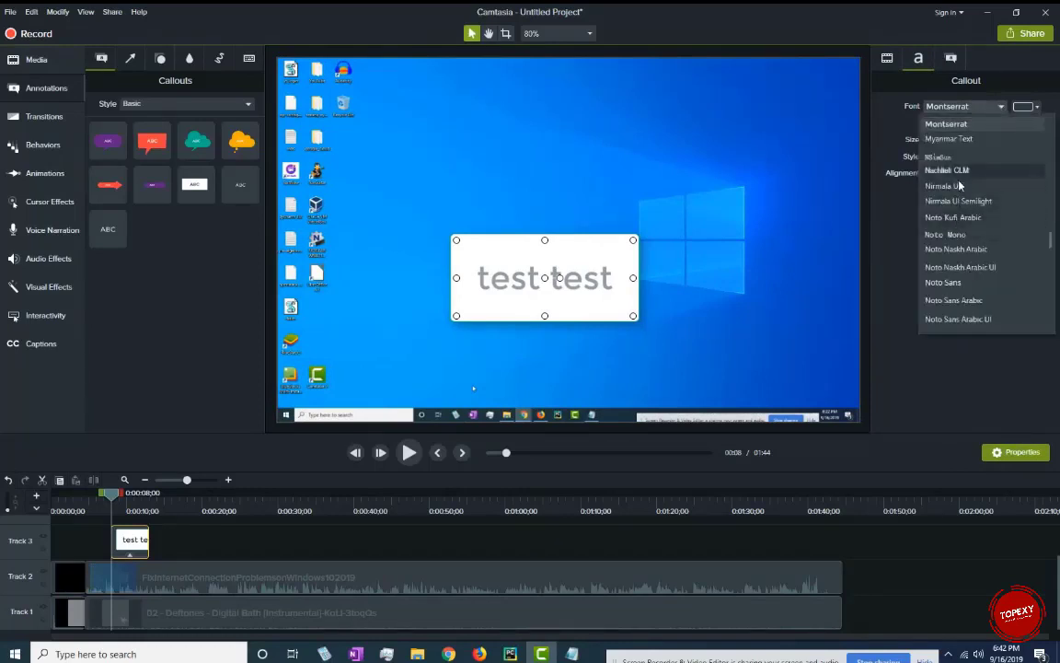
pyautogui.click(957, 172)
pyautogui.click(1031, 106)
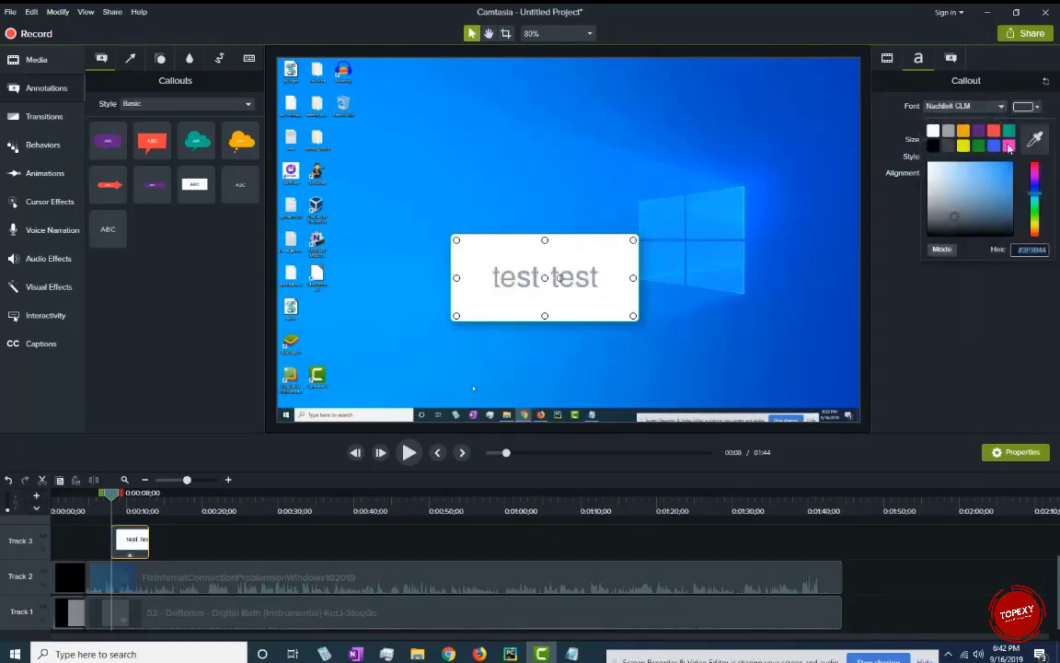
pyautogui.click(1009, 147)
pyautogui.click(964, 122)
pyautogui.click(954, 162)
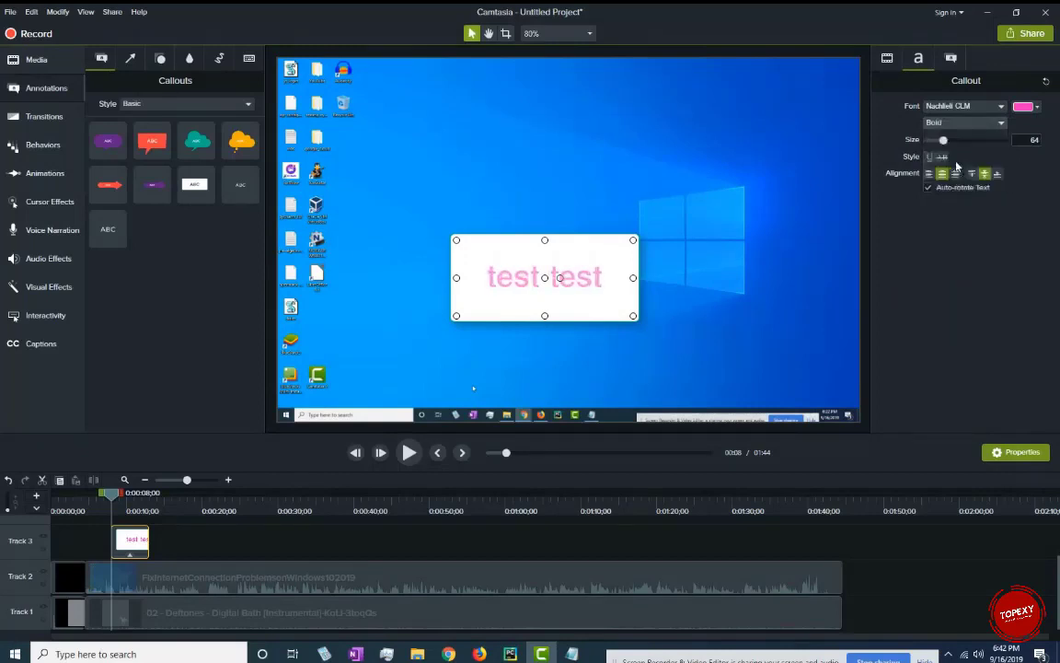
pyautogui.moveTo(961, 139); pyautogui.dragTo(974, 145)
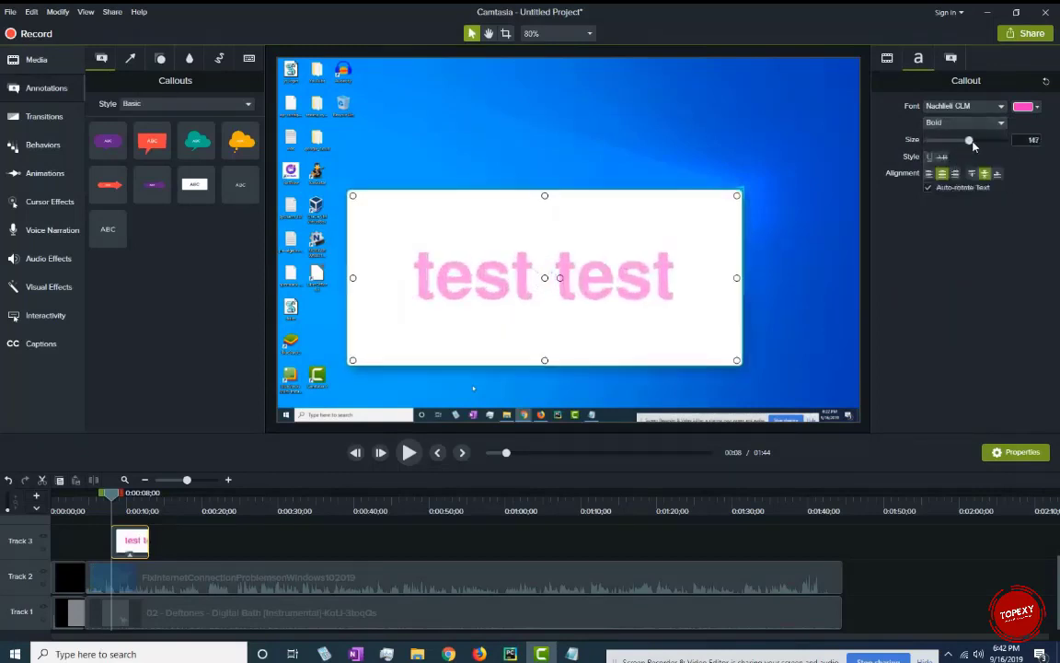
# - Try yellow and blue as the callout's fill color, and settle on light gray
pyautogui.click(951, 58)
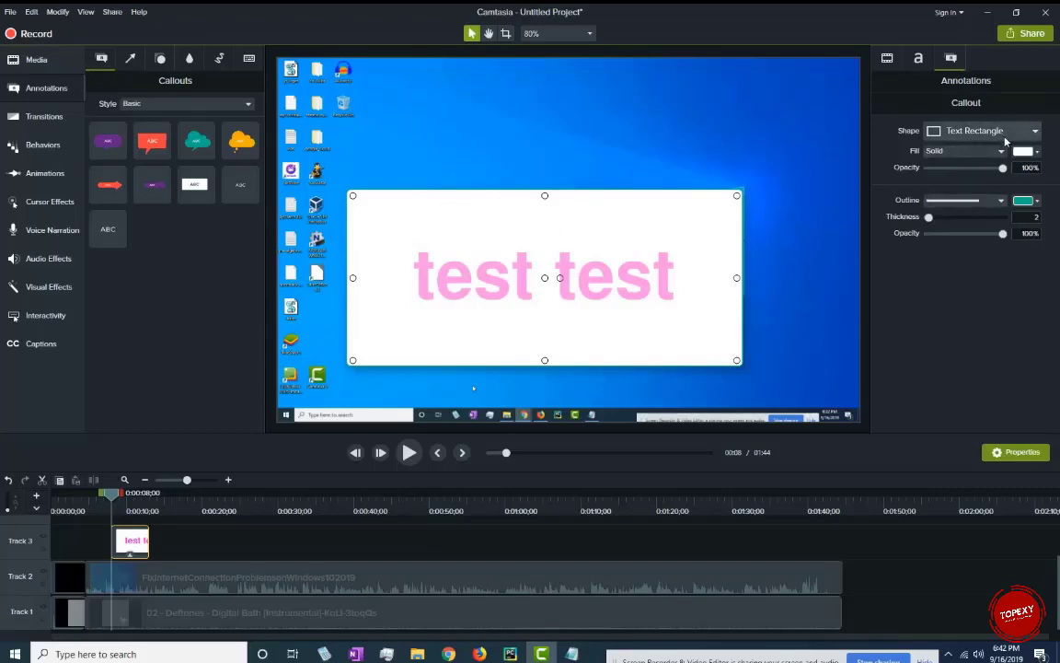
pyautogui.click(1032, 153)
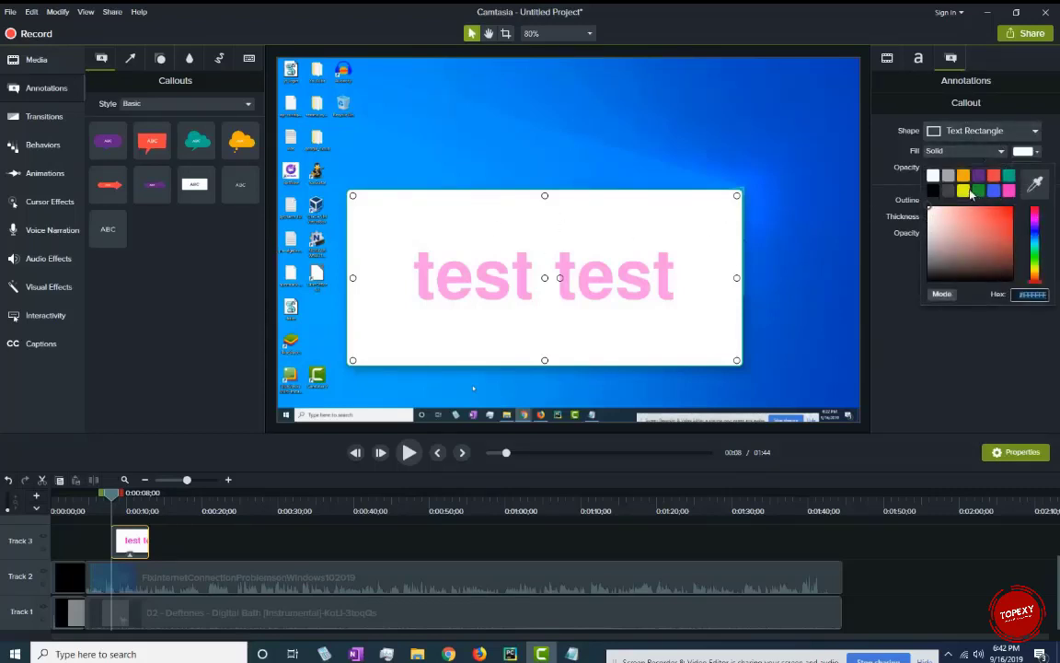
pyautogui.click(876, 176)
pyautogui.click(1030, 151)
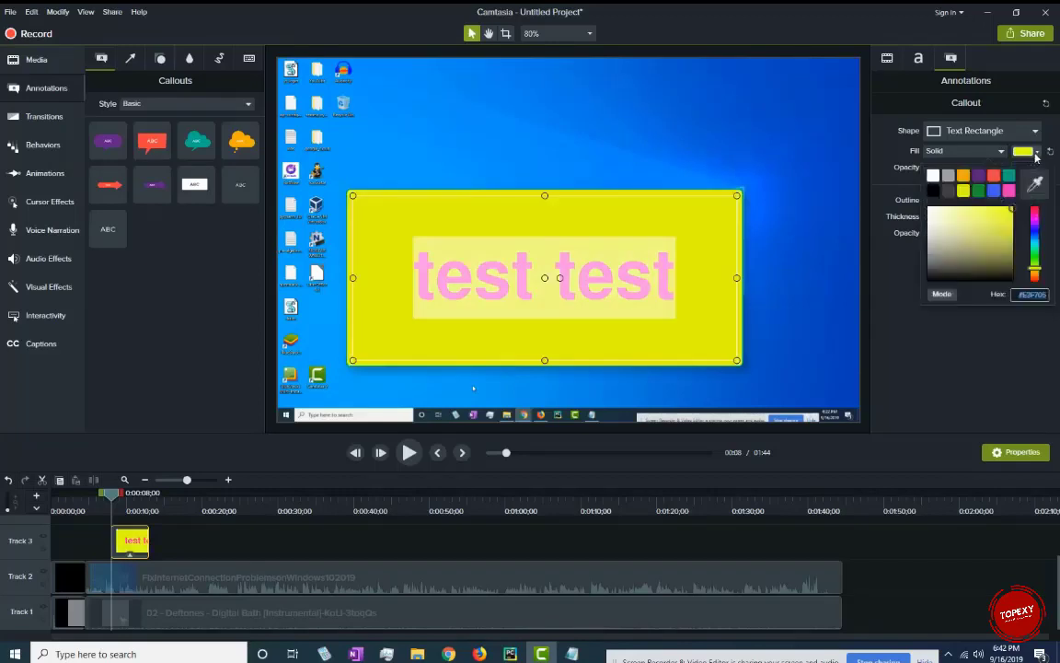
pyautogui.click(997, 191)
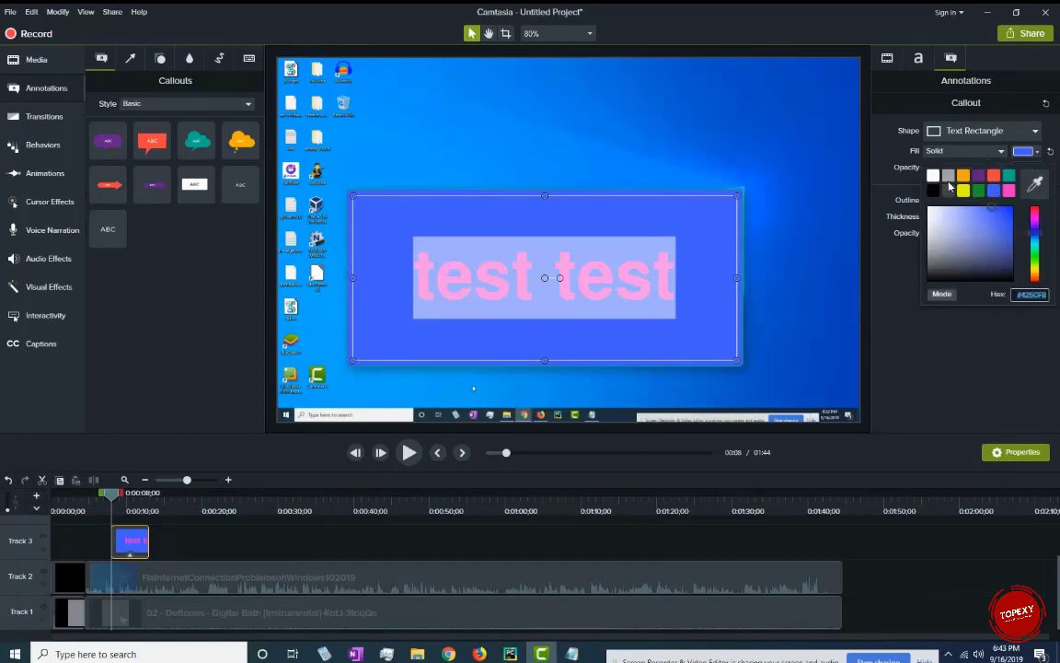
pyautogui.click(949, 183)
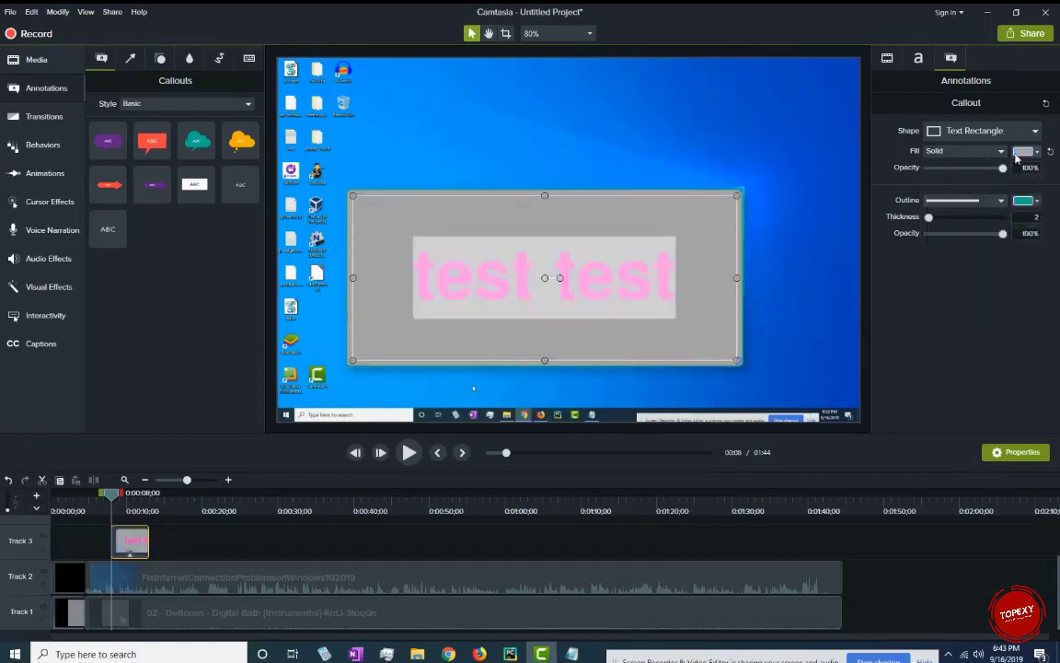
# - Change the callout's fill type to Gradient and reduce the fill opacity to 65%
pyautogui.click(966, 151)
pyautogui.click(961, 183)
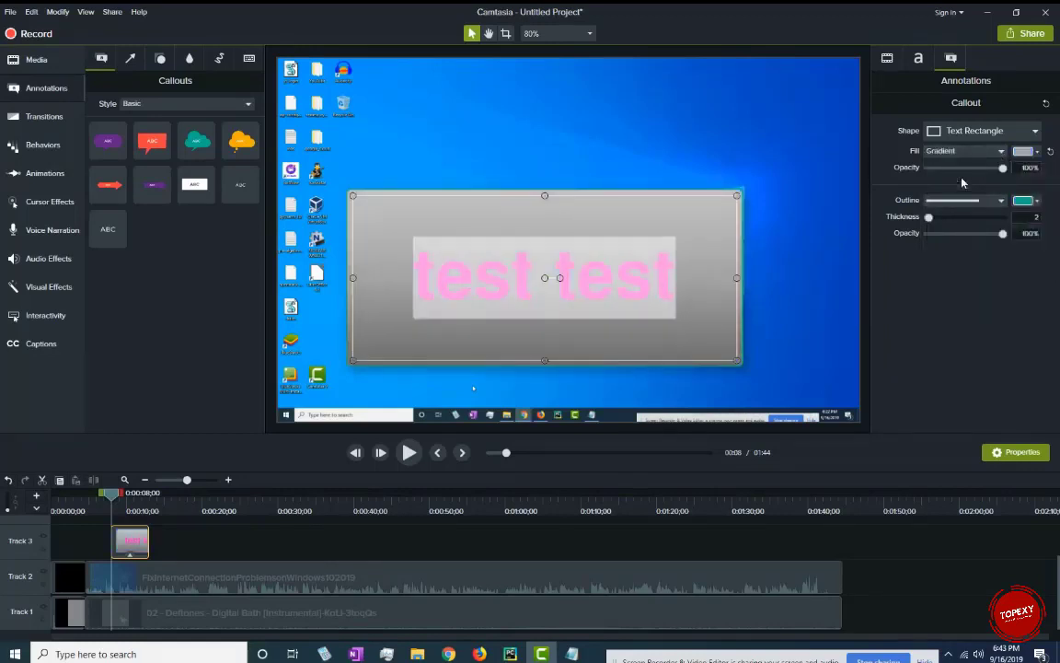
pyautogui.moveTo(1002, 167); pyautogui.dragTo(977, 170)
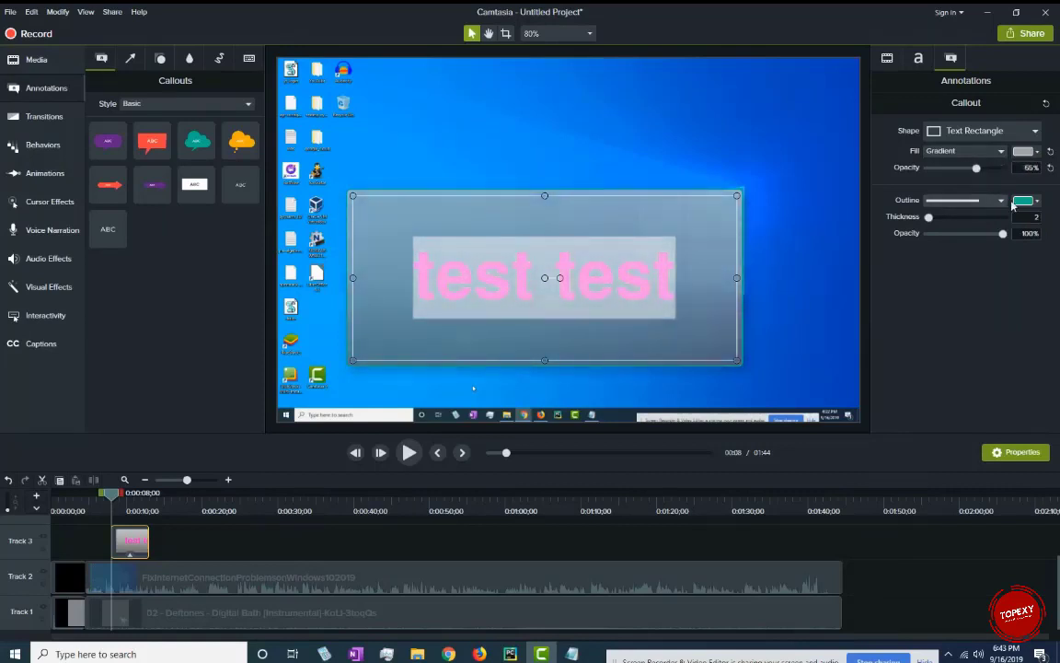
pyautogui.click(1001, 200)
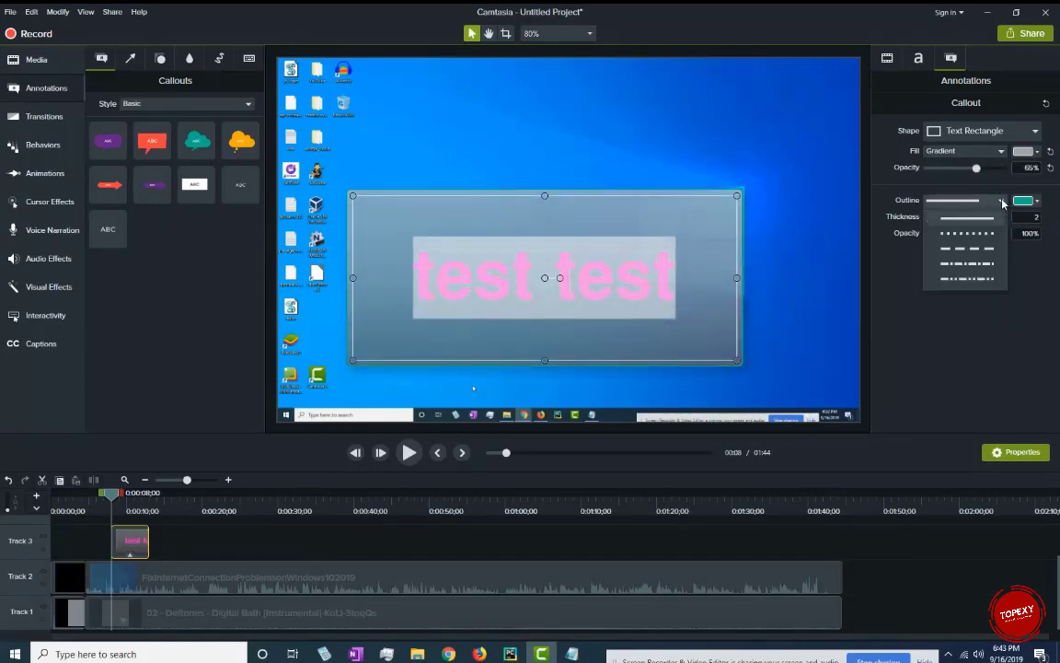
pyautogui.click(1002, 201)
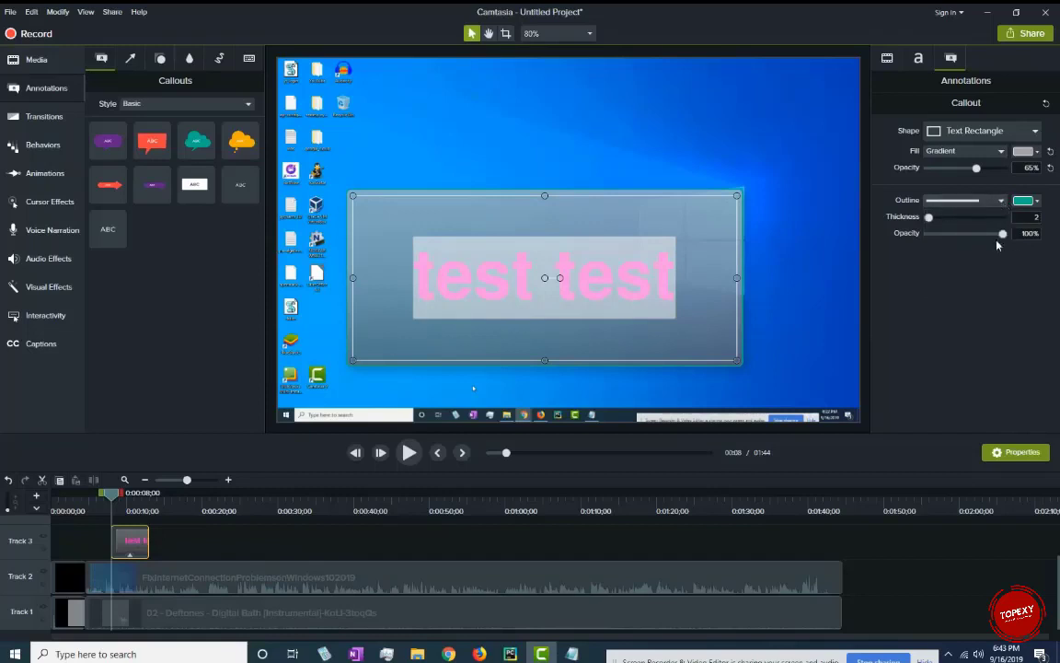
pyautogui.click(804, 262)
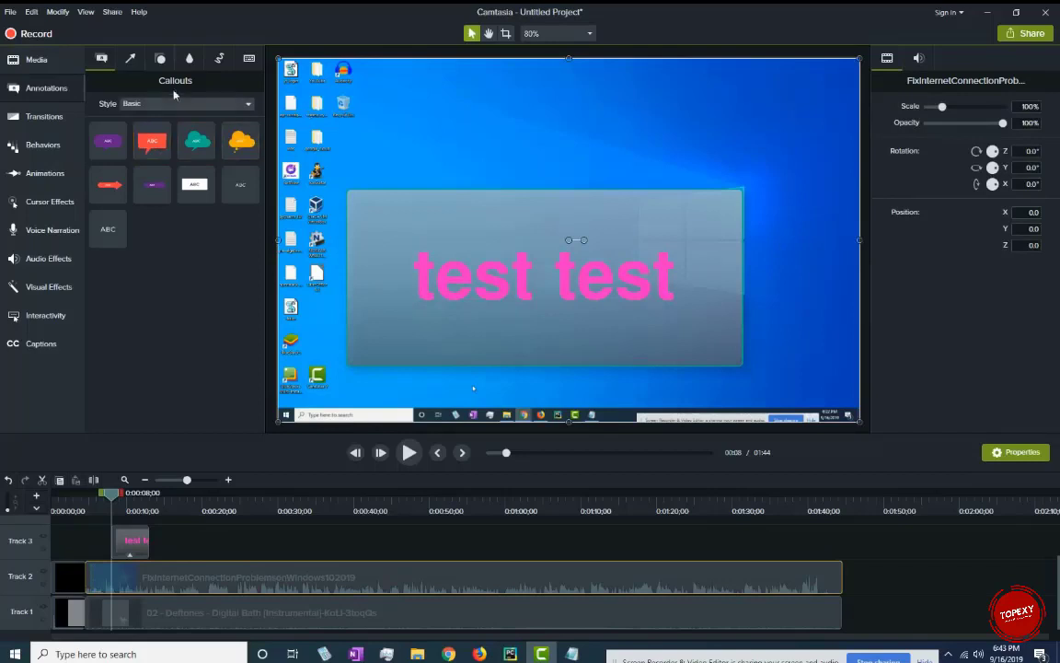
# - Add the green Basic arrow over the callout and stretch it down to point at the video's taskbar search box
pyautogui.click(132, 59)
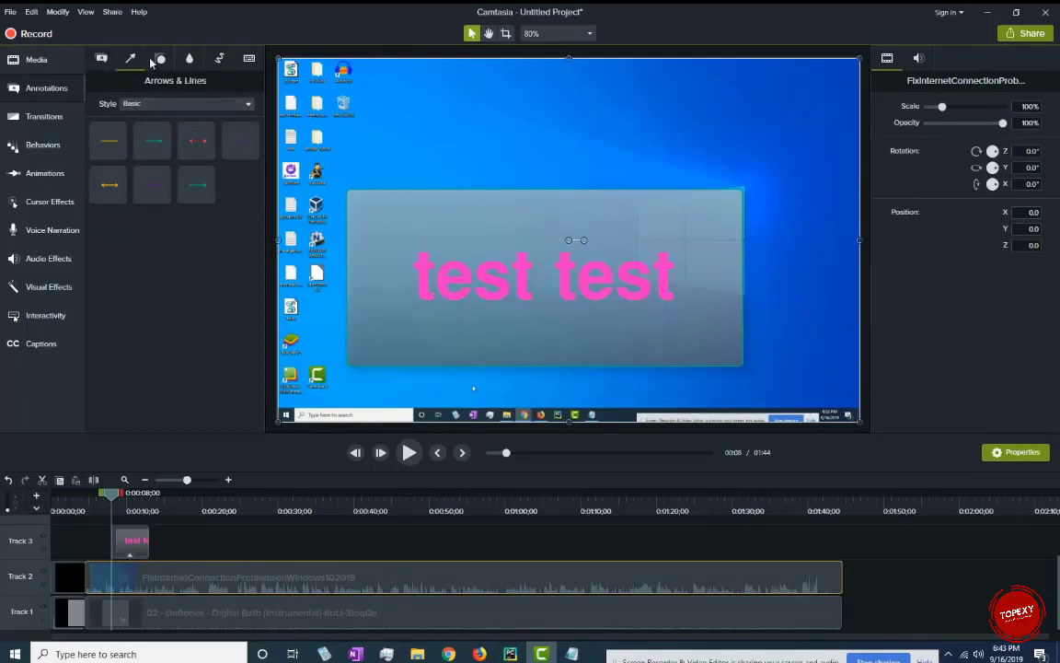
pyautogui.moveTo(164, 145); pyautogui.dragTo(509, 179)
pyautogui.moveTo(532, 230)
pyautogui.mouseDown()
pyautogui.moveTo(753, 218)
pyautogui.moveTo(714, 135)
pyautogui.moveTo(533, 104)
pyautogui.moveTo(343, 170)
pyautogui.moveTo(356, 137)
pyautogui.moveTo(378, 130)
pyautogui.moveTo(385, 296)
pyautogui.moveTo(348, 411)
pyautogui.mouseUp()
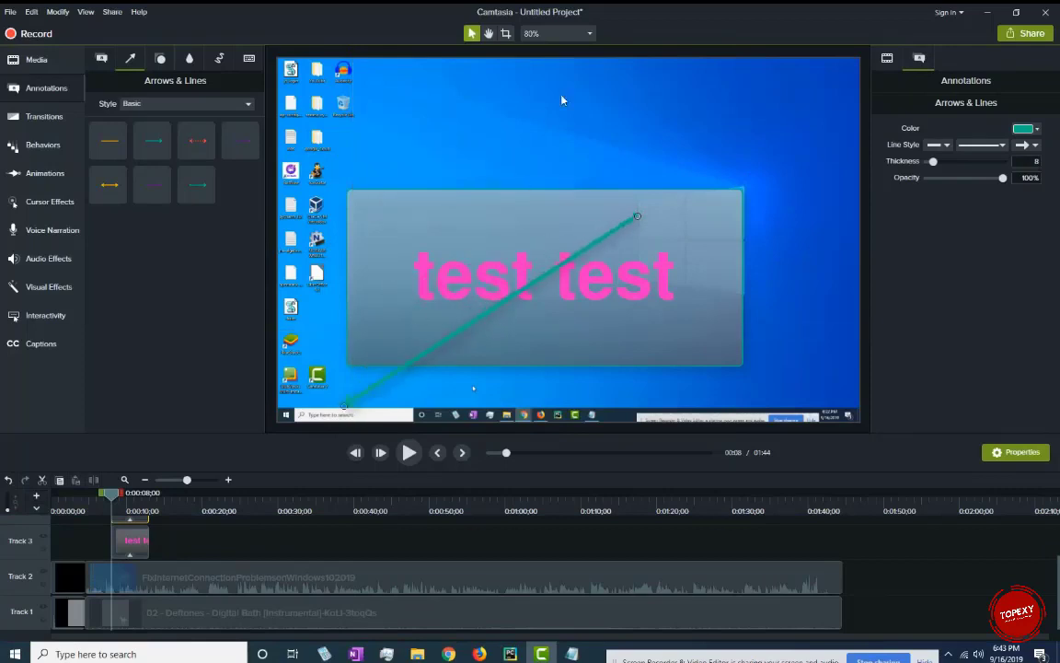
# - Add the red star shape over the text callout's upper-right corner
pyautogui.click(160, 59)
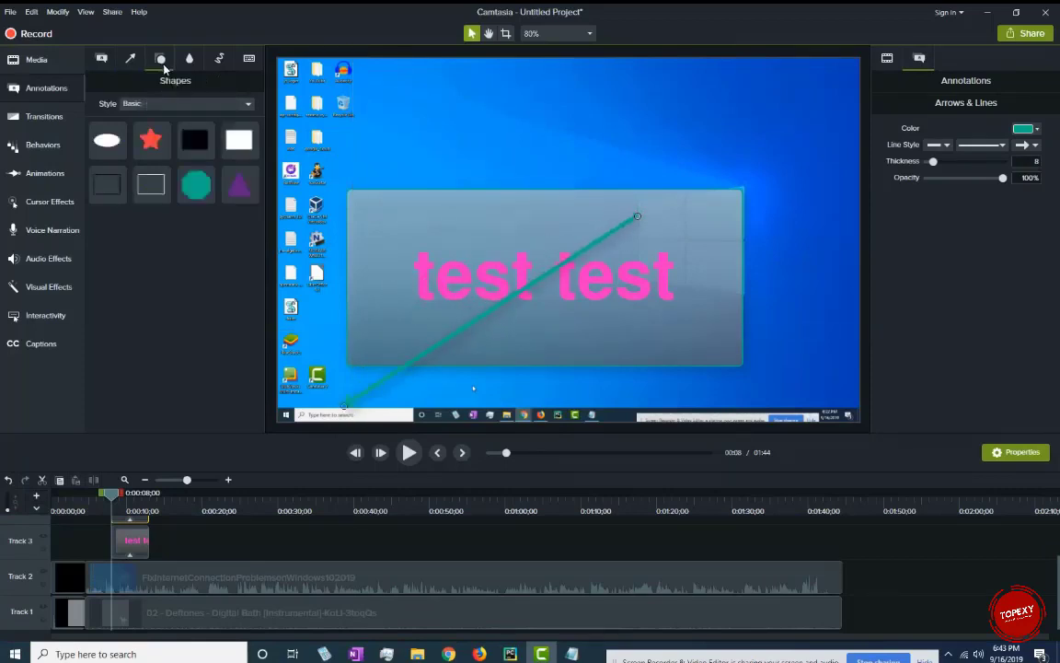
pyautogui.moveTo(150, 139); pyautogui.dragTo(704, 218)
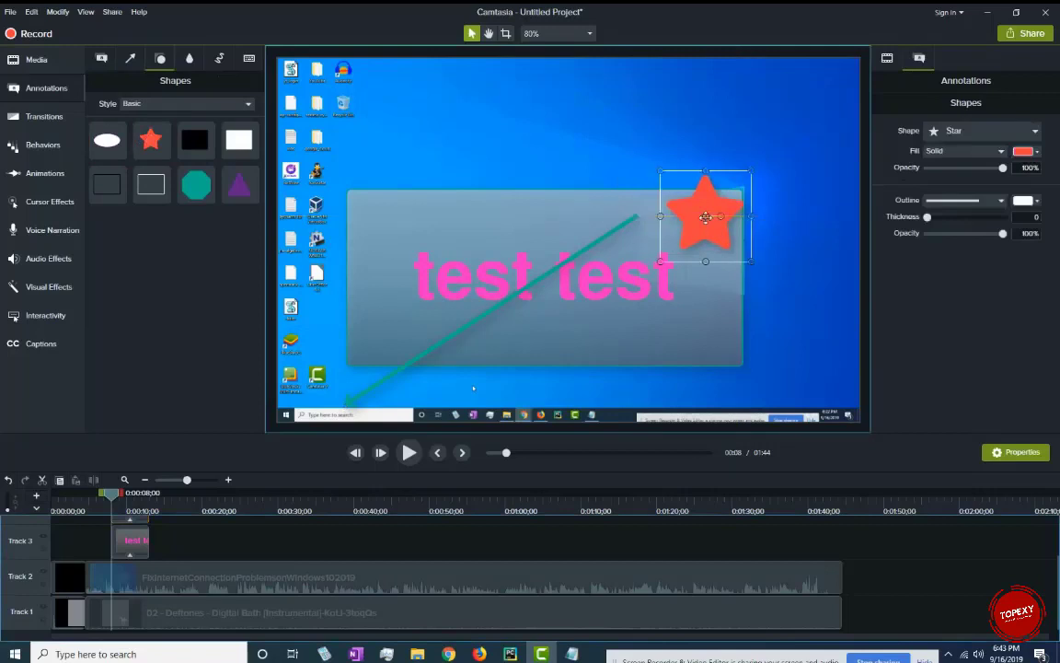
pyautogui.click(520, 109)
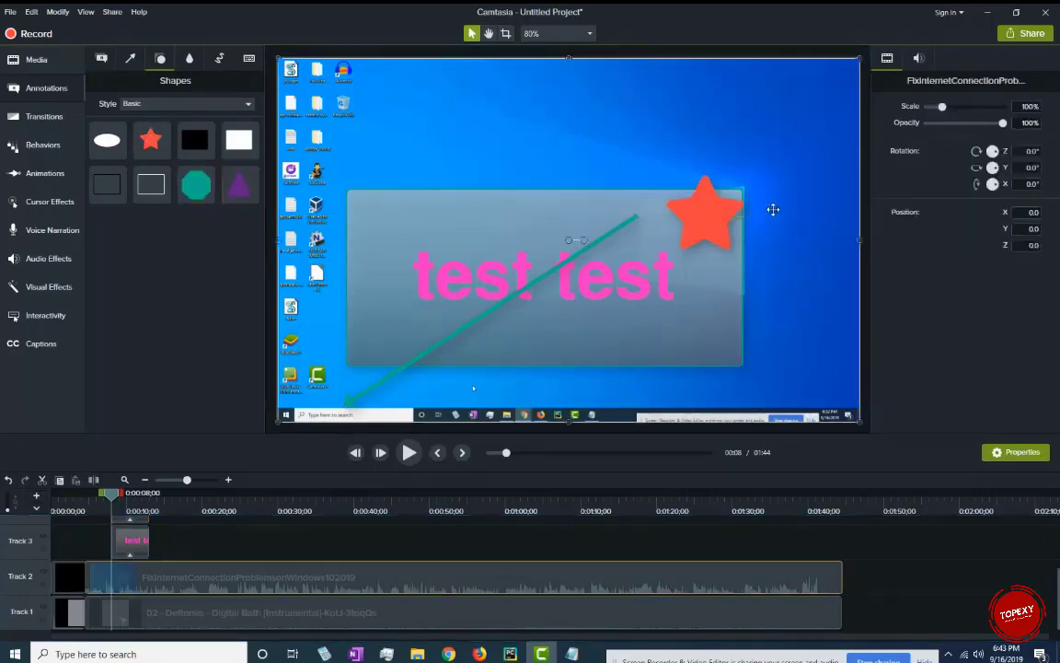
# - Move the star slightly up and to the right, and rotate it counterclockwise
pyautogui.click(704, 210)
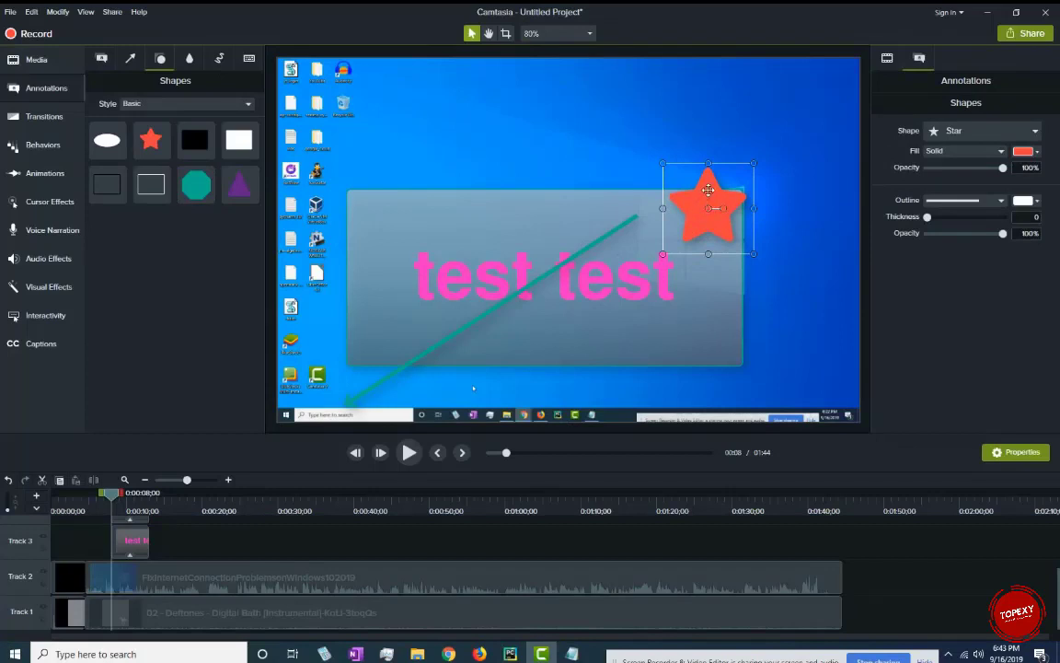
pyautogui.moveTo(714, 202); pyautogui.dragTo(723, 188)
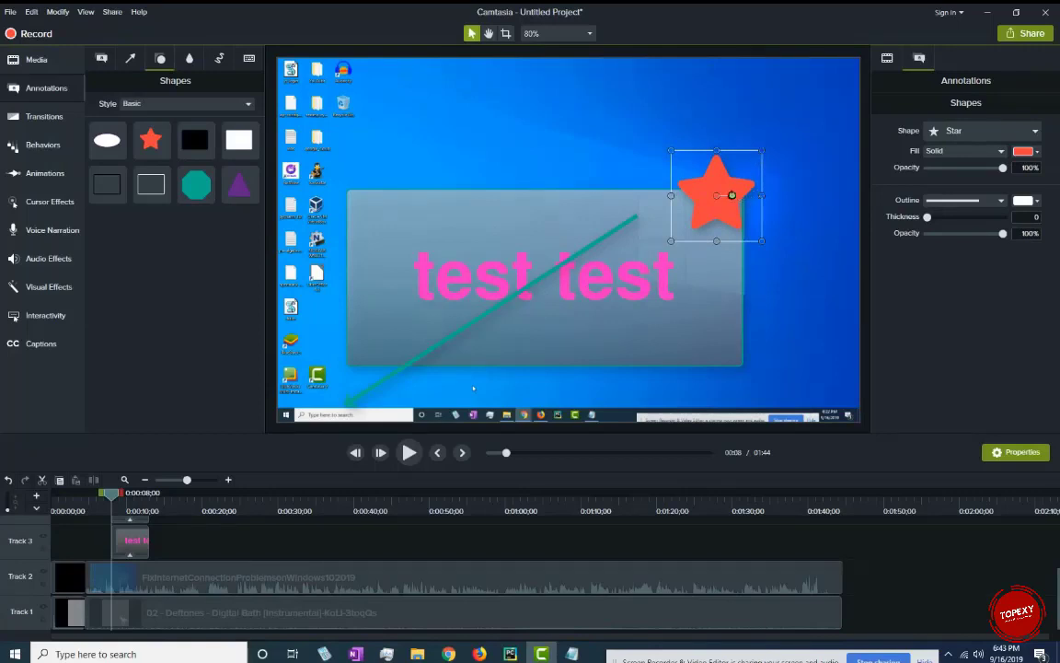
pyautogui.moveTo(733, 194); pyautogui.dragTo(755, 171)
pyautogui.click(780, 137)
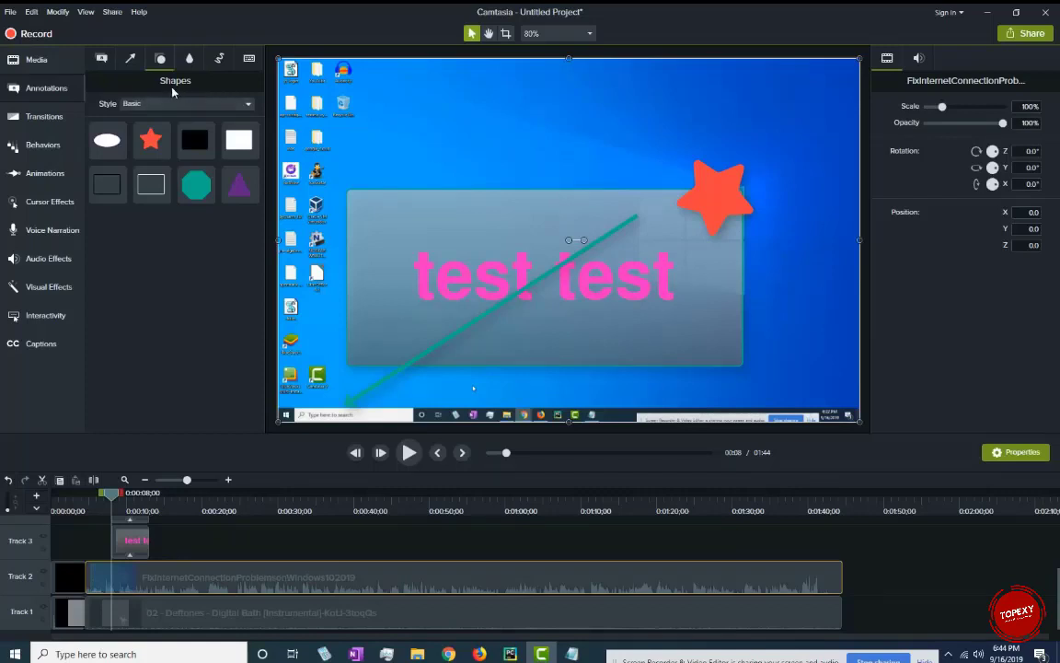
# - Place a Blur annotation over the callout's first word, and cut it from the canvas
pyautogui.click(219, 58)
pyautogui.click(188, 57)
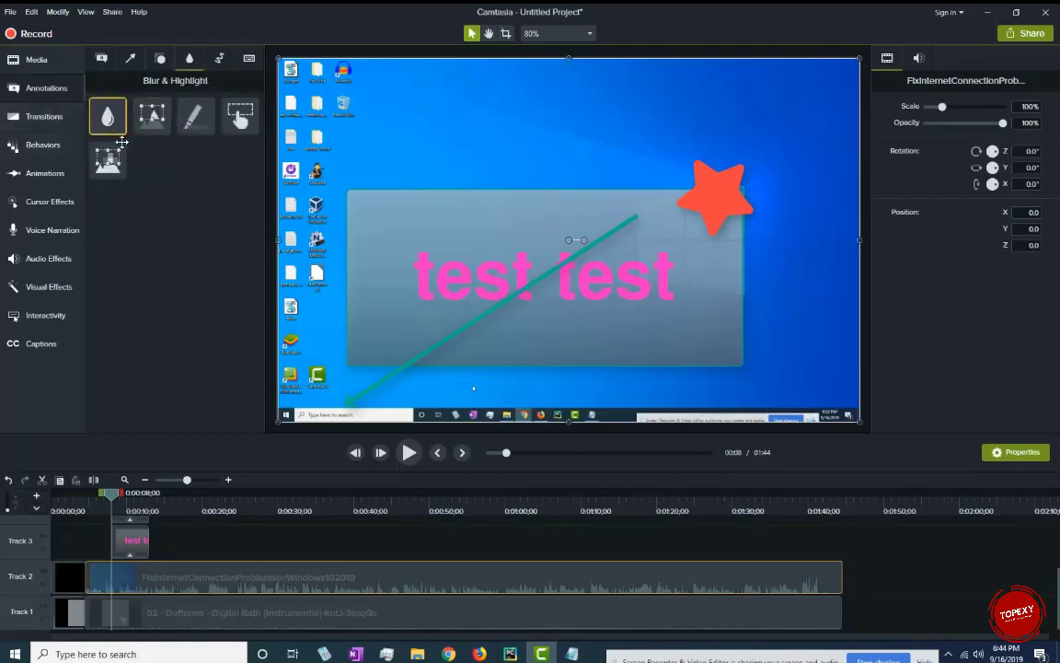
pyautogui.moveTo(107, 116)
pyautogui.mouseDown()
pyautogui.moveTo(564, 288)
pyautogui.moveTo(428, 272)
pyautogui.moveTo(456, 279)
pyautogui.mouseUp()
pyautogui.rightClick(480, 262)
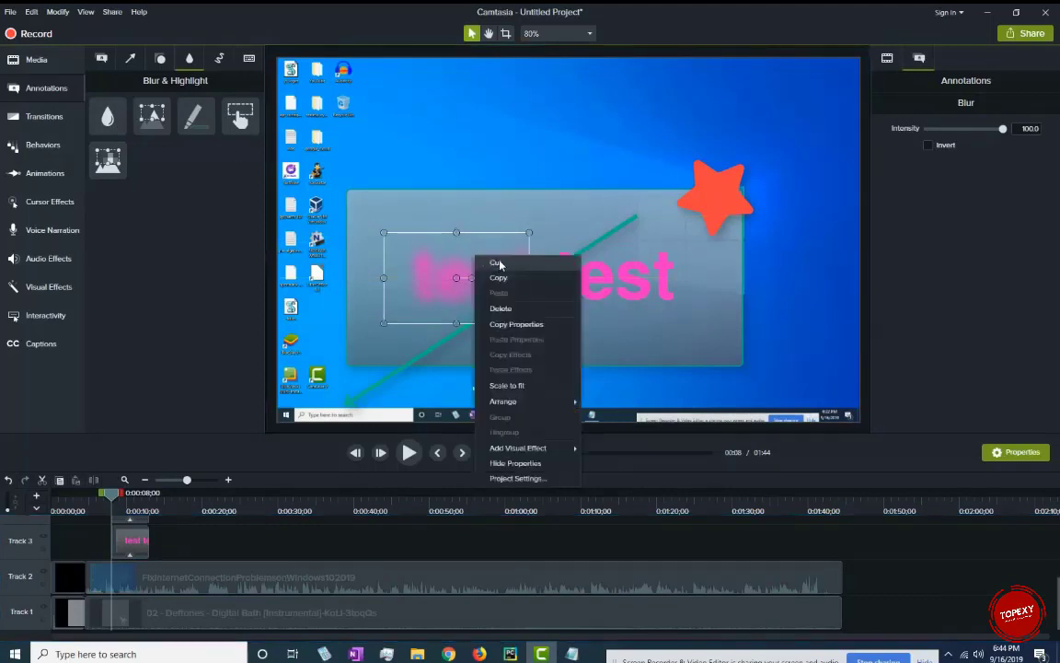
pyautogui.click(497, 264)
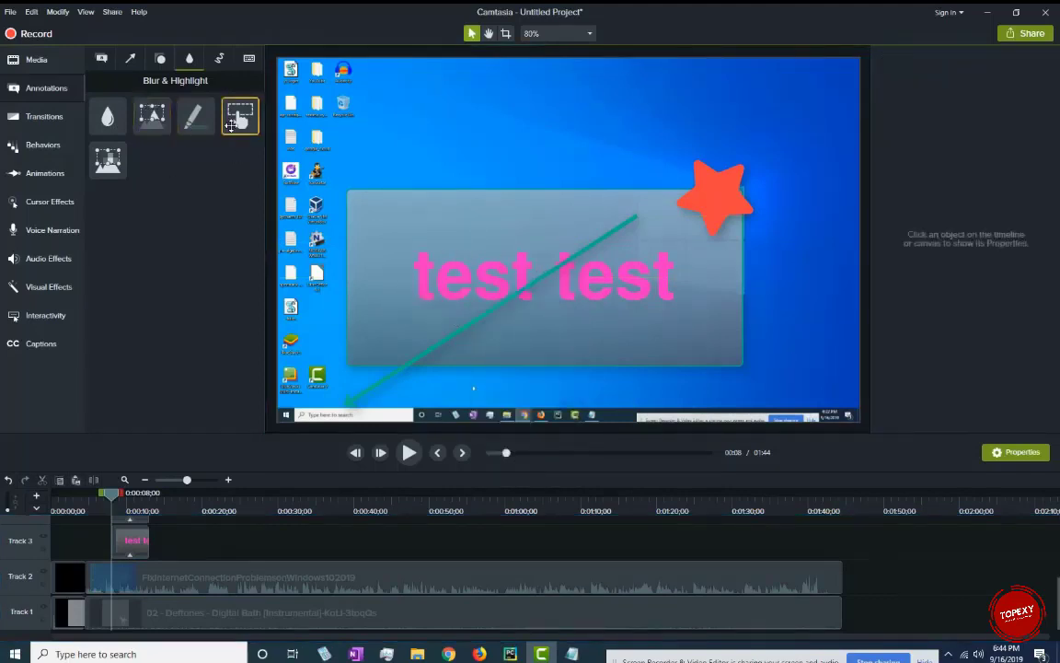
# - Add the Pixelate annotation over the callout text and enlarge it to cover both words
pyautogui.moveTo(108, 160); pyautogui.dragTo(469, 240)
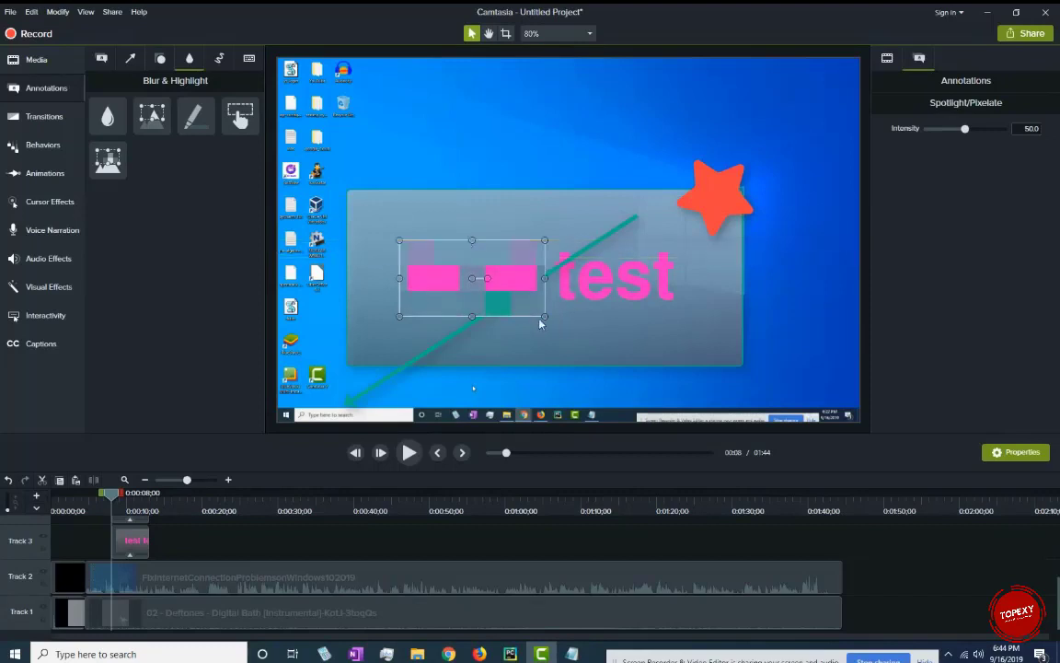
pyautogui.moveTo(544, 316); pyautogui.dragTo(716, 369)
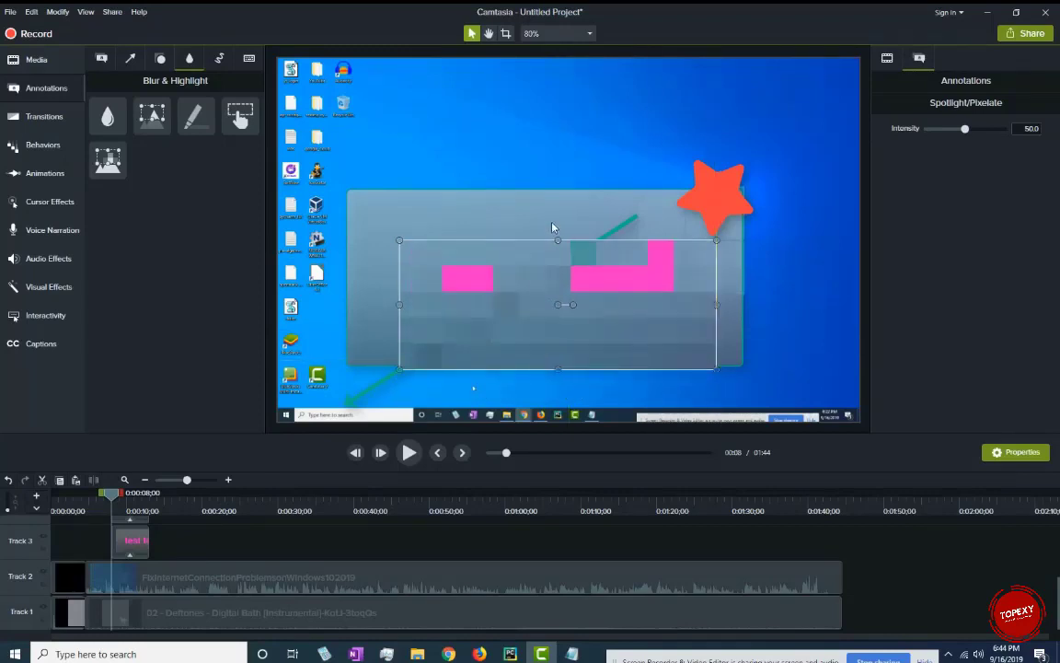
pyautogui.moveTo(558, 239)
pyautogui.mouseDown()
pyautogui.moveTo(558, 225)
pyautogui.moveTo(559, 254)
pyautogui.moveTo(558, 241)
pyautogui.mouseUp()
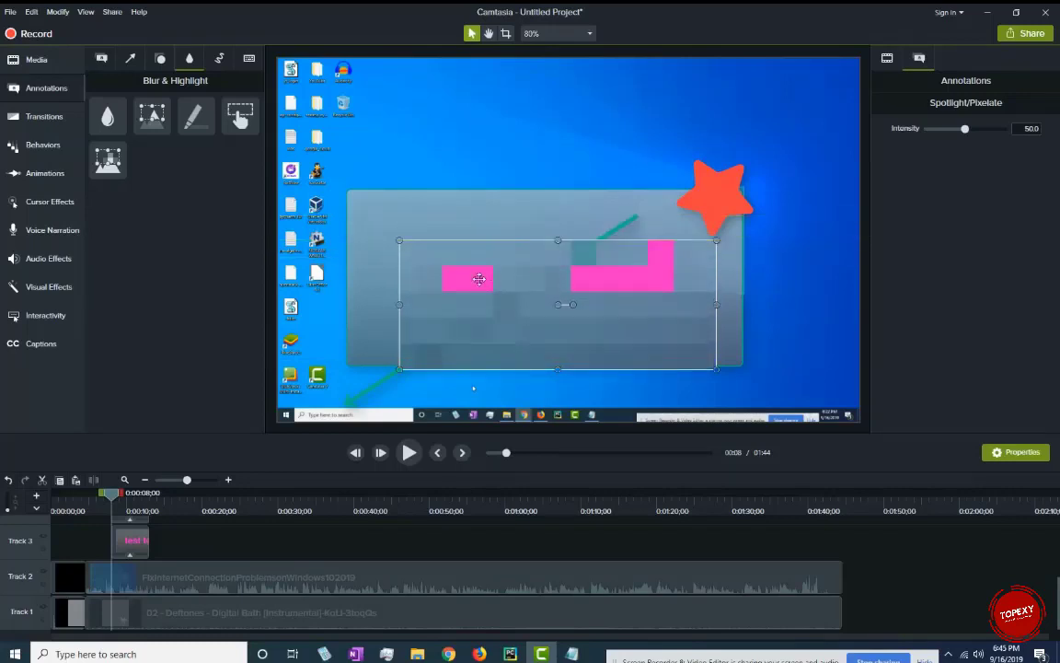
# - Shift the text callout slightly to the left beneath the pixelated area
pyautogui.click(477, 223)
pyautogui.click(600, 276)
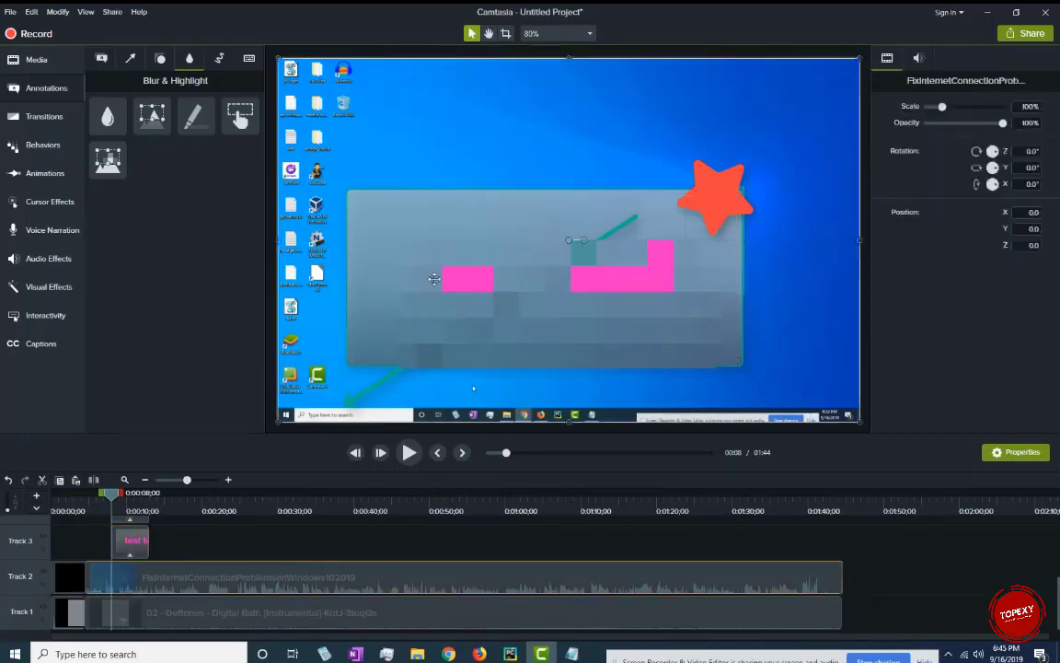
pyautogui.click(457, 322)
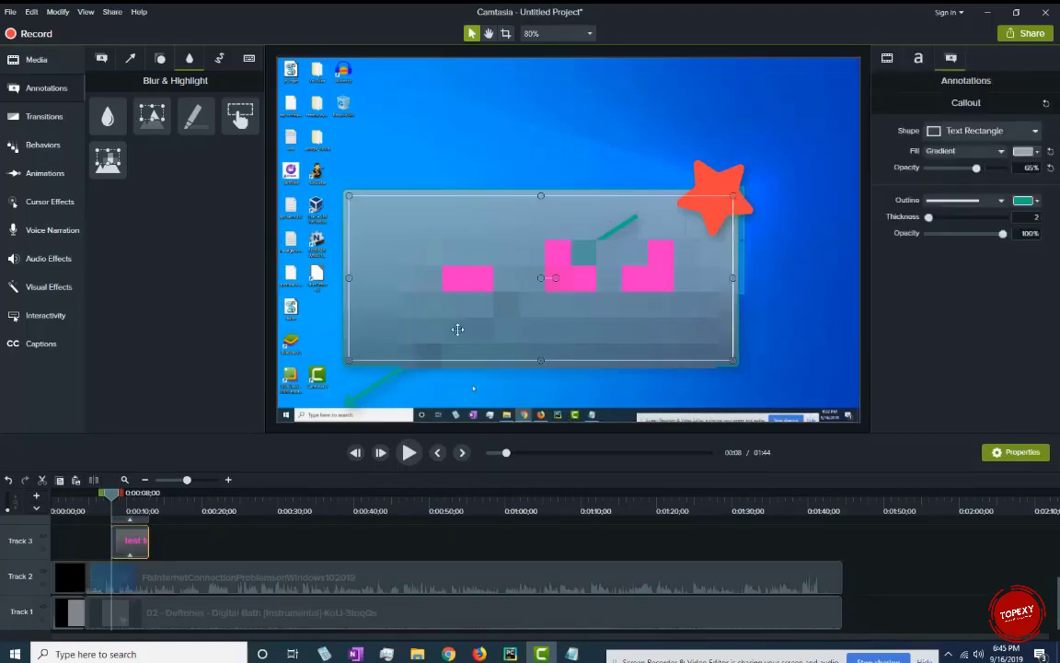
pyautogui.click(601, 307)
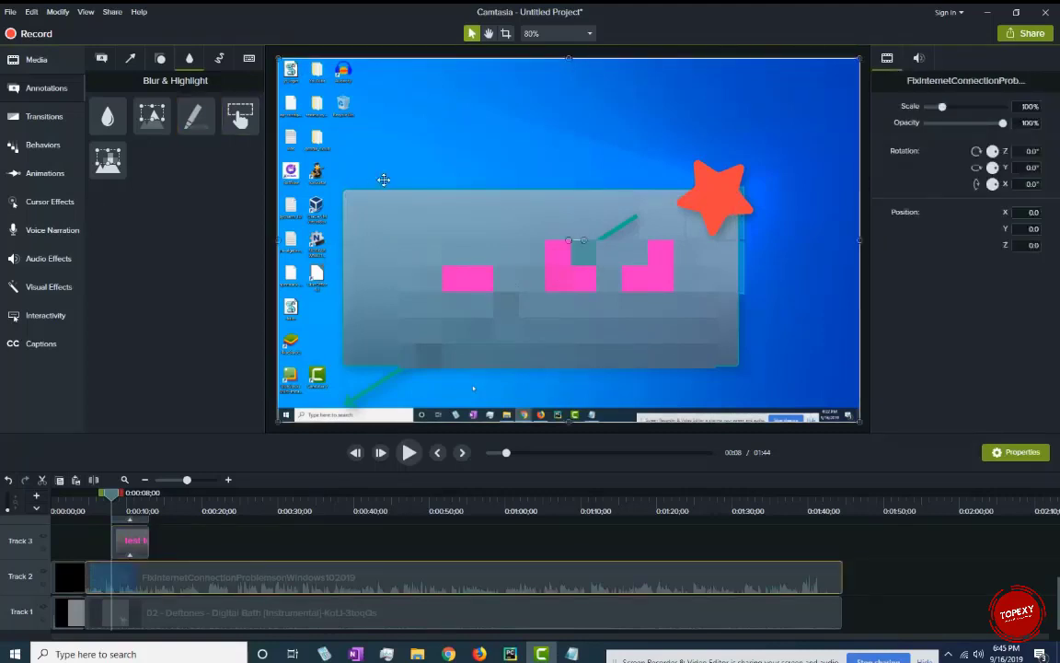
pyautogui.moveTo(716, 139)
pyautogui.mouseDown()
pyautogui.moveTo(716, 235)
pyautogui.moveTo(716, 139)
pyautogui.mouseUp()
pyautogui.click(718, 187)
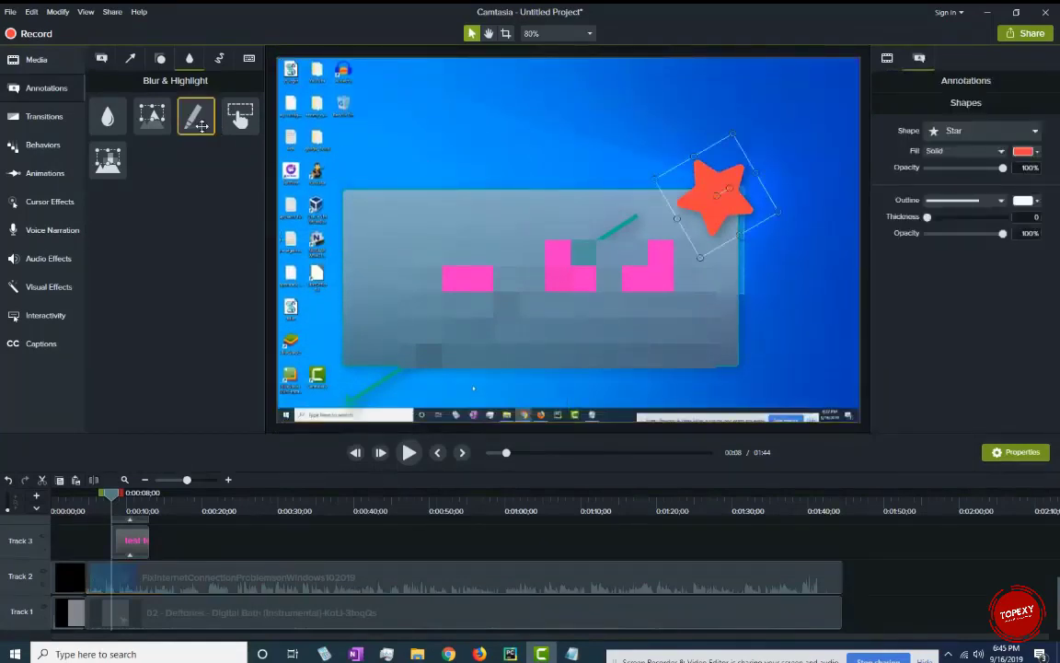
pyautogui.click(539, 191)
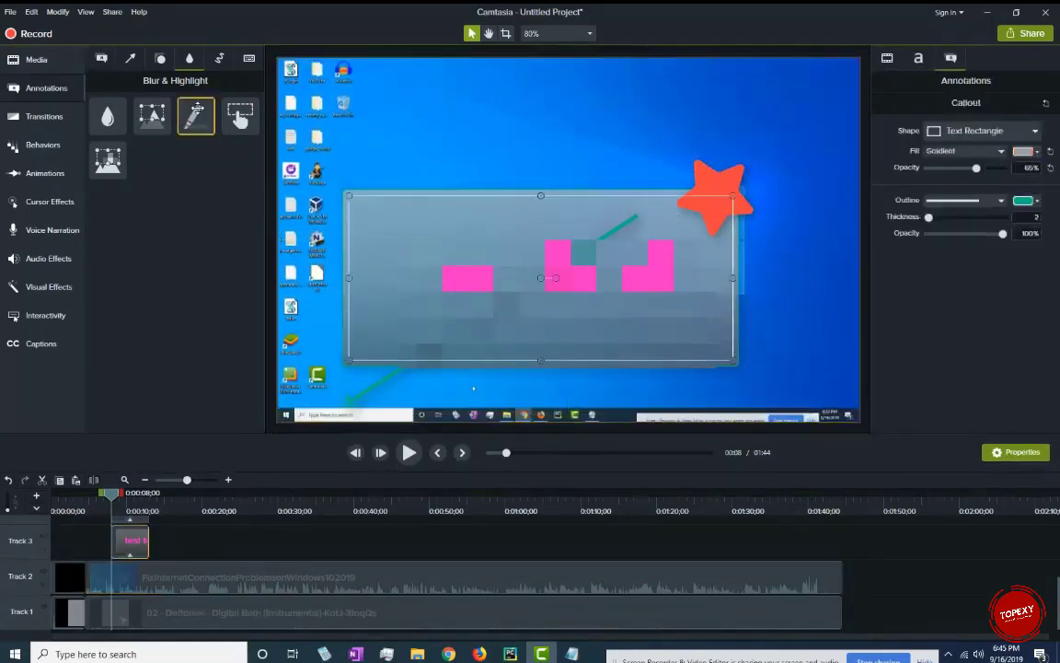
# - Place a yellow Highlighter annotation over the star, and try an Interactive Hotspot beside the callout's lower right corner
pyautogui.moveTo(196, 115)
pyautogui.mouseDown()
pyautogui.moveTo(456, 157)
pyautogui.moveTo(516, 144)
pyautogui.moveTo(532, 232)
pyautogui.moveTo(604, 269)
pyautogui.moveTo(681, 229)
pyautogui.moveTo(709, 198)
pyautogui.mouseUp()
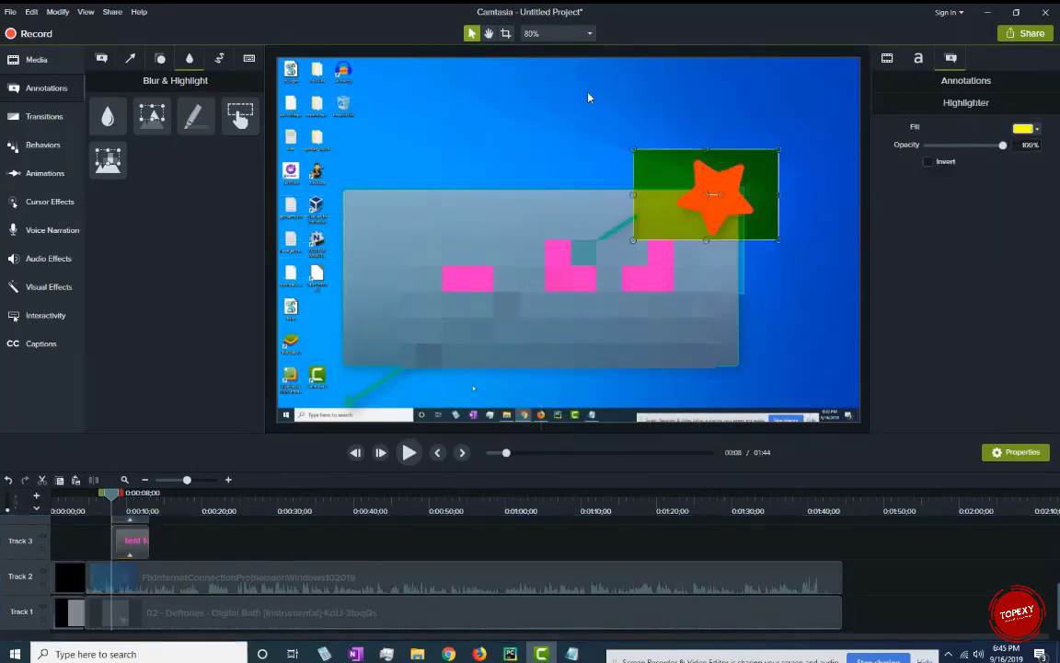
pyautogui.click(558, 104)
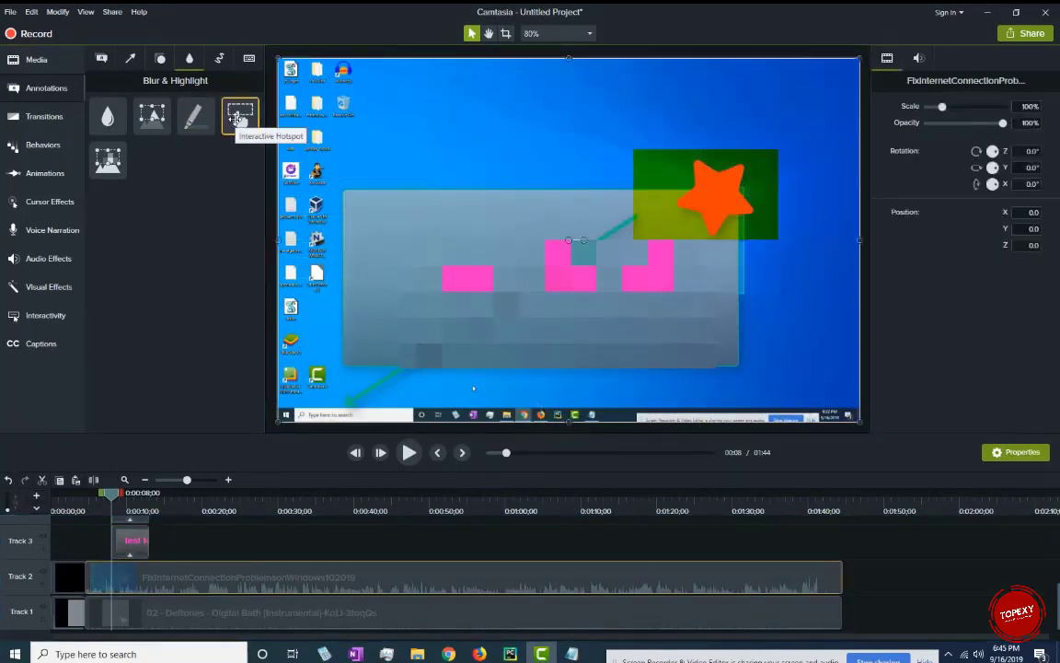
pyautogui.moveTo(240, 126); pyautogui.dragTo(779, 324)
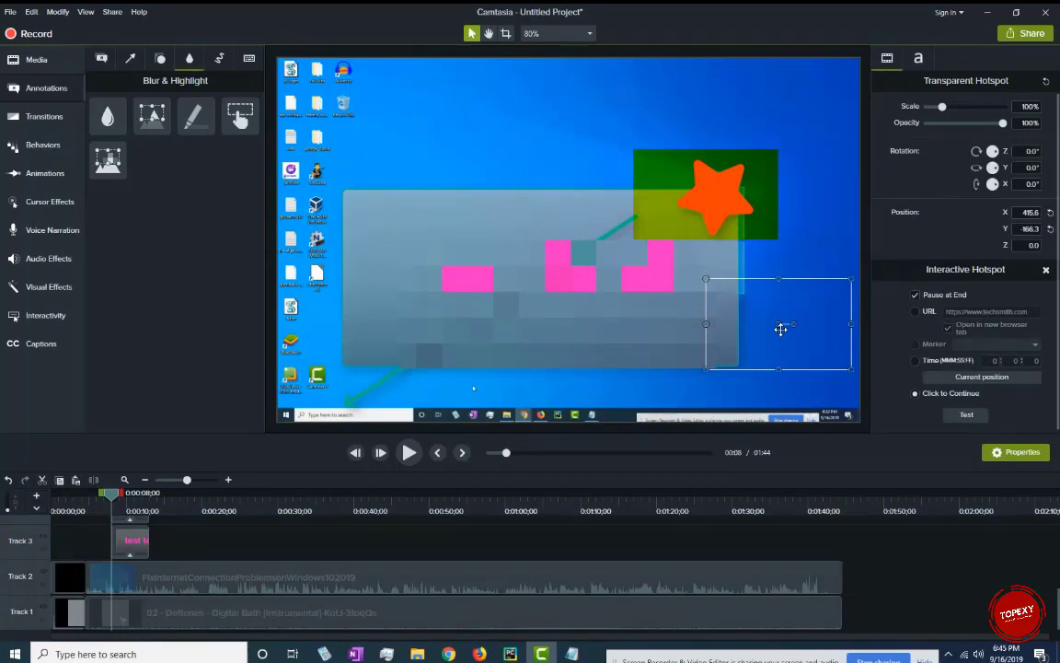
pyautogui.press('Escape')
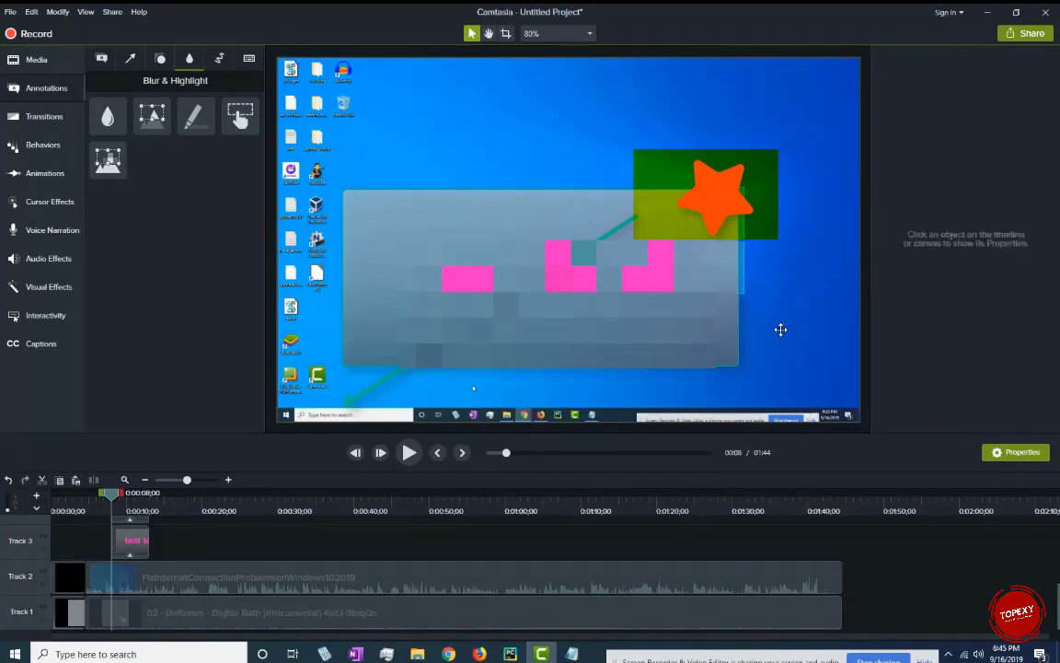
# - Add a red Sketch Motion rectangle above the text callout and play the video to preview how it draws
pyautogui.click(219, 58)
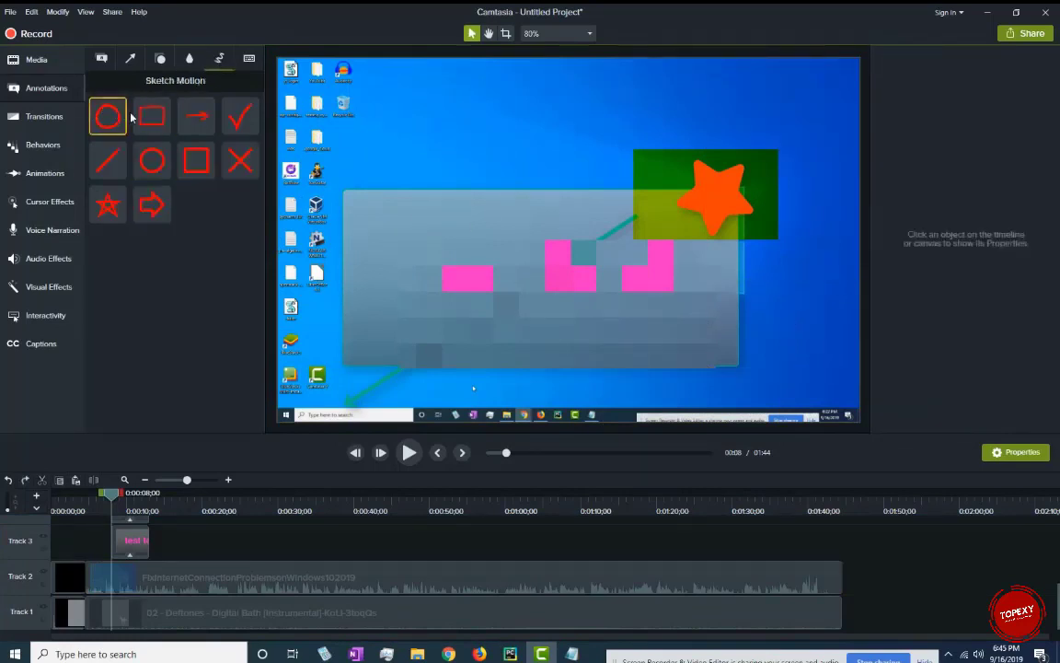
pyautogui.click(399, 111)
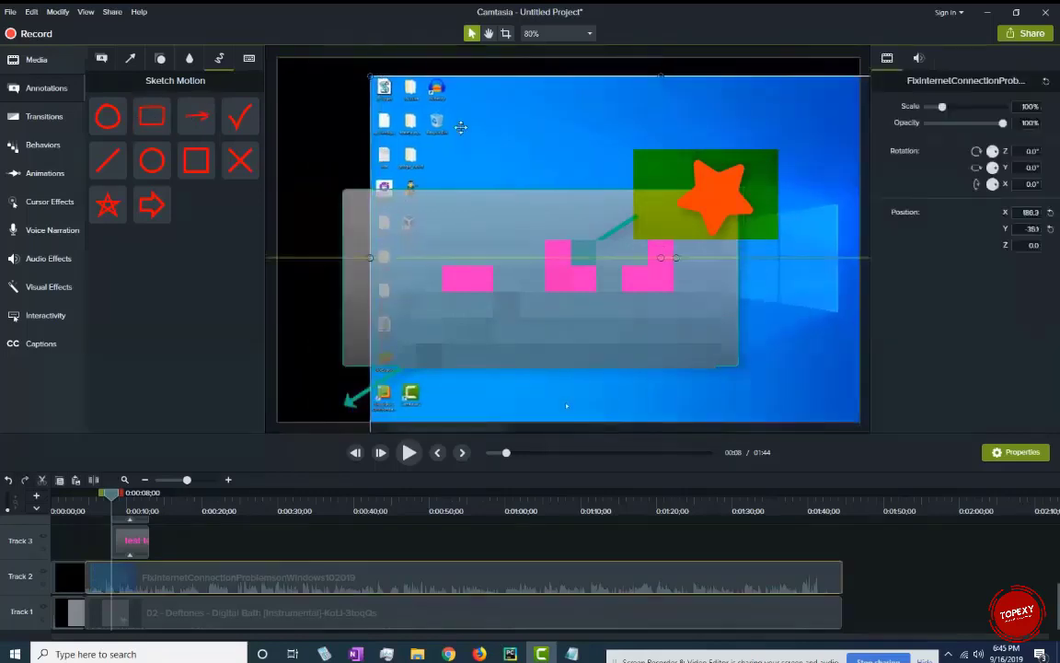
pyautogui.moveTo(150, 114)
pyautogui.mouseDown()
pyautogui.moveTo(473, 135)
pyautogui.moveTo(489, 158)
pyautogui.moveTo(497, 137)
pyautogui.mouseUp()
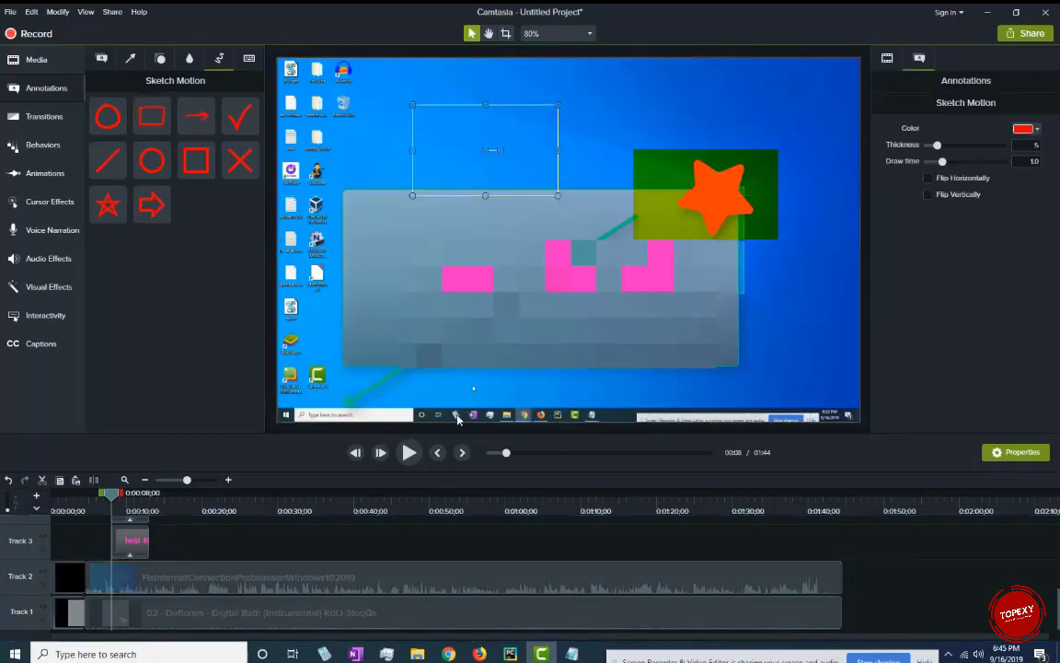
pyautogui.click(411, 454)
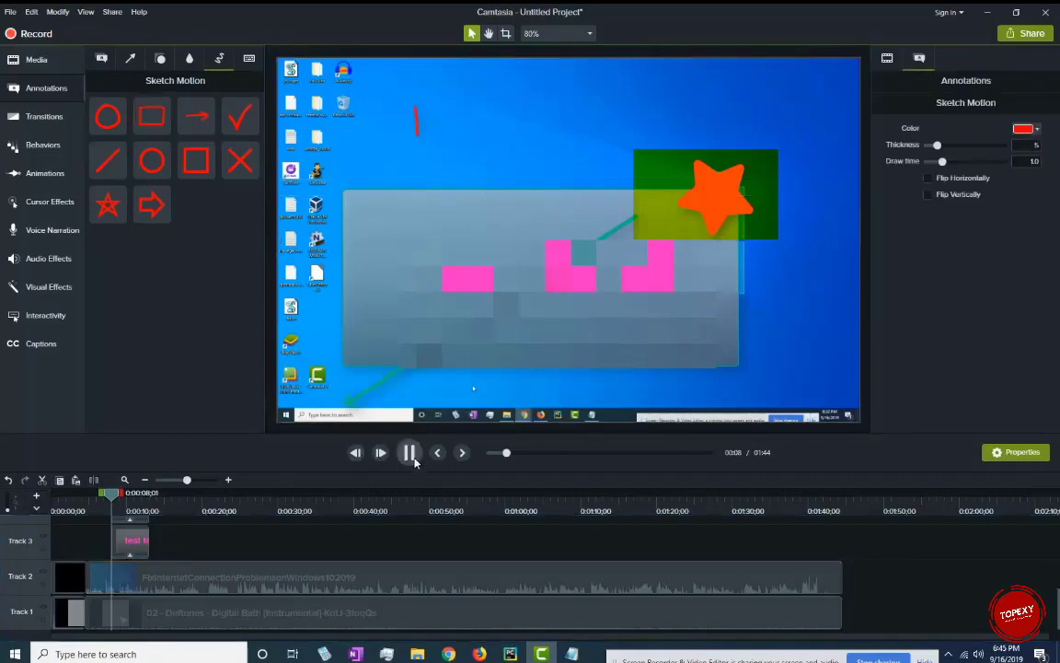
pyautogui.click(412, 455)
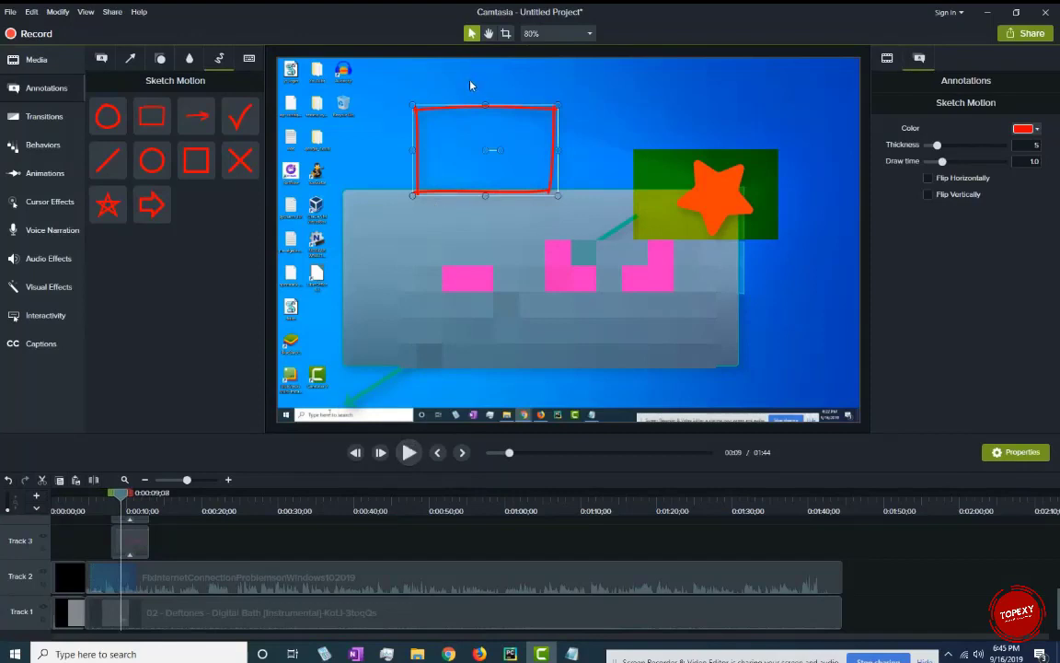
# - Add a grey keystroke callout over the lower part of the text callout and set its keys to Ctrl+F
pyautogui.click(249, 60)
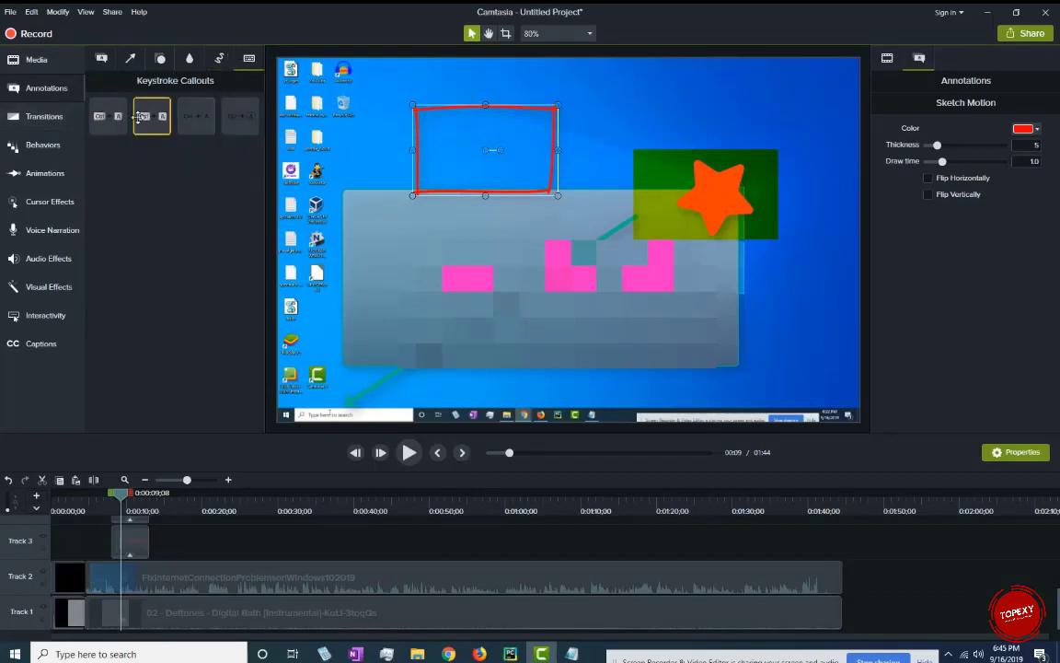
pyautogui.moveTo(138, 117); pyautogui.dragTo(655, 355)
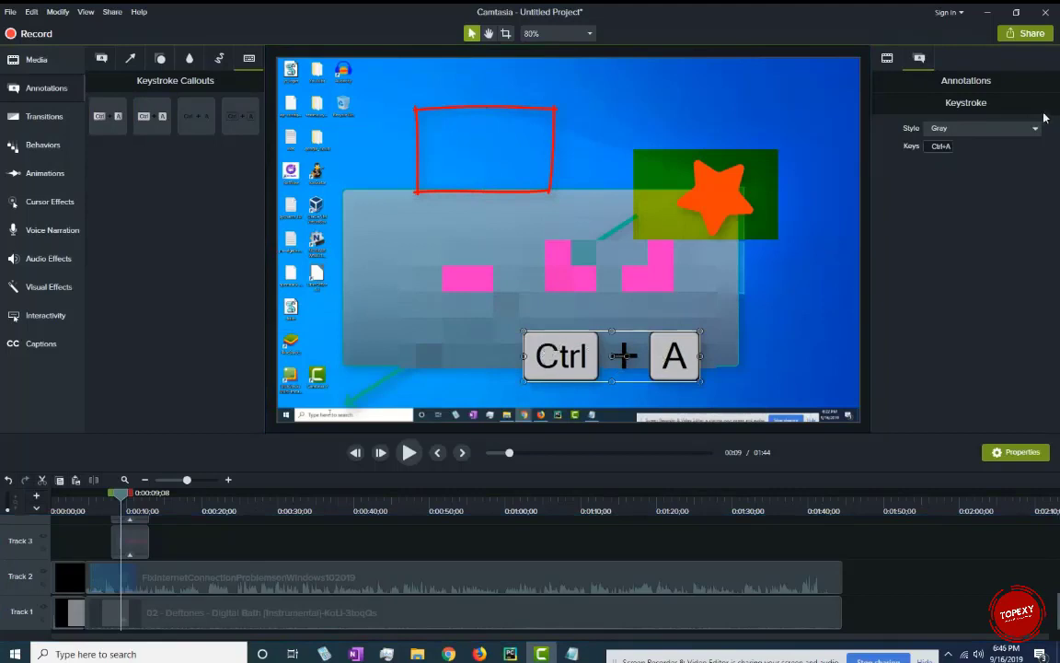
pyautogui.click(940, 146)
pyautogui.hotkey('ctrl', 'f')
pyautogui.click(773, 313)
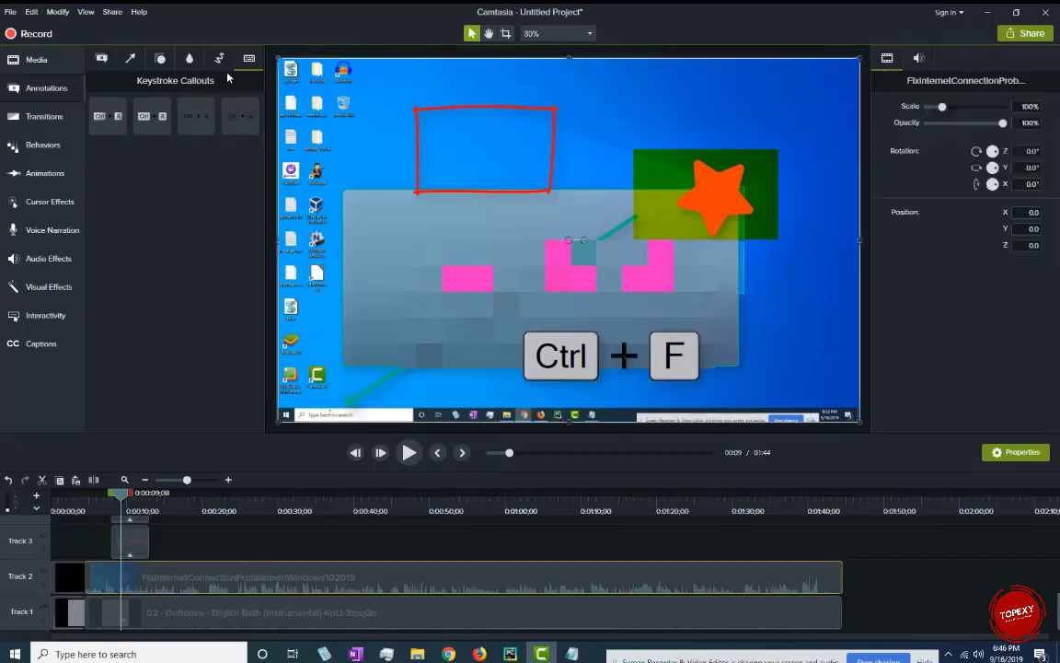
# - Apply the Slide right transition to both ends of the callout clip on Track 3 and preview it from about 7 seconds
pyautogui.click(46, 117)
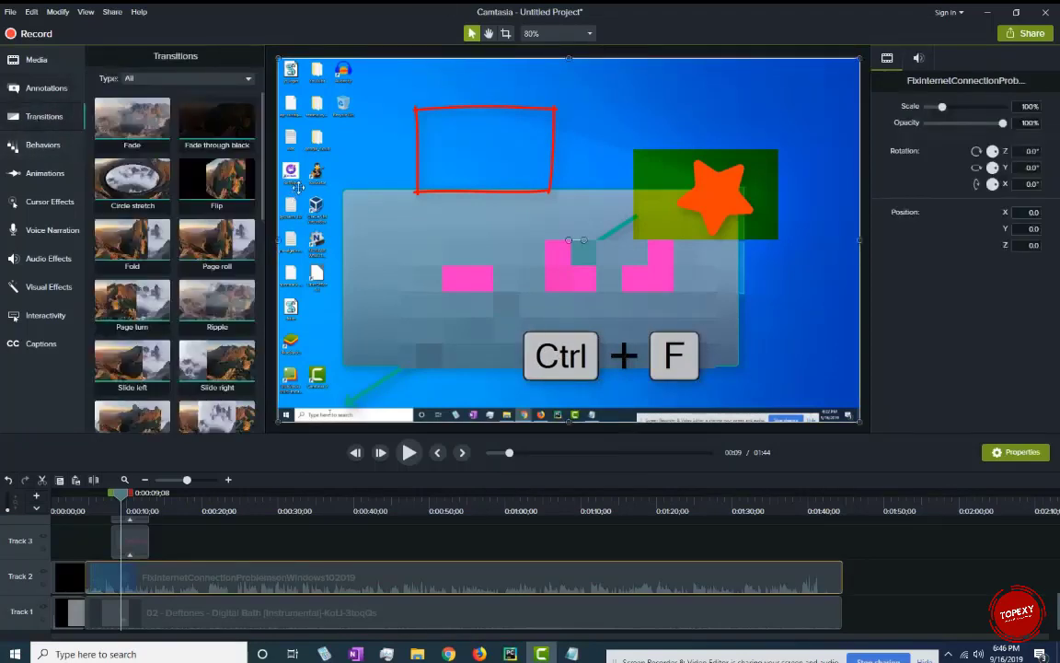
pyautogui.moveTo(270, 169); pyautogui.dragTo(264, 267)
pyautogui.scroll(3, 221, 240)
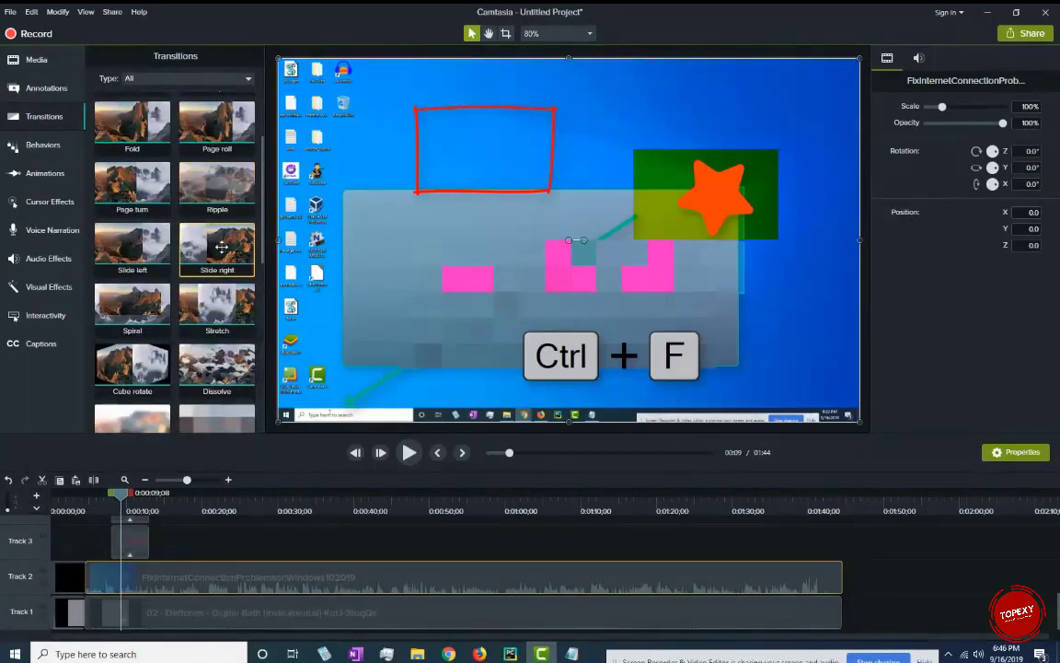
pyautogui.moveTo(199, 230); pyautogui.dragTo(143, 533)
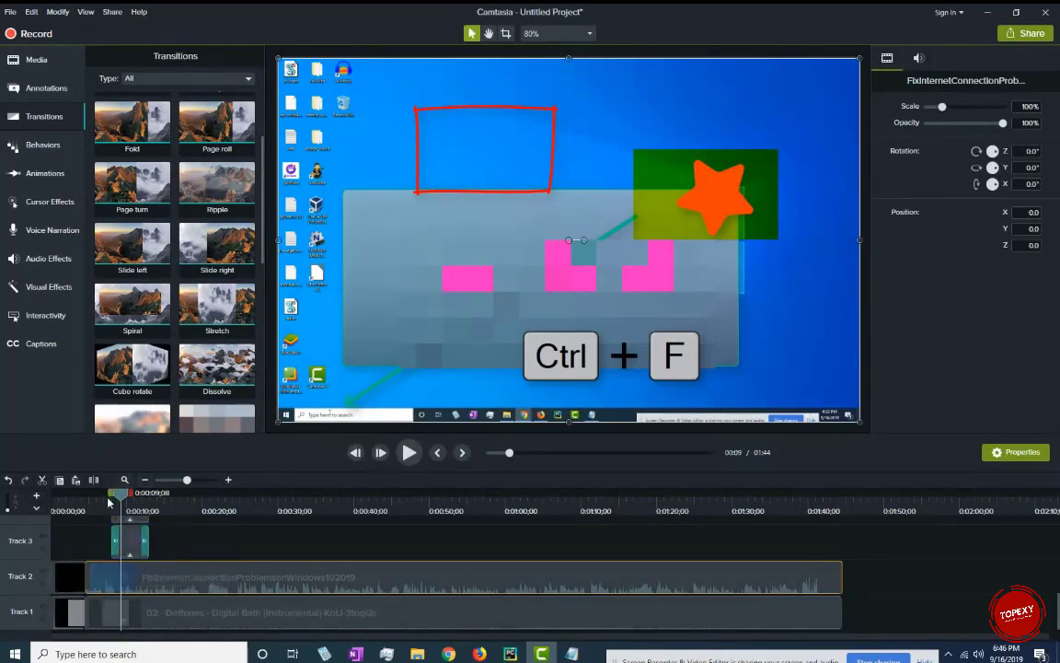
pyautogui.click(108, 501)
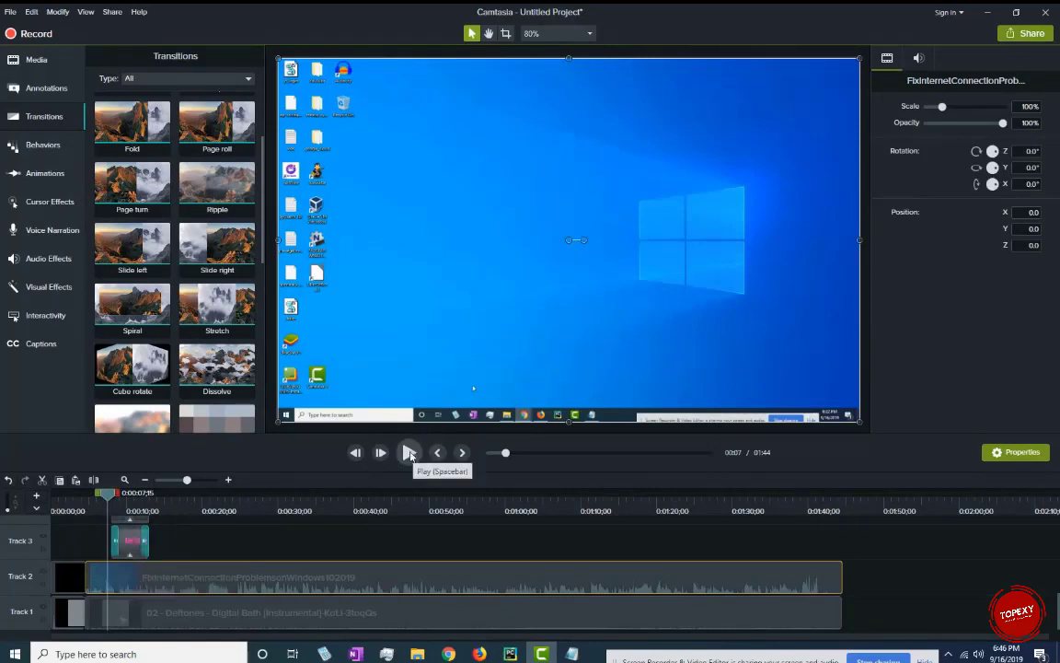
pyautogui.click(410, 453)
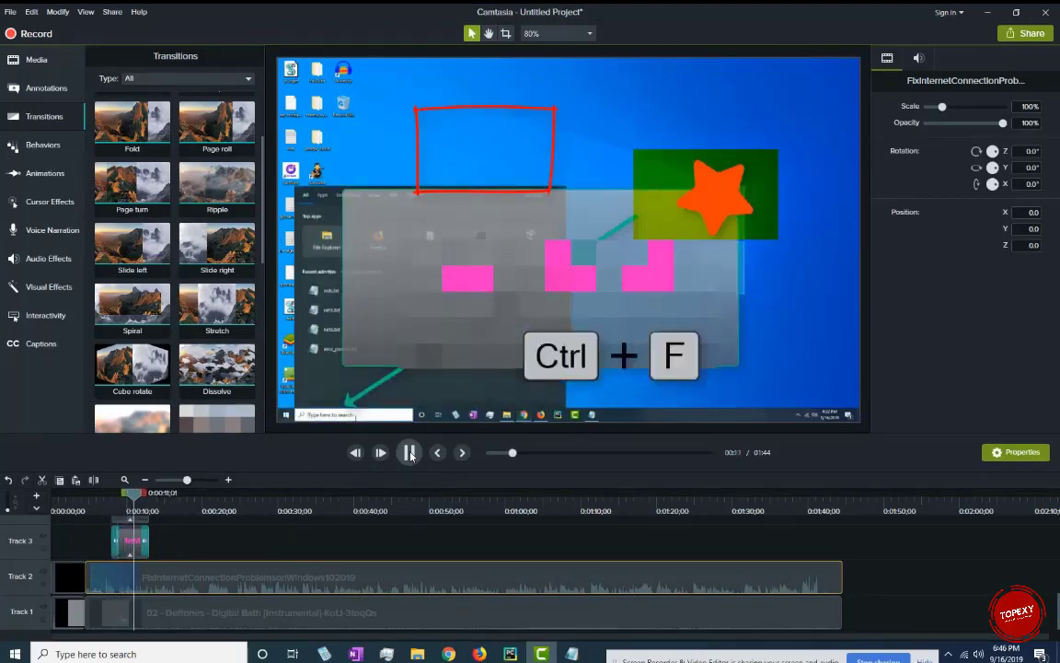
pyautogui.click(410, 453)
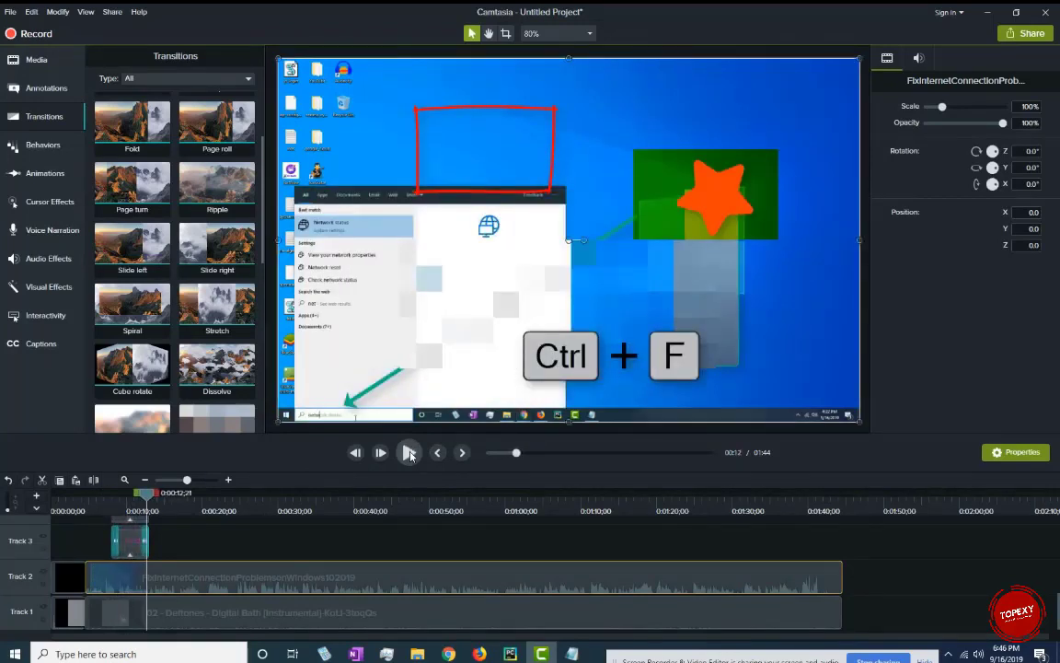
# - Lengthen the Slide right transition at the end of the Track 3 clip and play it back
pyautogui.click(142, 543)
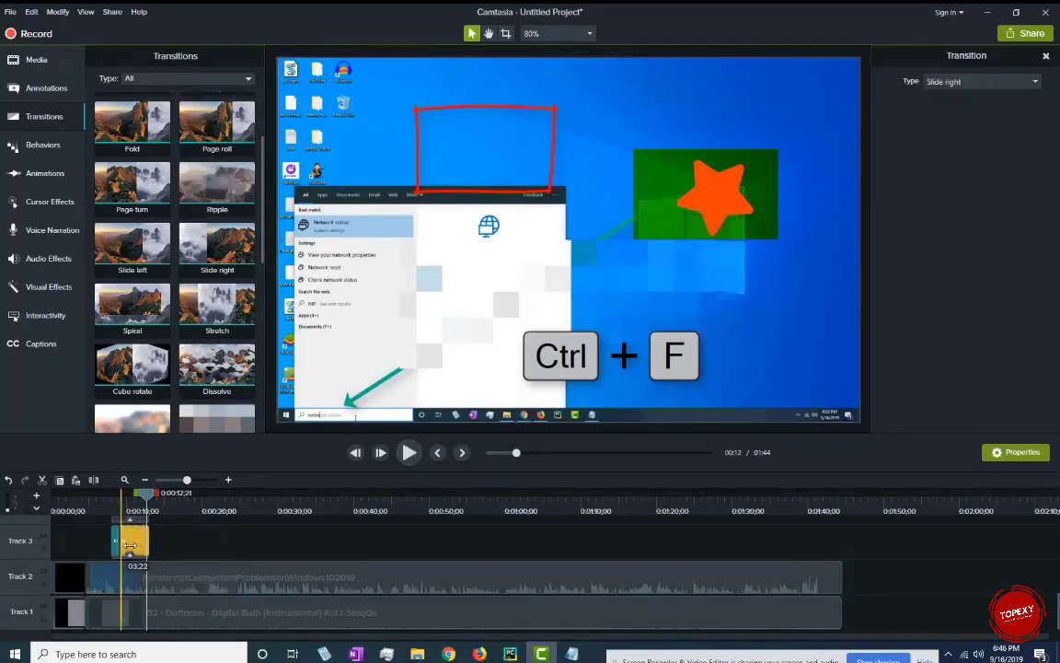
pyautogui.click(134, 506)
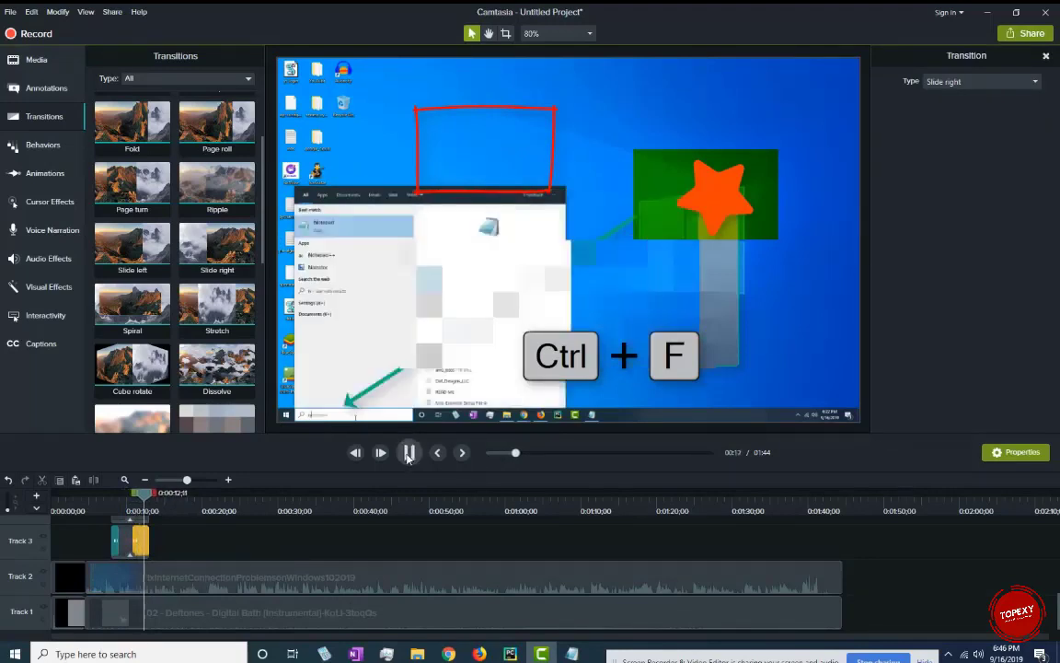
pyautogui.click(408, 451)
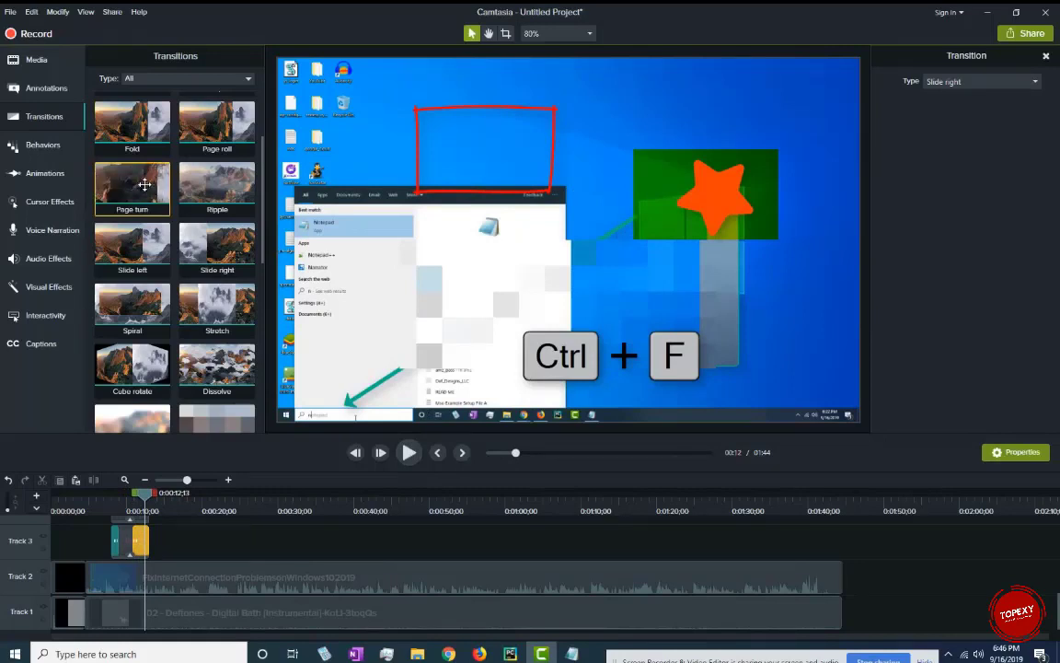
# - Add a Page turn transition between the two clips on Track 2, lengthen it, and preview it from the start
pyautogui.moveTo(144, 184); pyautogui.dragTo(115, 581)
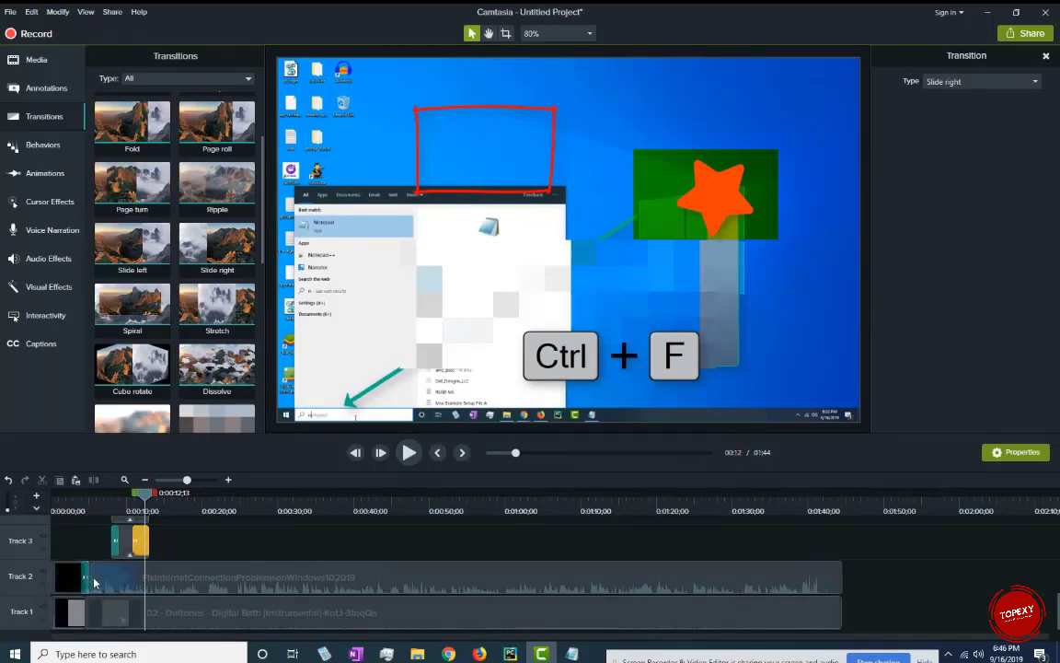
pyautogui.click(92, 579)
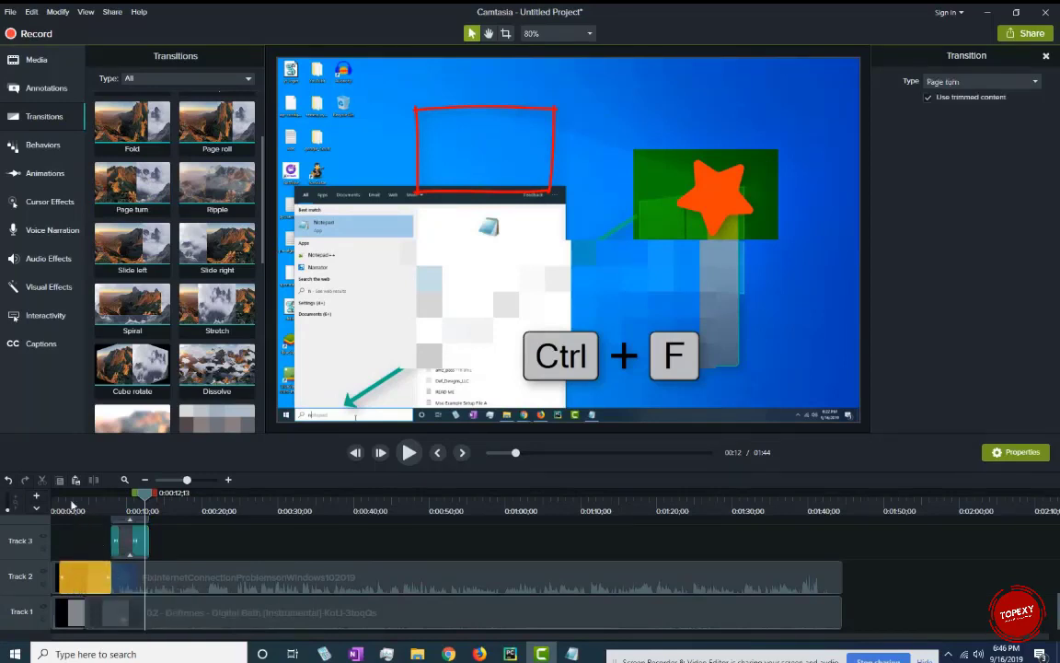
pyautogui.click(66, 509)
pyautogui.click(409, 456)
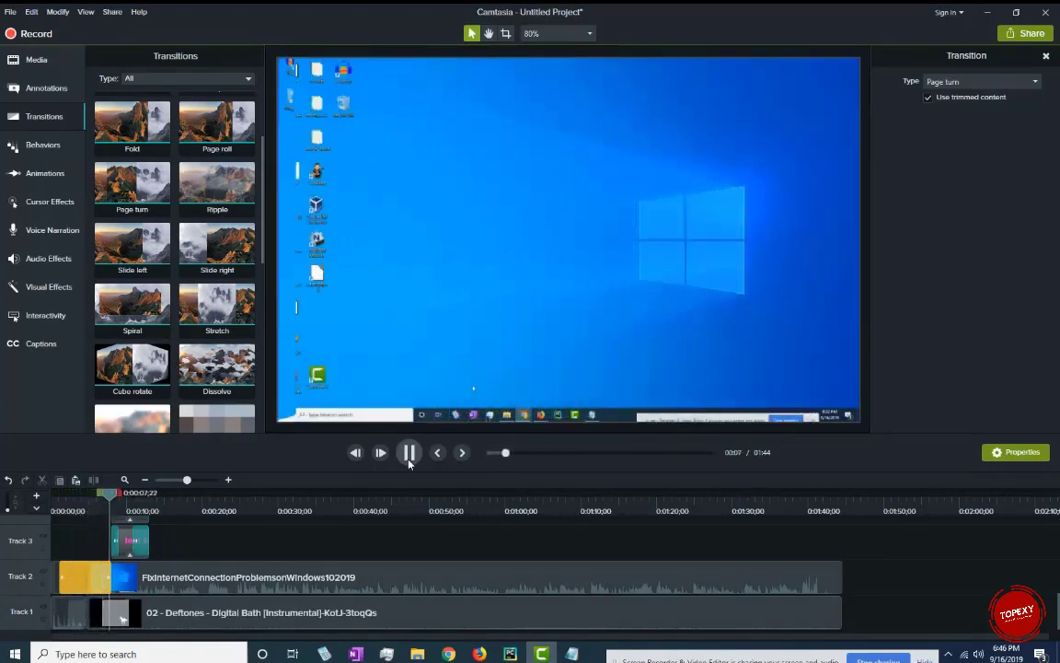
pyautogui.click(409, 455)
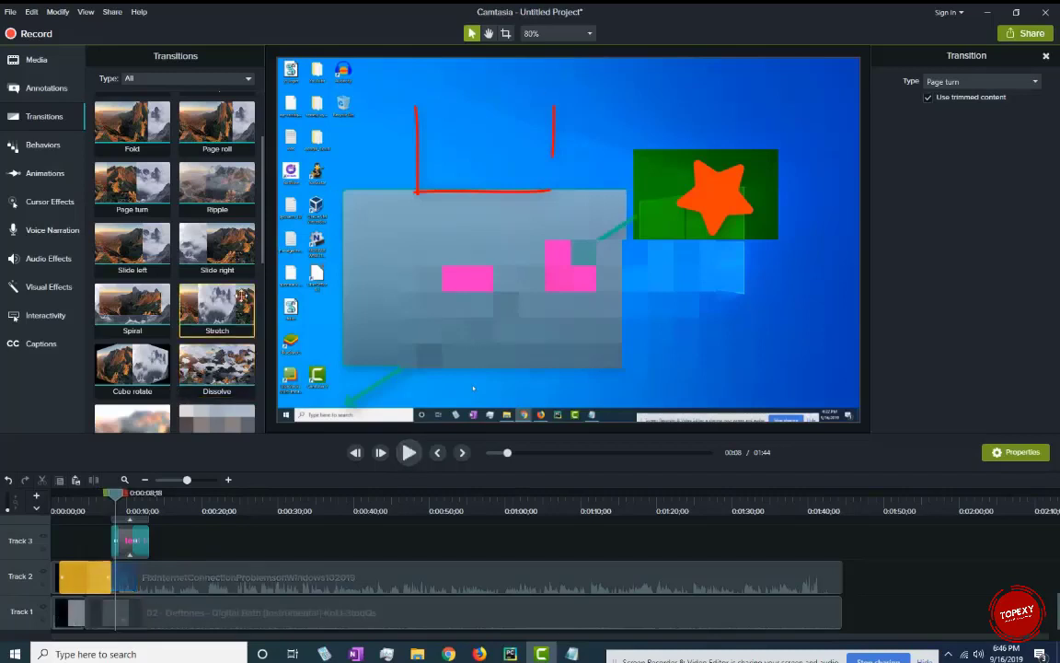
pyautogui.scroll(-5, 255, 331)
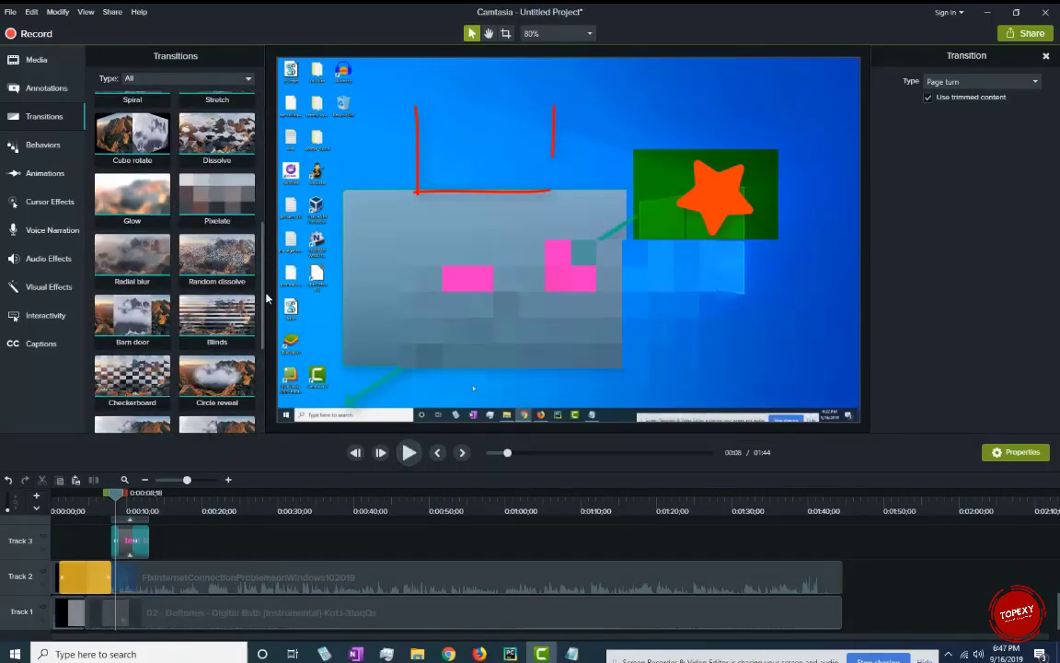
pyautogui.moveTo(266, 297); pyautogui.dragTo(266, 161)
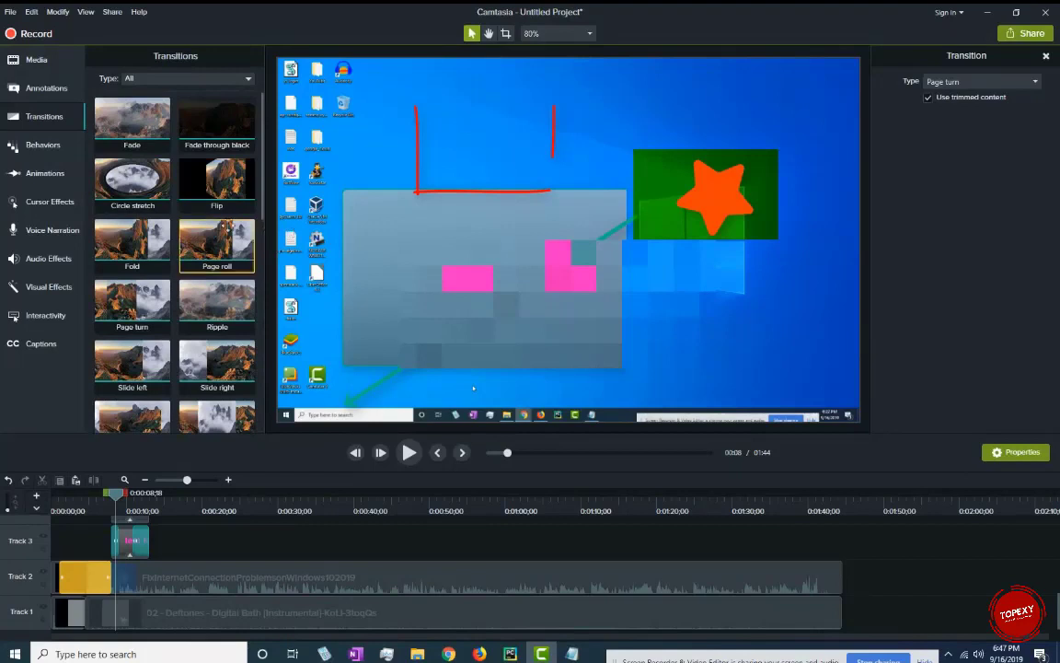
pyautogui.click(56, 144)
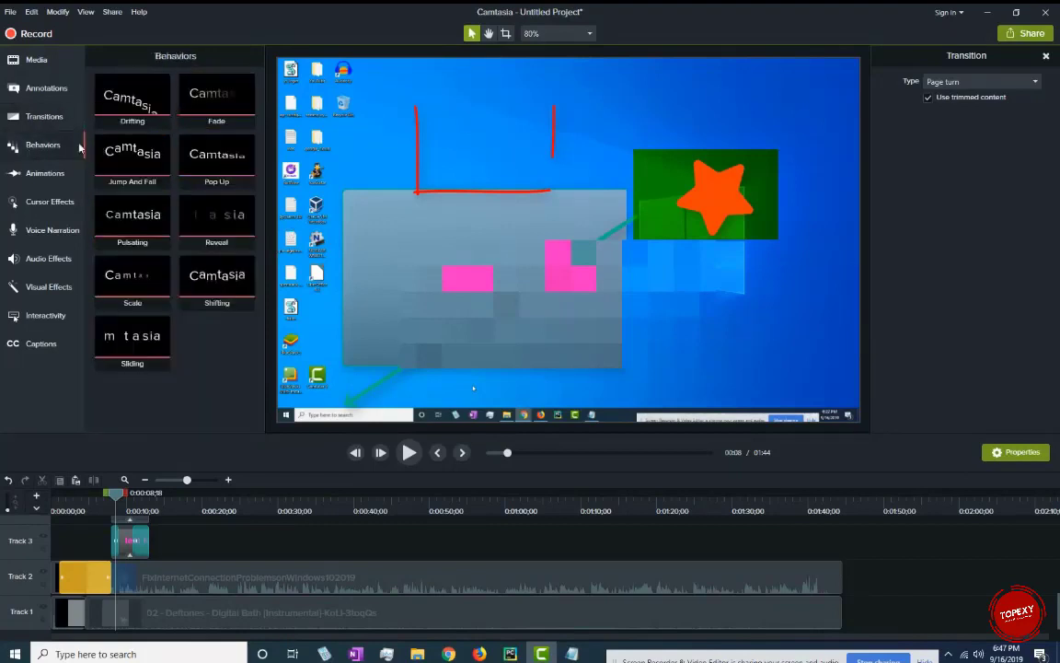
pyautogui.click(46, 116)
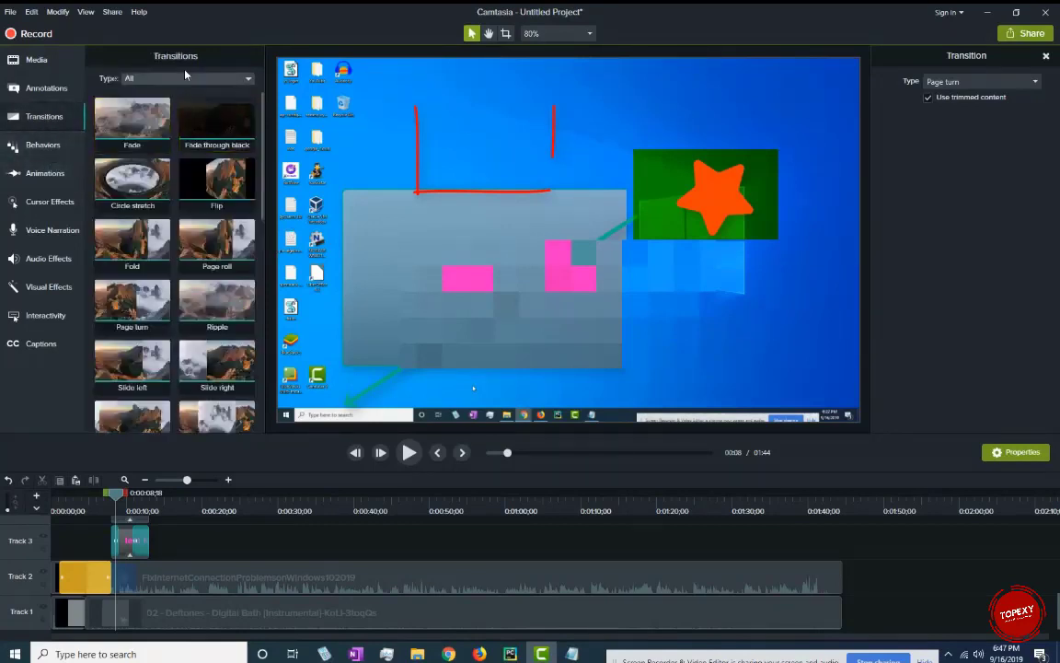
pyautogui.click(242, 79)
# - Apply the Jump And Fall behavior to the highlight over the star, preview it, and look at its entrance style and movement options
pyautogui.click(35, 147)
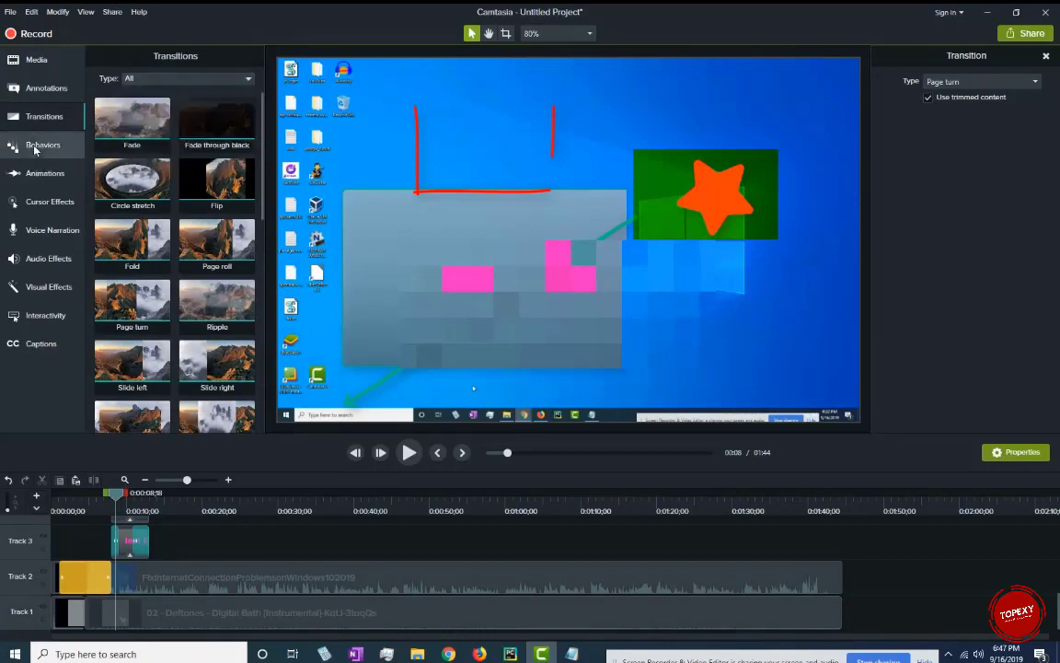
pyautogui.click(37, 144)
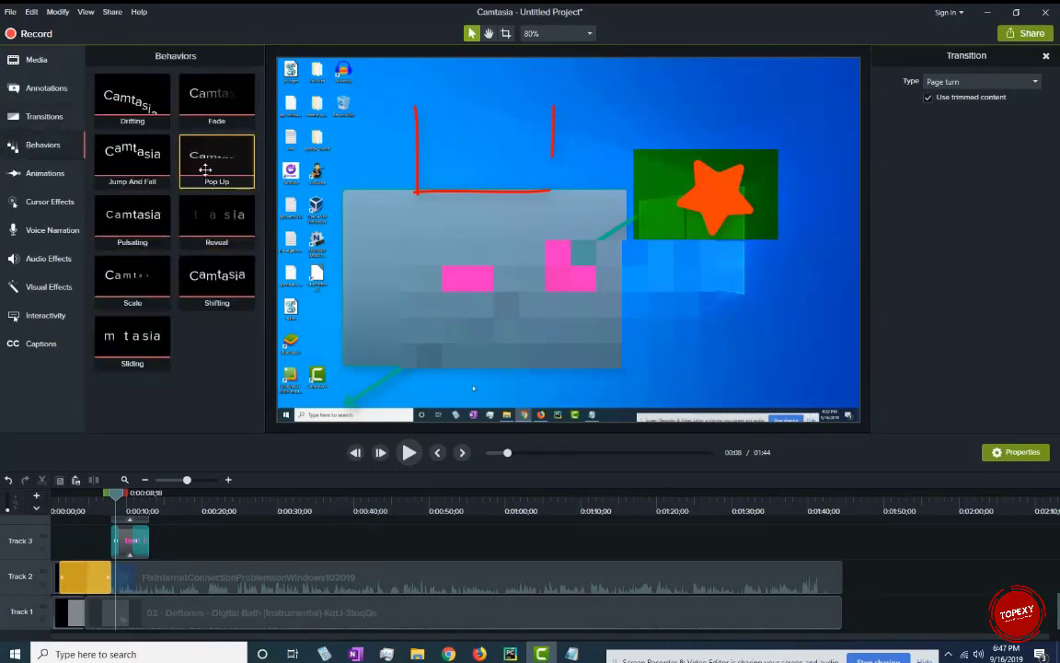
pyautogui.moveTo(116, 145); pyautogui.dragTo(732, 205)
pyautogui.click(410, 452)
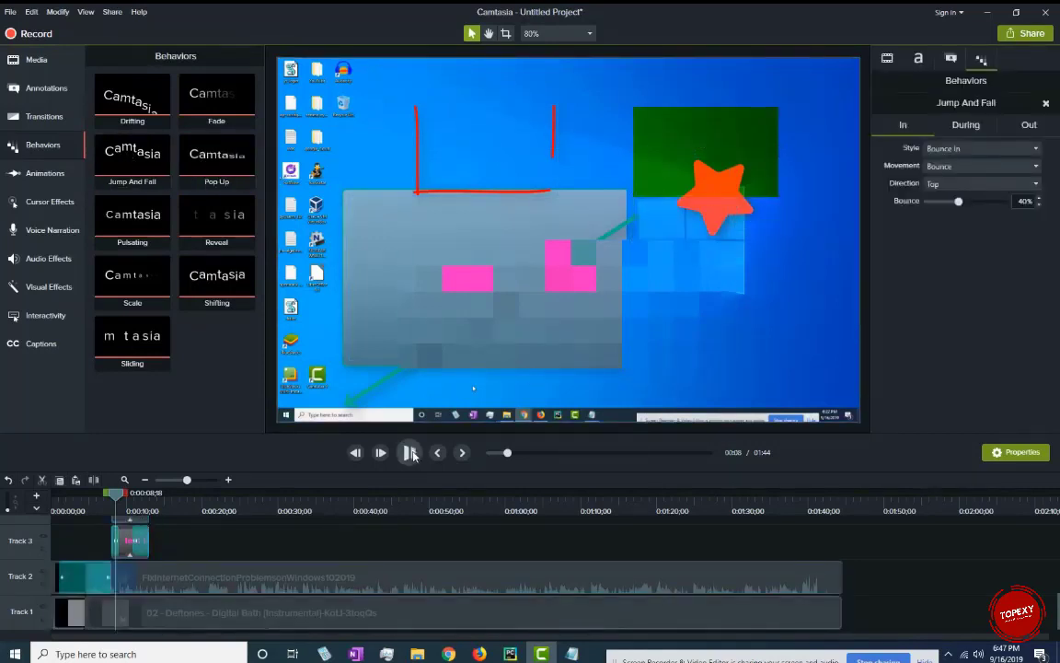
pyautogui.click(410, 453)
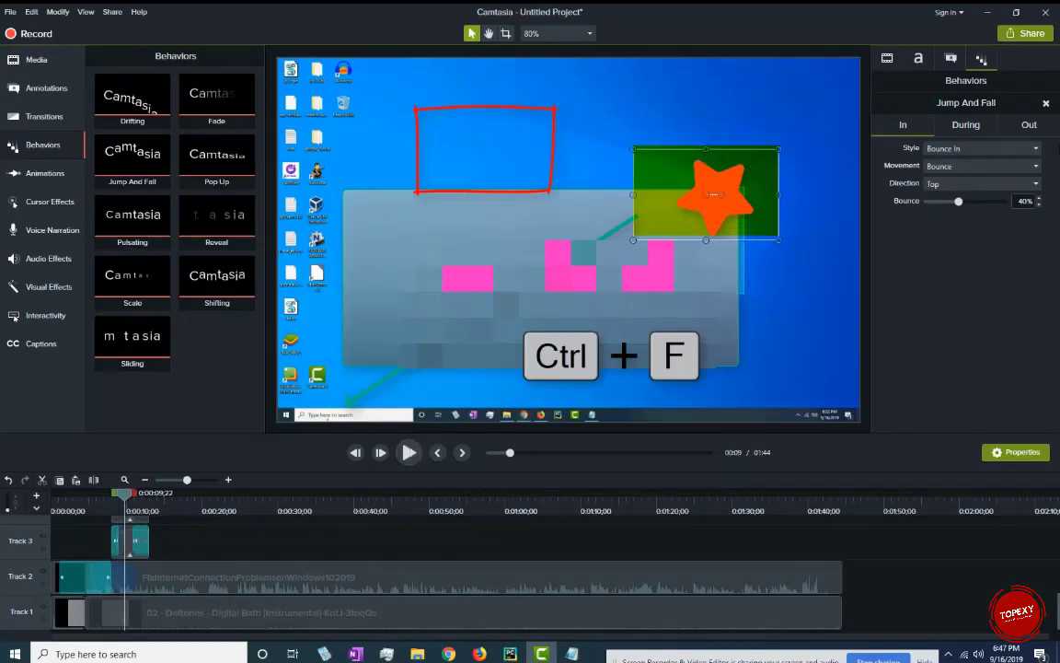
pyautogui.click(980, 148)
pyautogui.click(979, 161)
# - Add a Zoom-n-Pan animation at the playhead that zooms to about 178% on the lower left area of the video
pyautogui.click(42, 173)
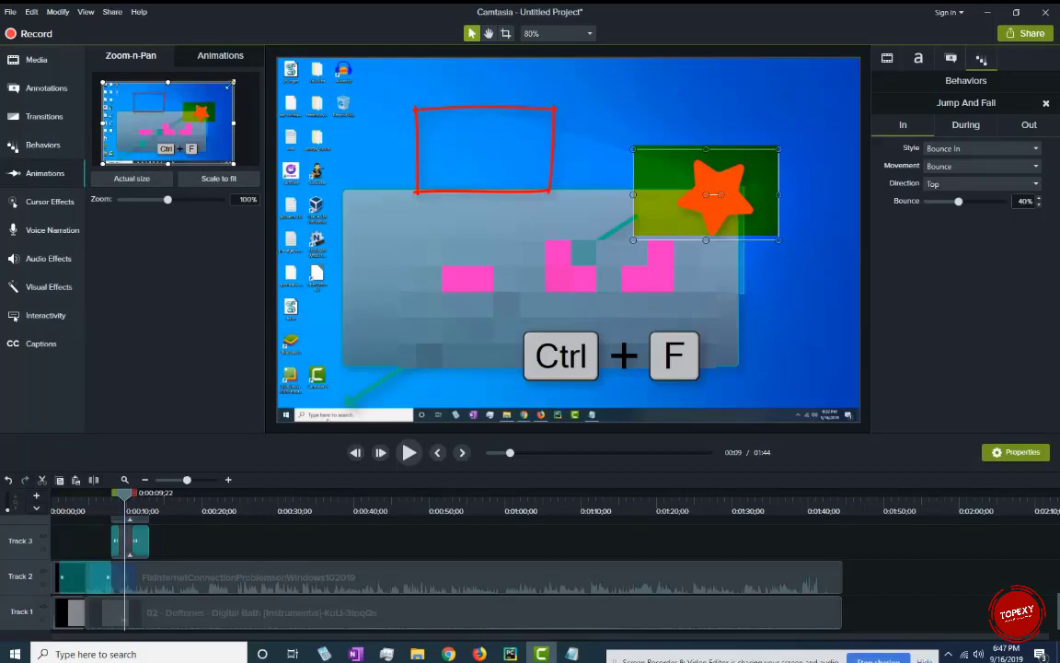
pyautogui.moveTo(233, 82); pyautogui.dragTo(177, 118)
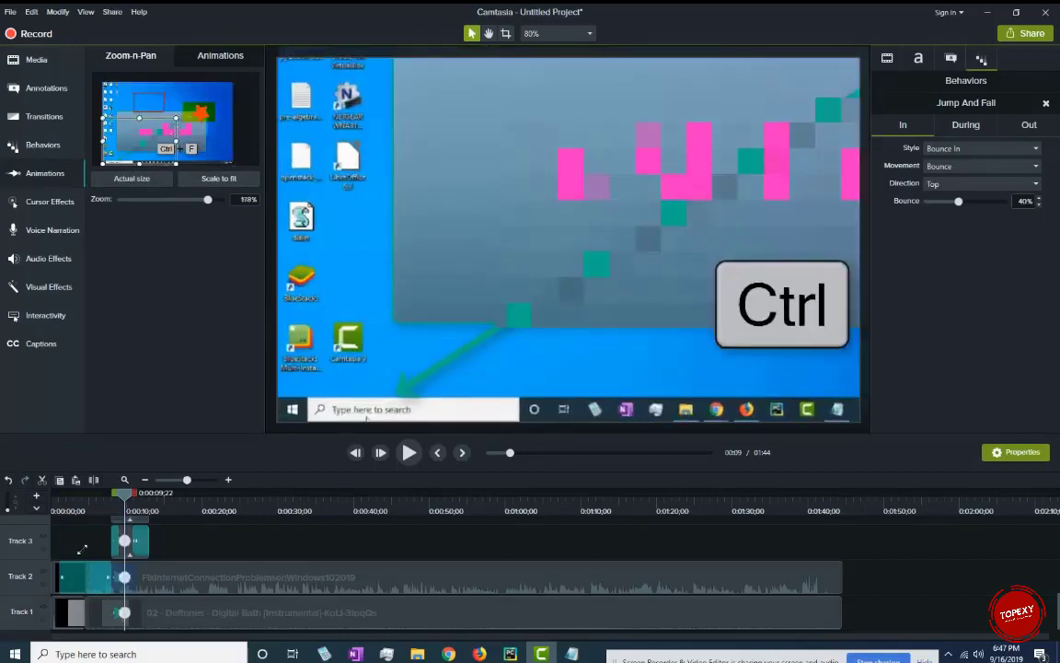
# - Play the timeline from about 6 seconds to preview the zoom animation, and pause just after it
pyautogui.click(103, 509)
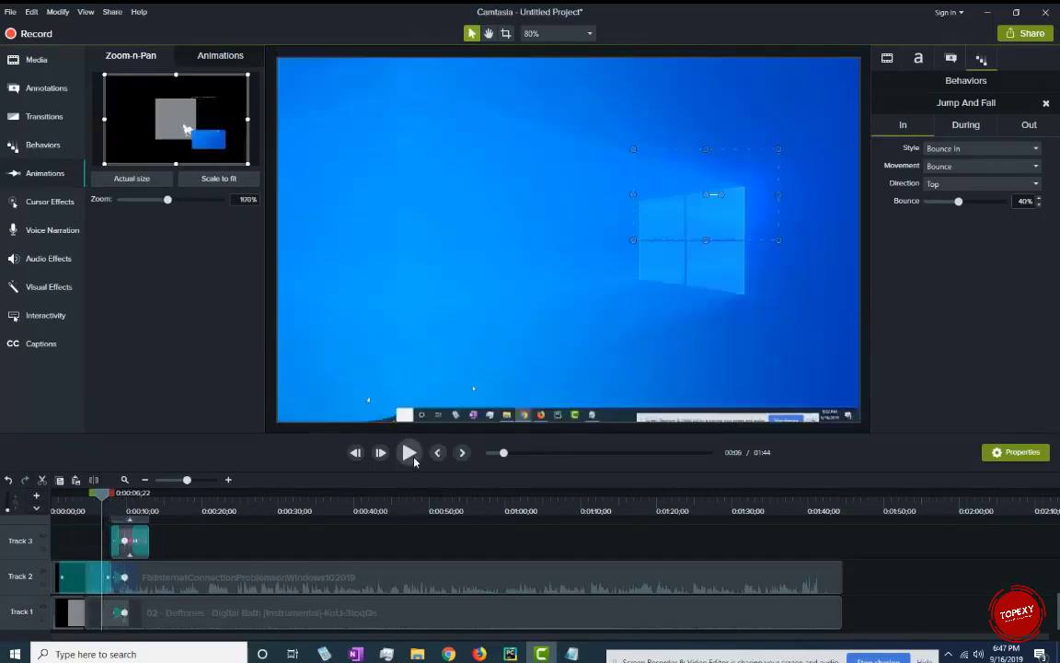
pyautogui.click(411, 455)
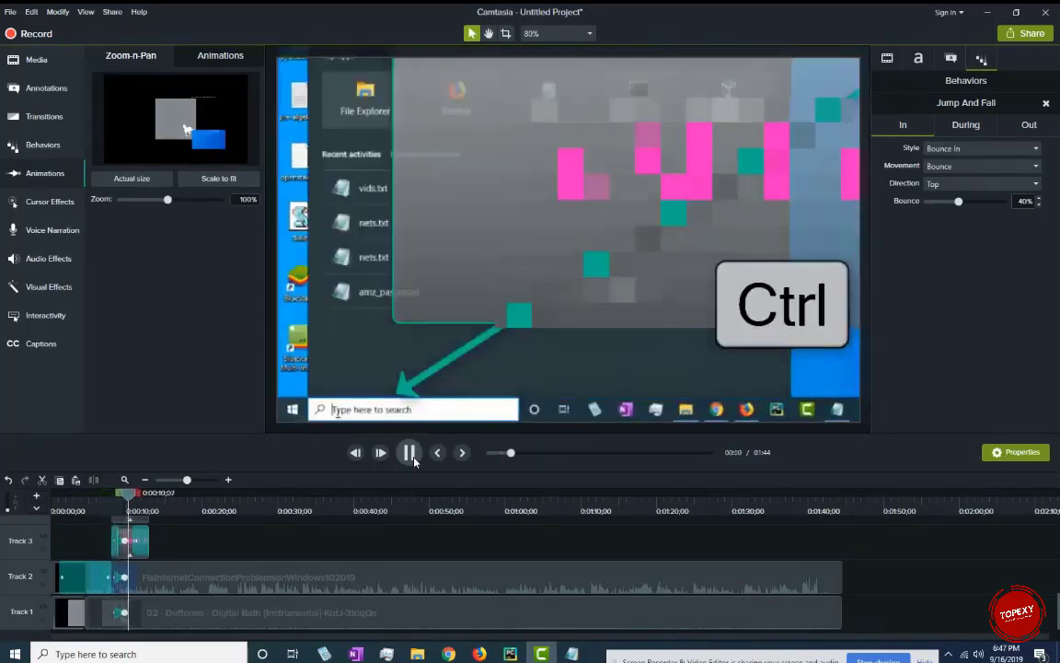
pyautogui.click(410, 451)
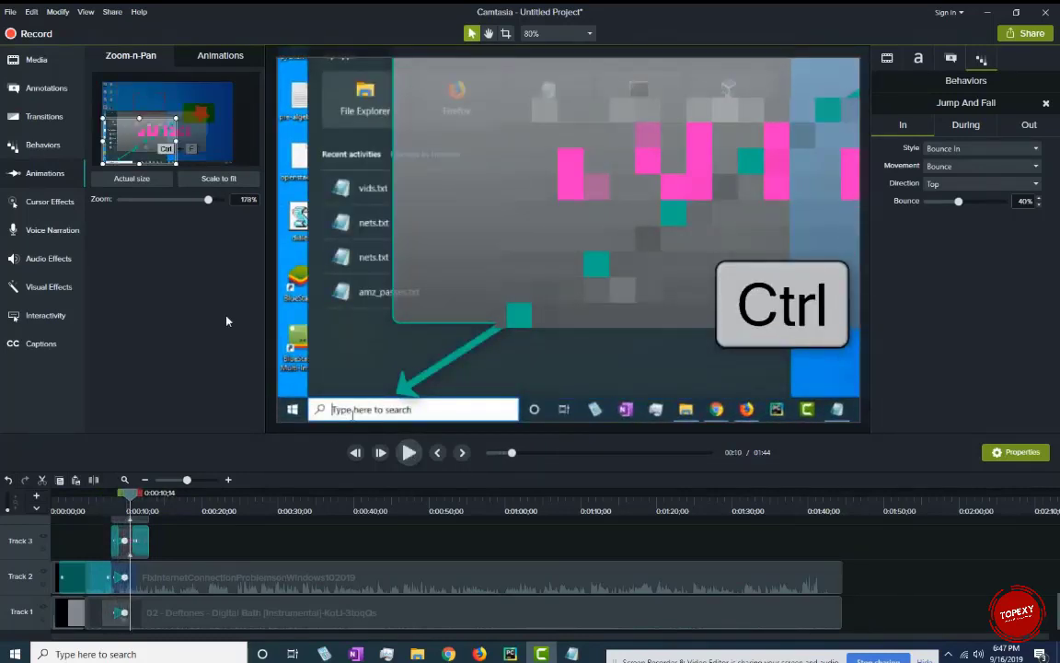
# - At about 11 seconds, pan the zoom frame over to the star, and scale the view back out to fit the whole canvas
pyautogui.click(410, 452)
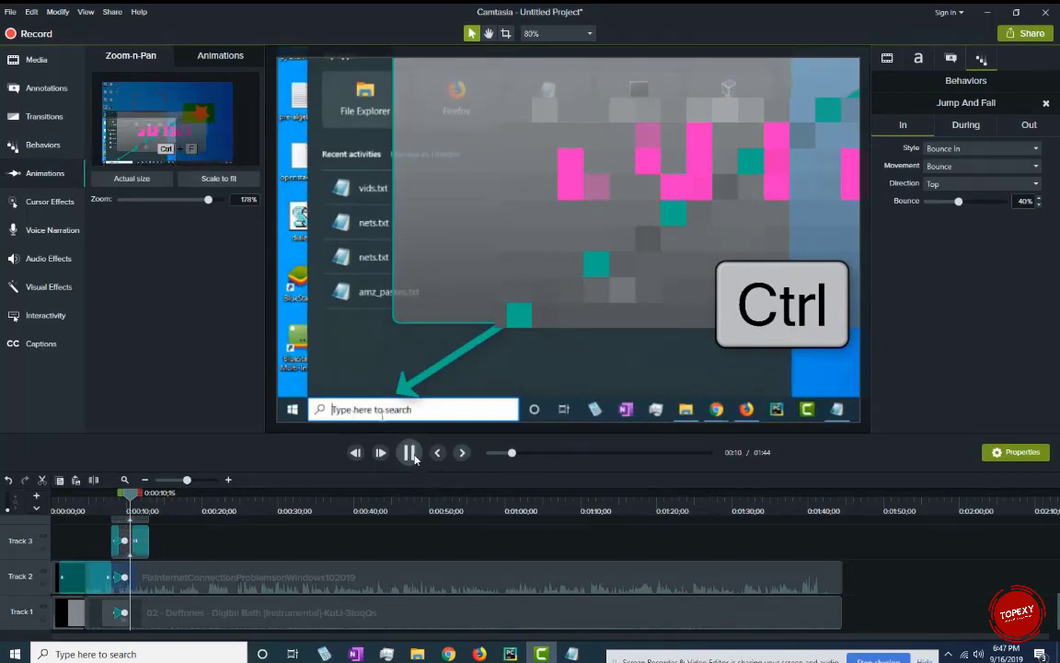
pyautogui.click(410, 452)
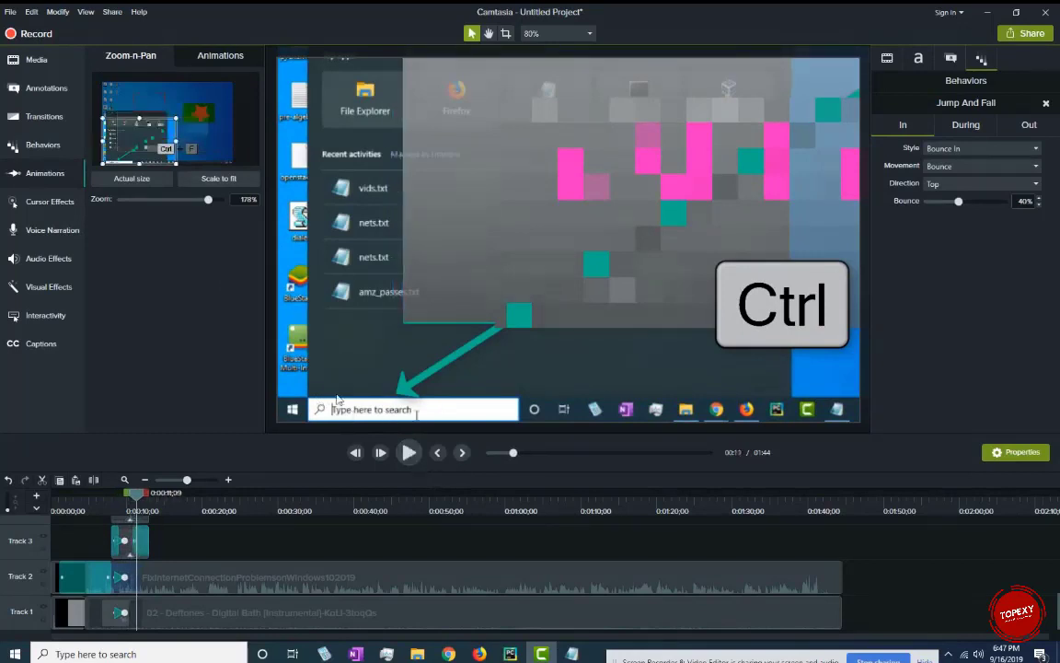
pyautogui.moveTo(126, 118); pyautogui.dragTo(197, 111)
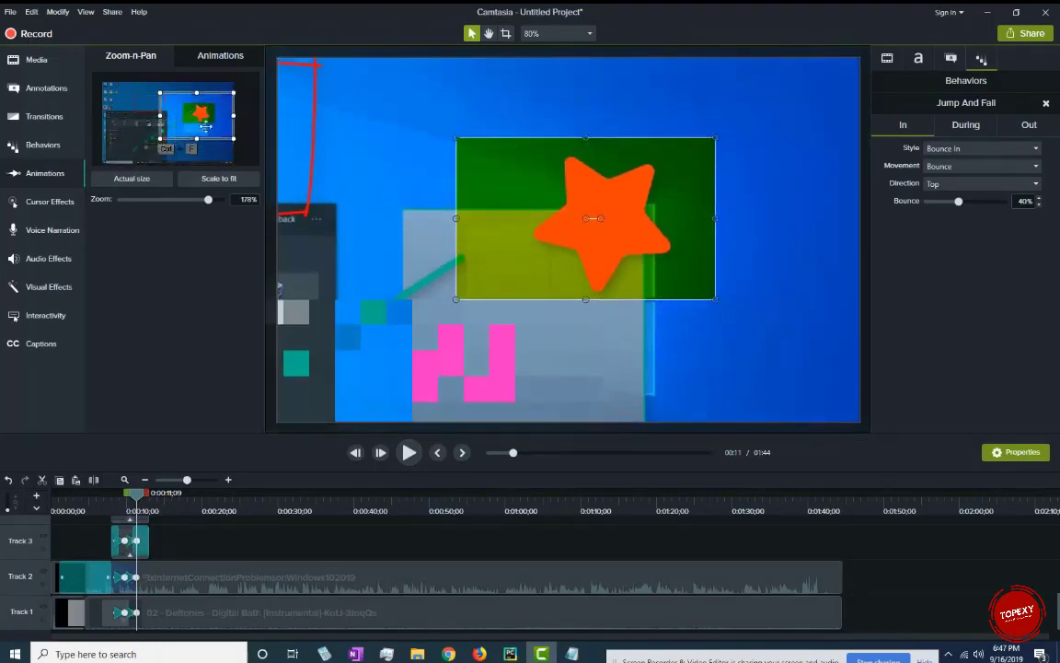
pyautogui.click(214, 180)
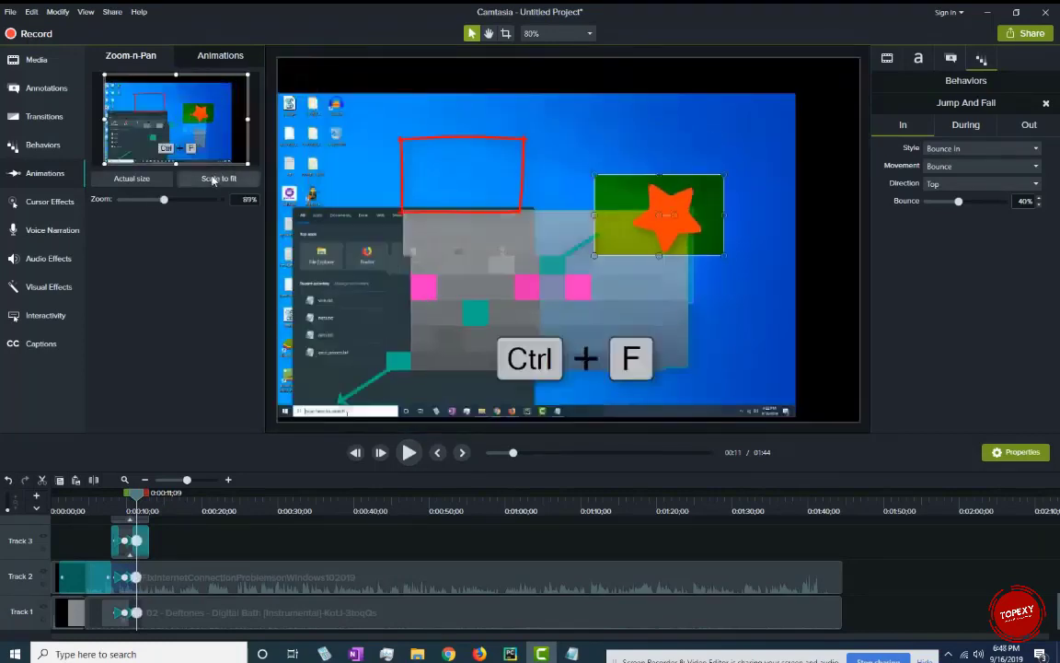
# - Look through the available cursor effects, voice narration options, audio effects and visual effects
pyautogui.click(62, 210)
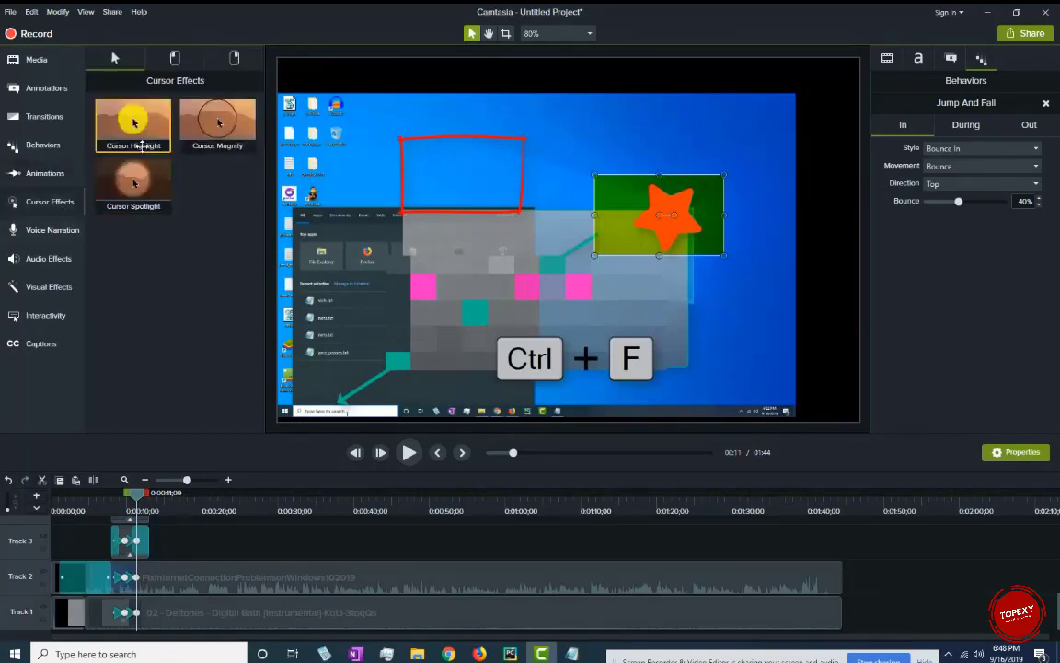
pyautogui.click(52, 240)
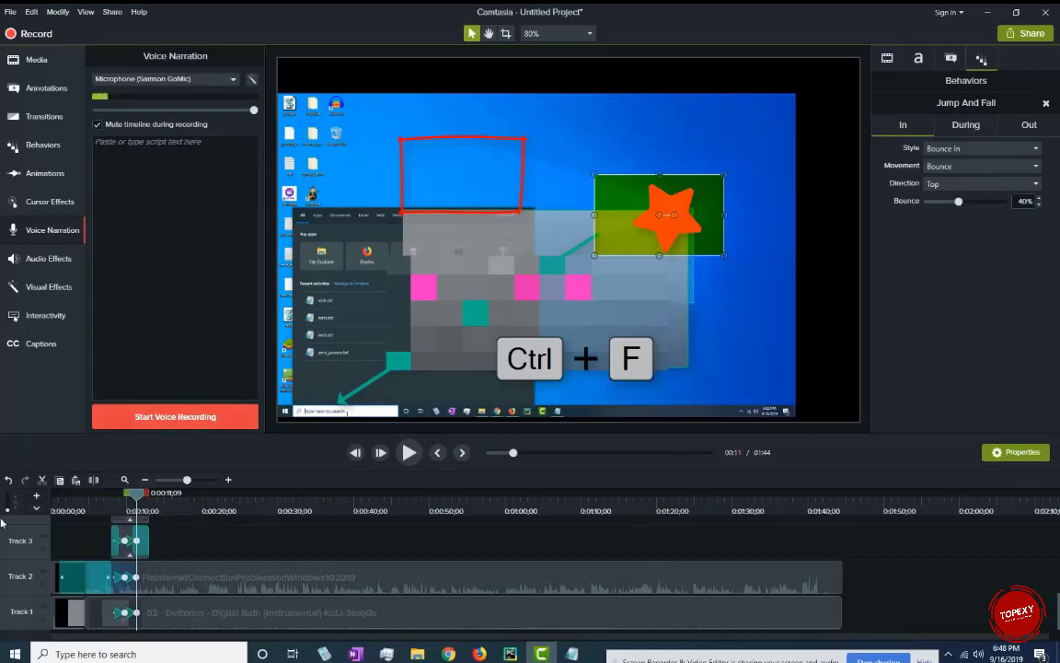
pyautogui.click(52, 260)
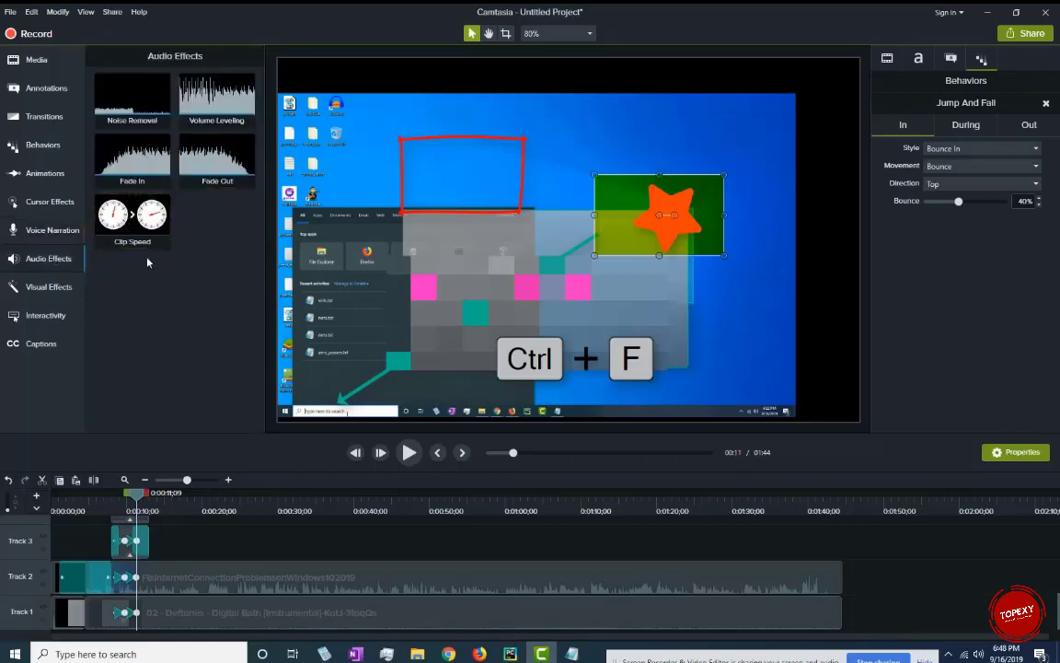
pyautogui.click(57, 287)
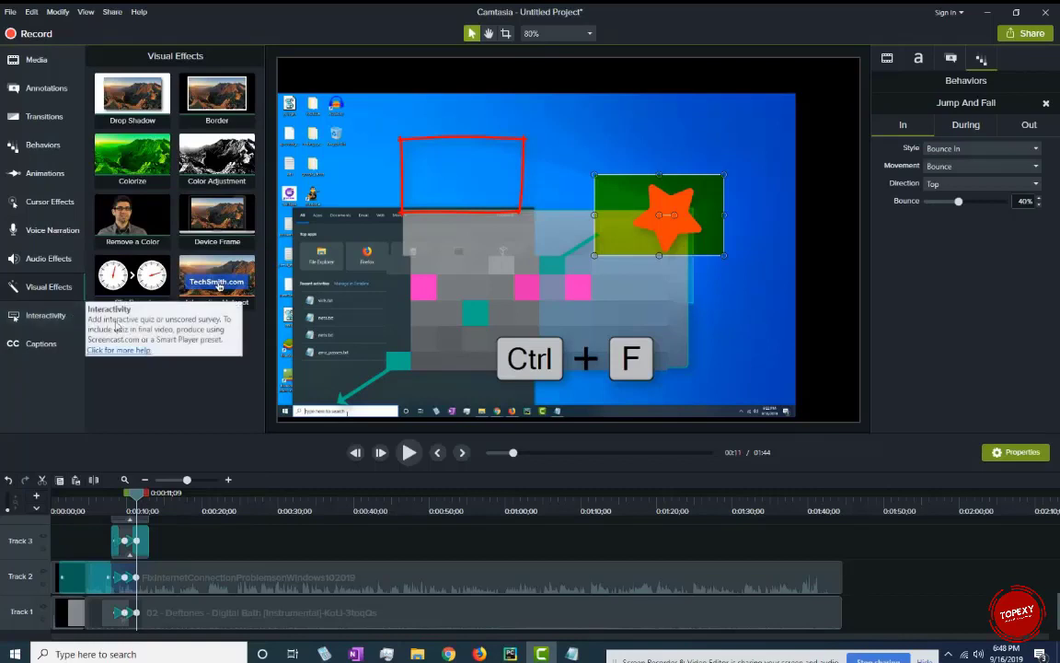
# - Split the Track 2 video clip at 0:00:25;12 and at 0:00:42;22 to isolate a middle segment
pyautogui.click(243, 511)
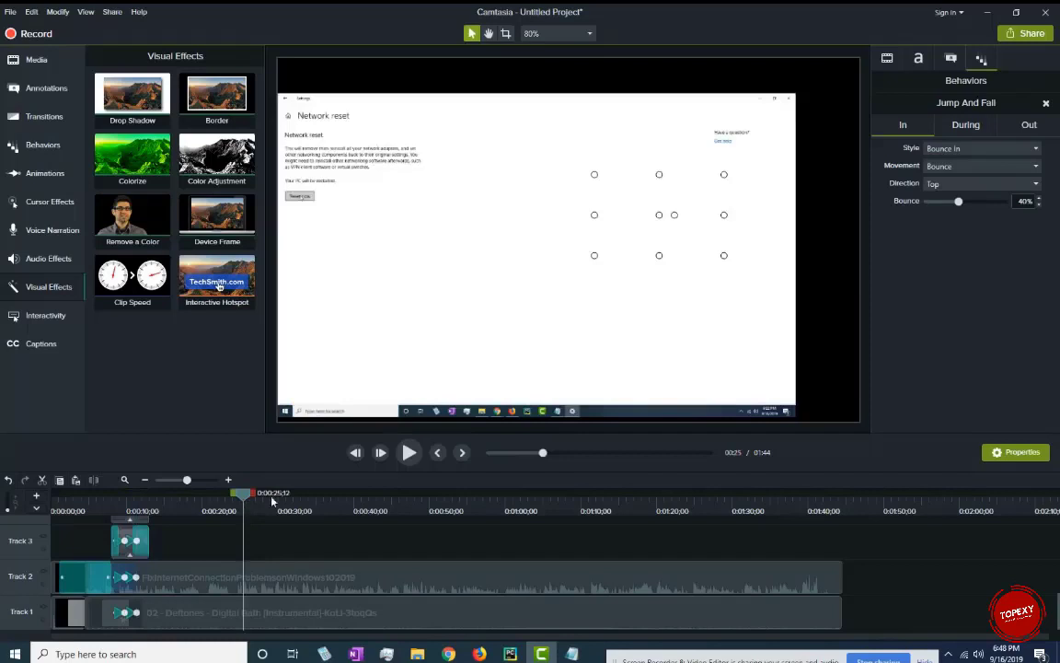
pyautogui.click(240, 614)
pyautogui.click(246, 578)
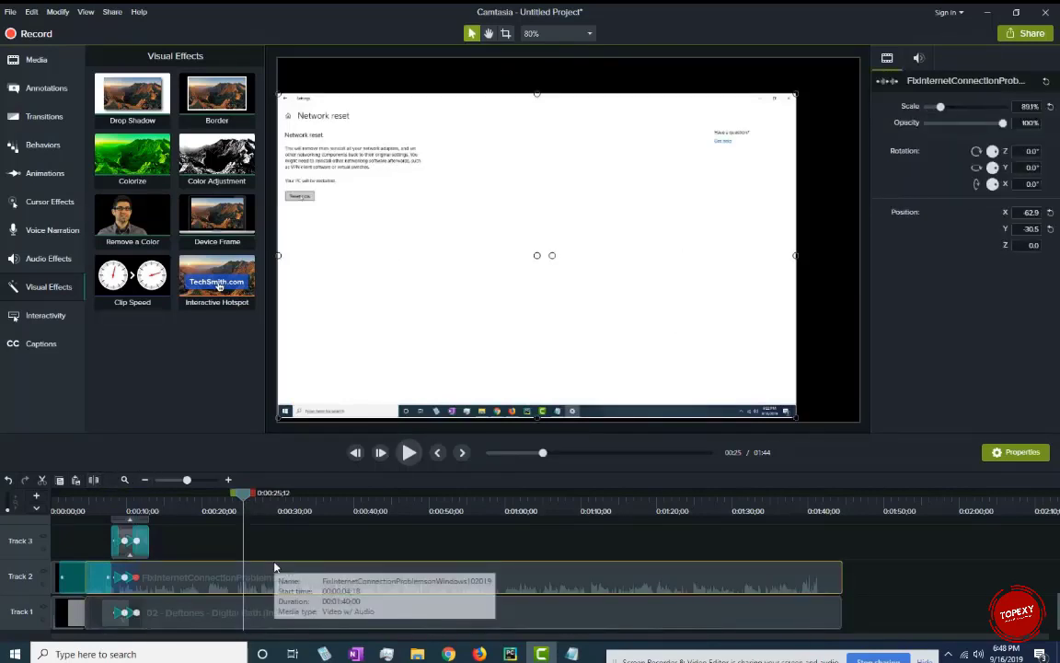
pyautogui.press('s')
pyautogui.click(374, 507)
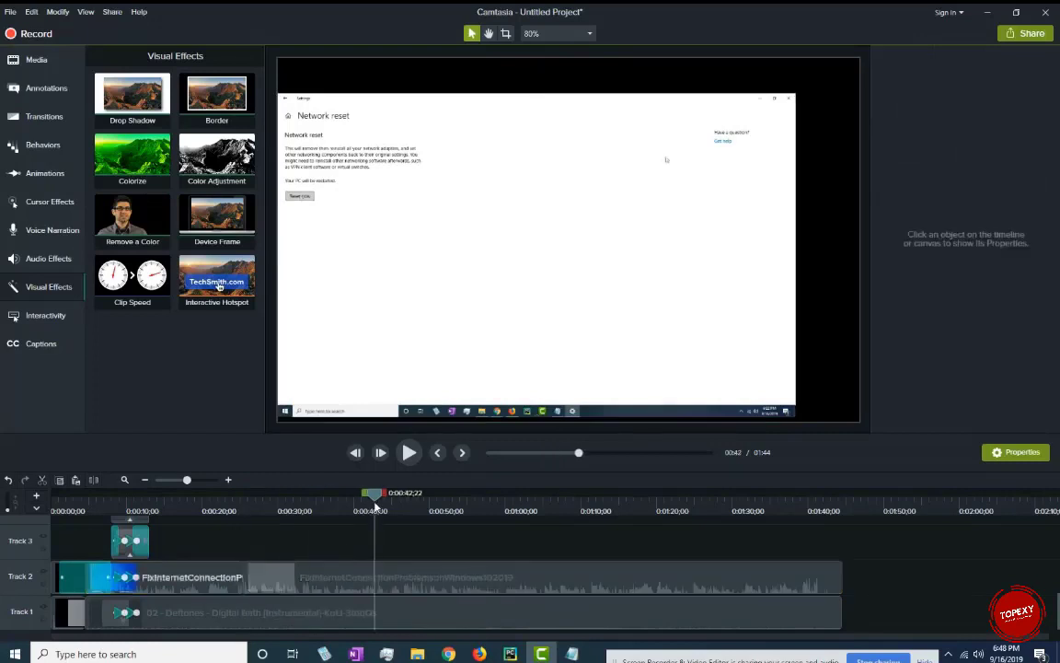
pyautogui.click(385, 573)
pyautogui.press('s')
# - Separate the audio from the video of the middle segment on Track 2
pyautogui.click(313, 575)
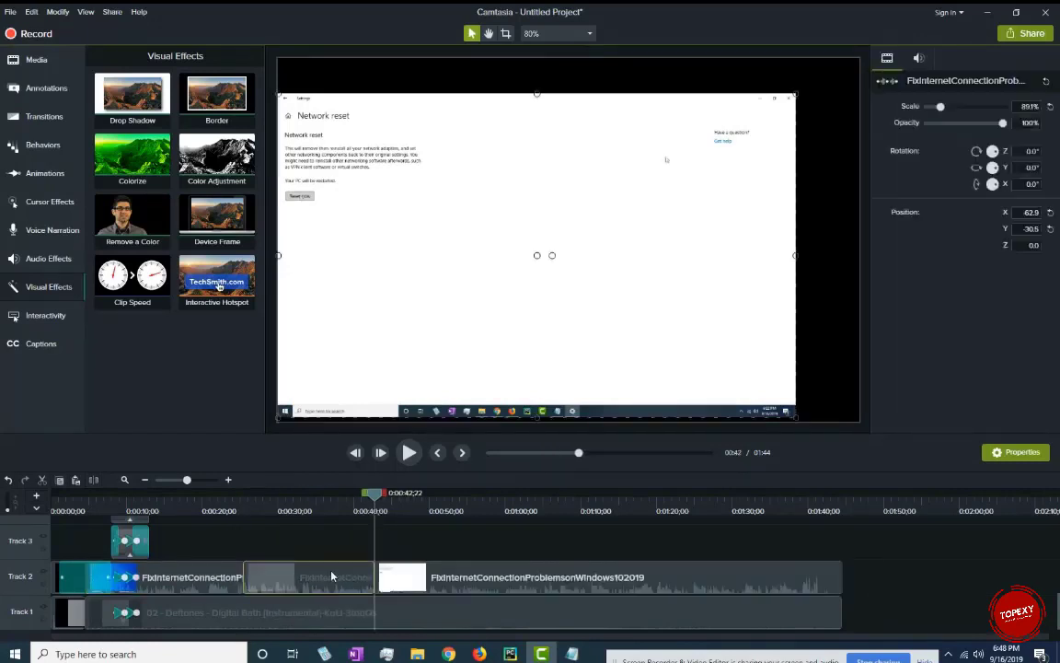
pyautogui.click(329, 502)
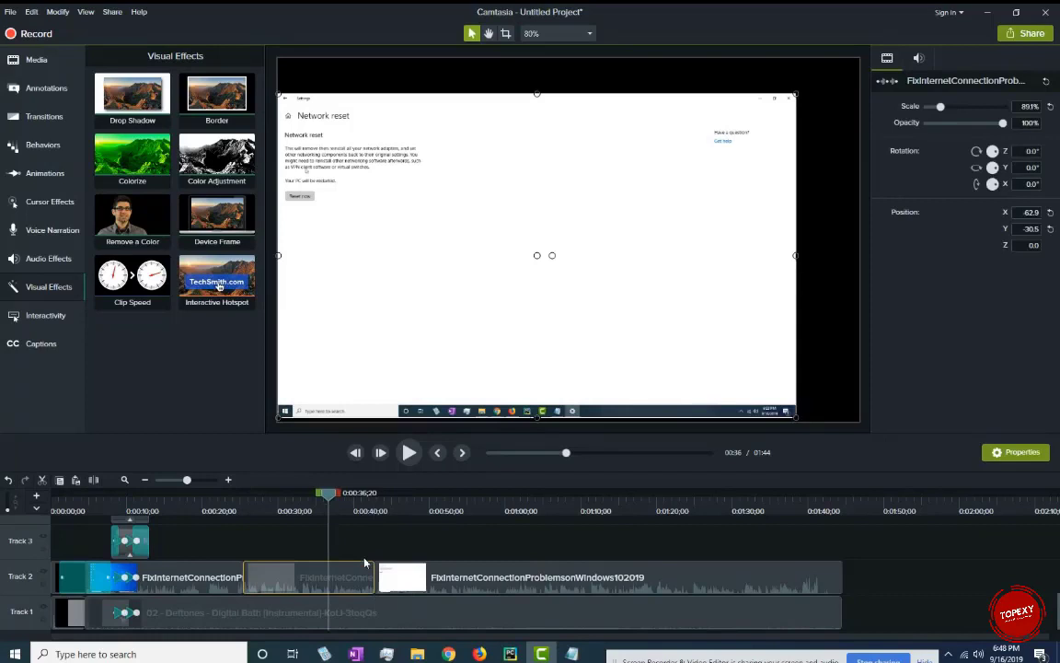
pyautogui.rightClick(305, 581)
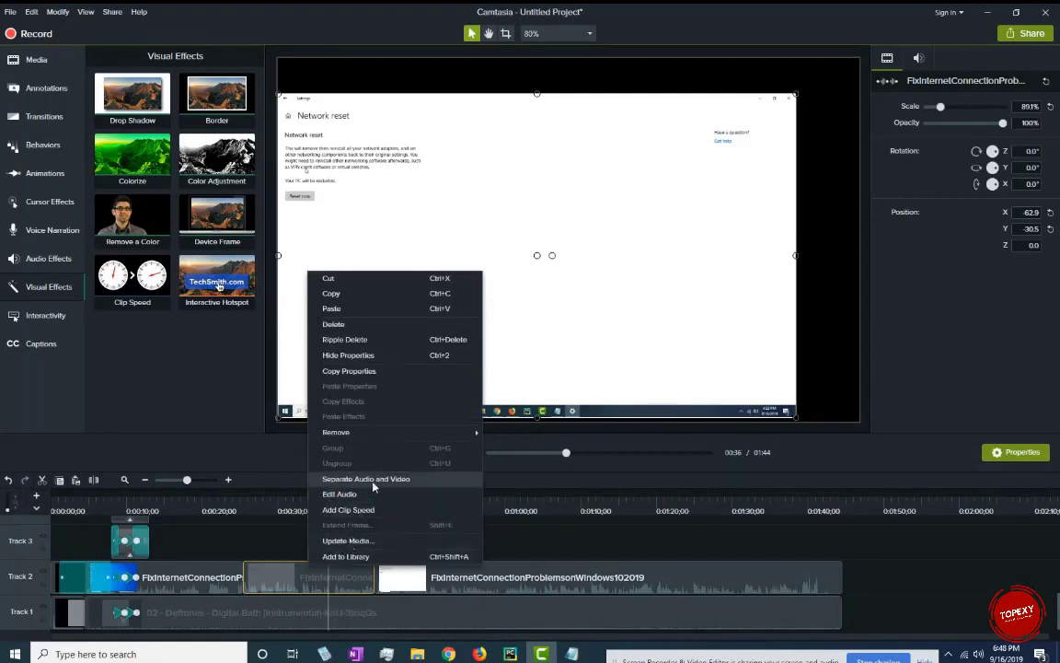
pyautogui.click(373, 480)
# - Delete the separated audio clip of the middle segment from Track 3
pyautogui.click(317, 541)
pyautogui.rightClick(316, 541)
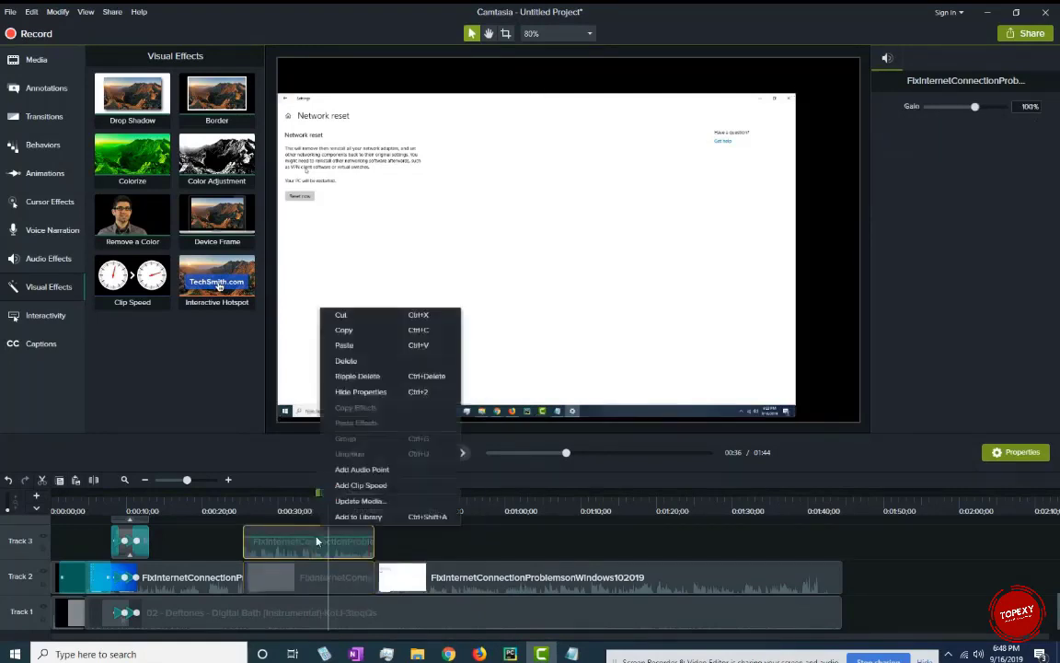
pyautogui.press('Escape')
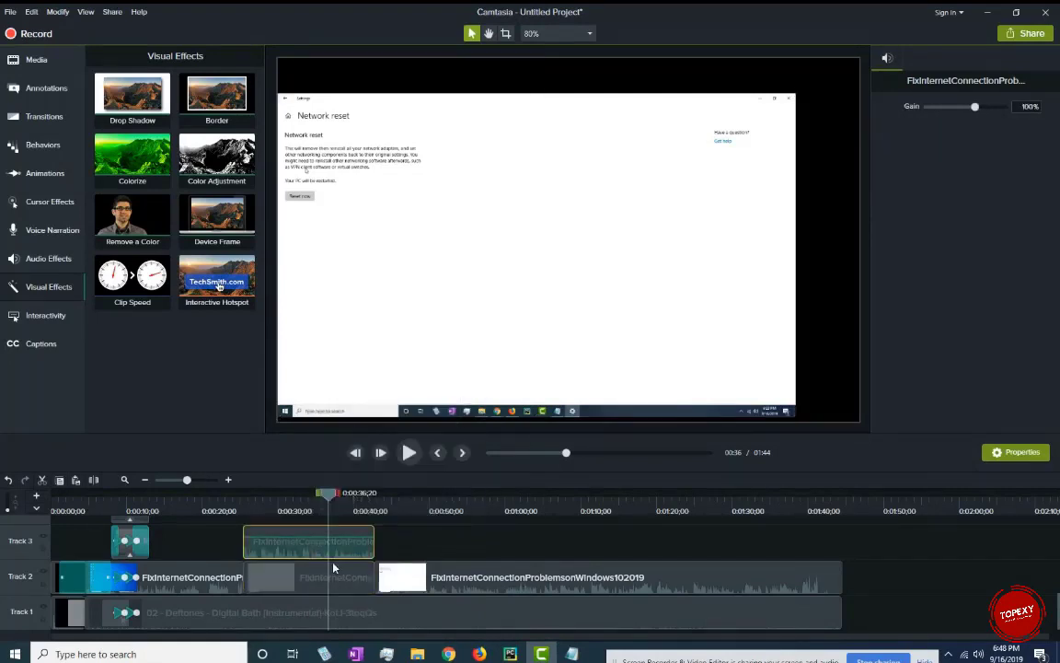
pyautogui.rightClick(313, 571)
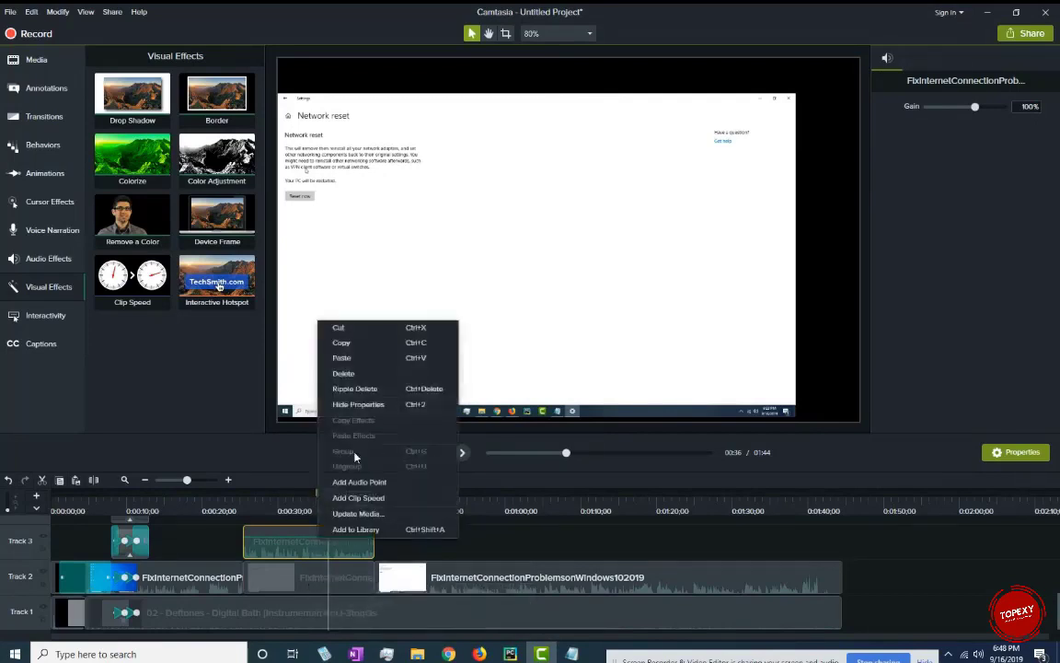
pyautogui.rightClick(301, 572)
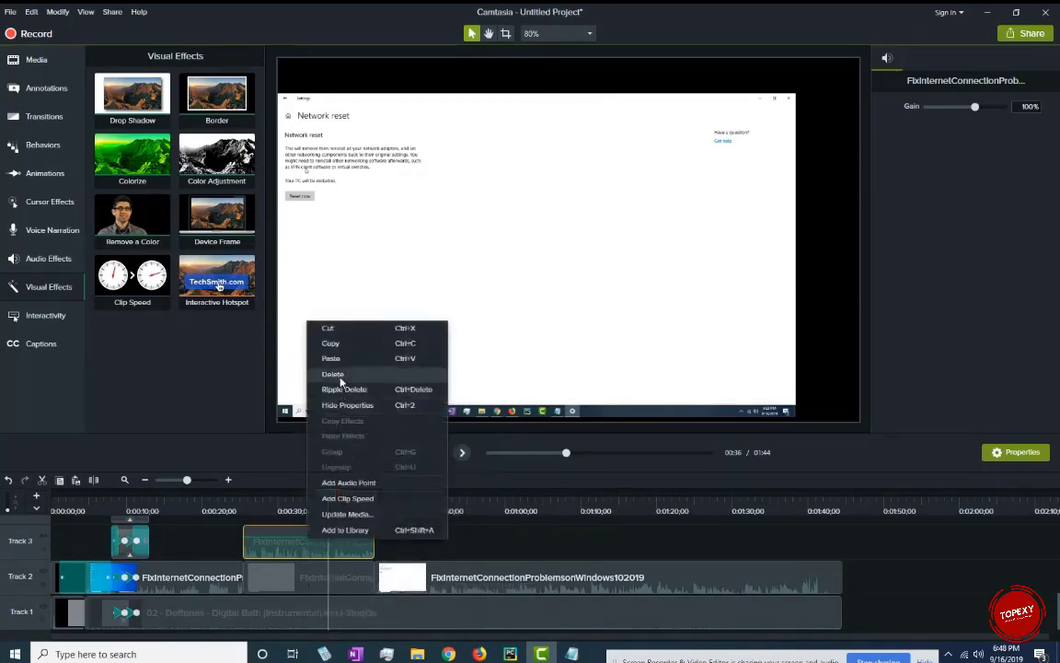
pyautogui.click(333, 374)
# - Apply the Clip Speed effect to the middle segment on Track 2 and set its speed to 21x
pyautogui.click(317, 585)
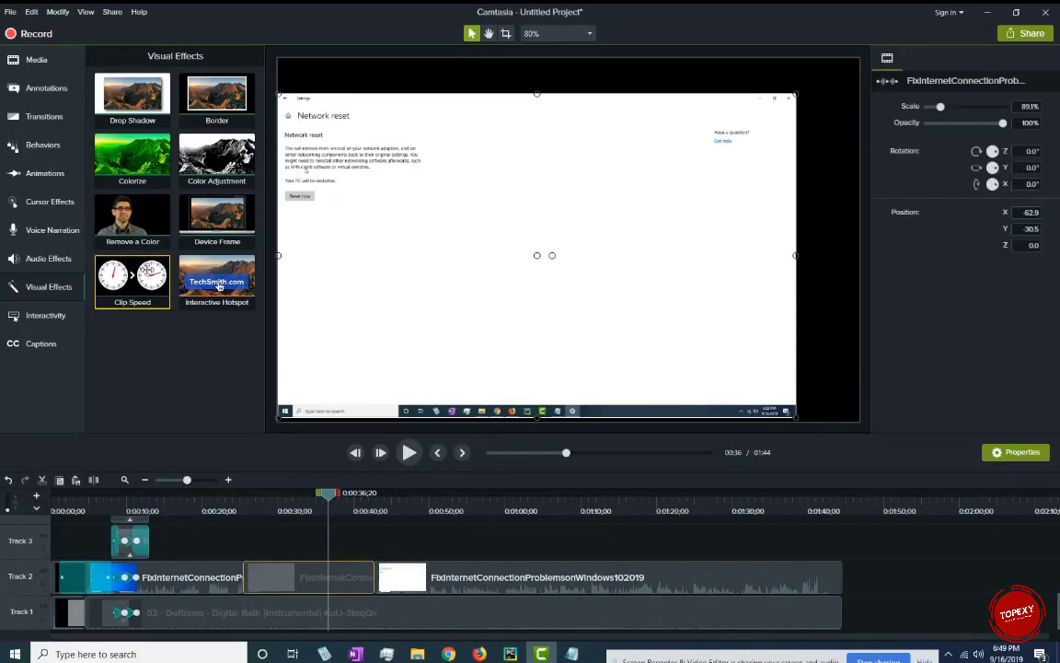
pyautogui.moveTo(133, 280); pyautogui.dragTo(308, 578)
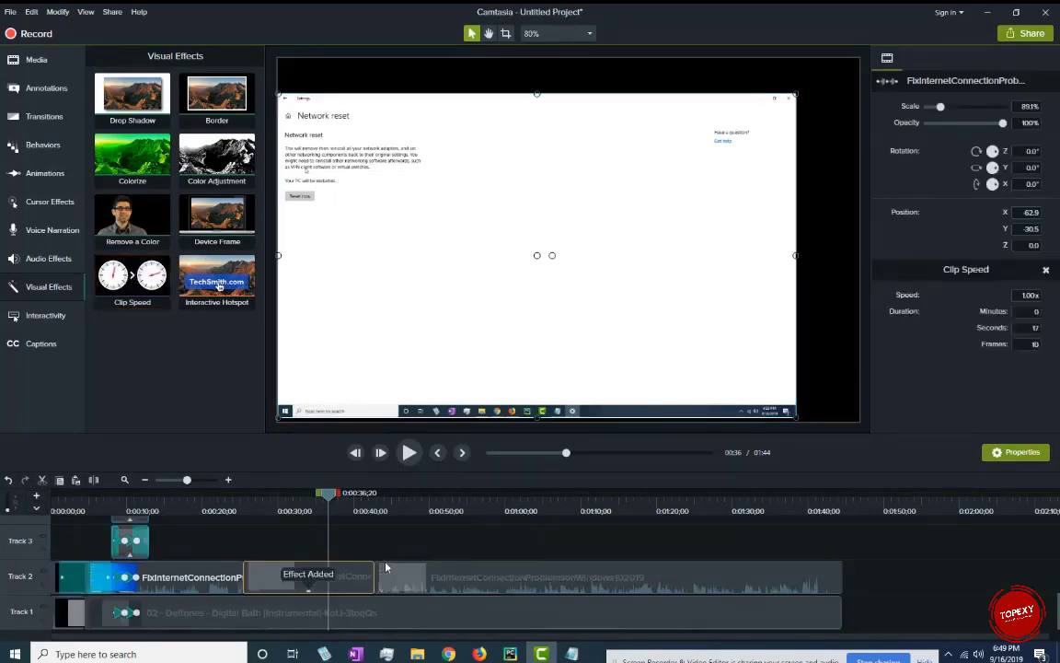
pyautogui.click(1027, 294)
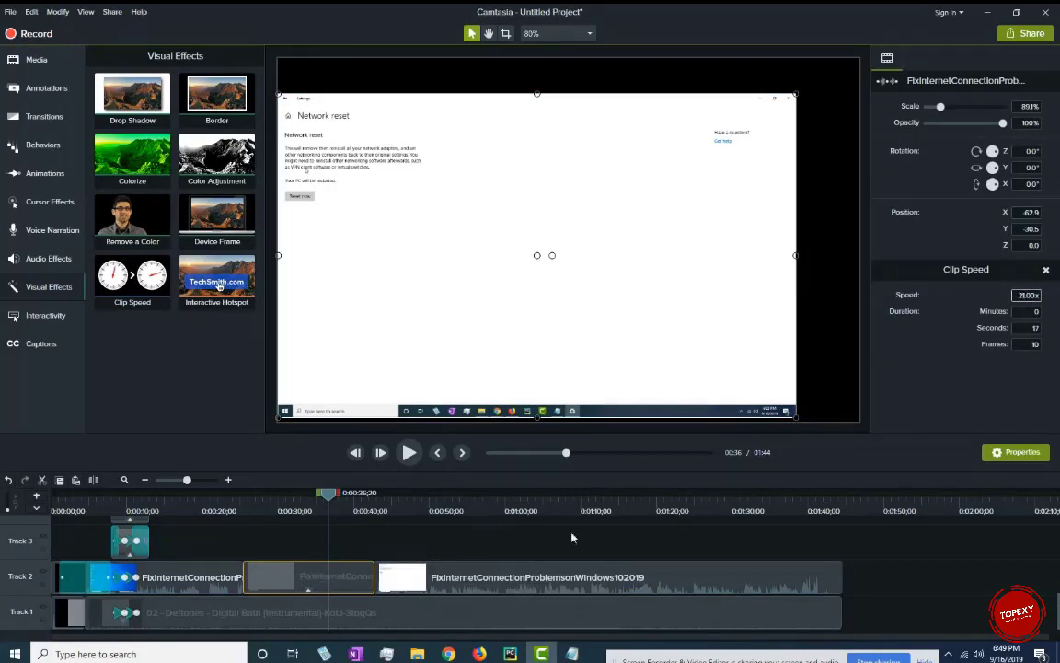
pyautogui.press('Return')
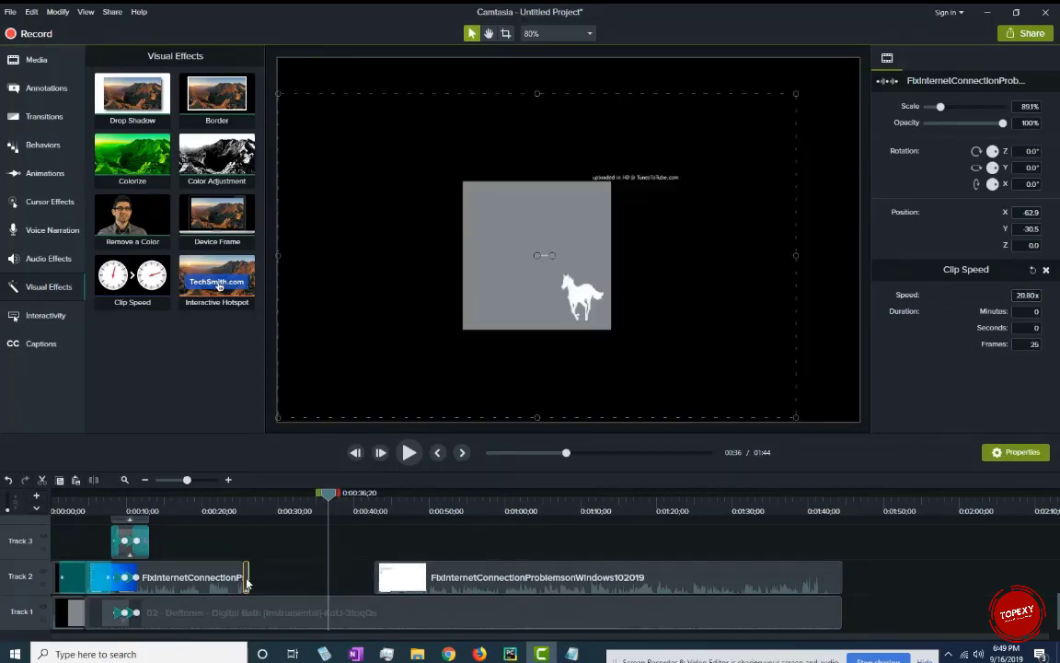
# - Move the last Track 2 segment up against the sped-up segment and play back across the join
pyautogui.moveTo(485, 582); pyautogui.dragTo(265, 587)
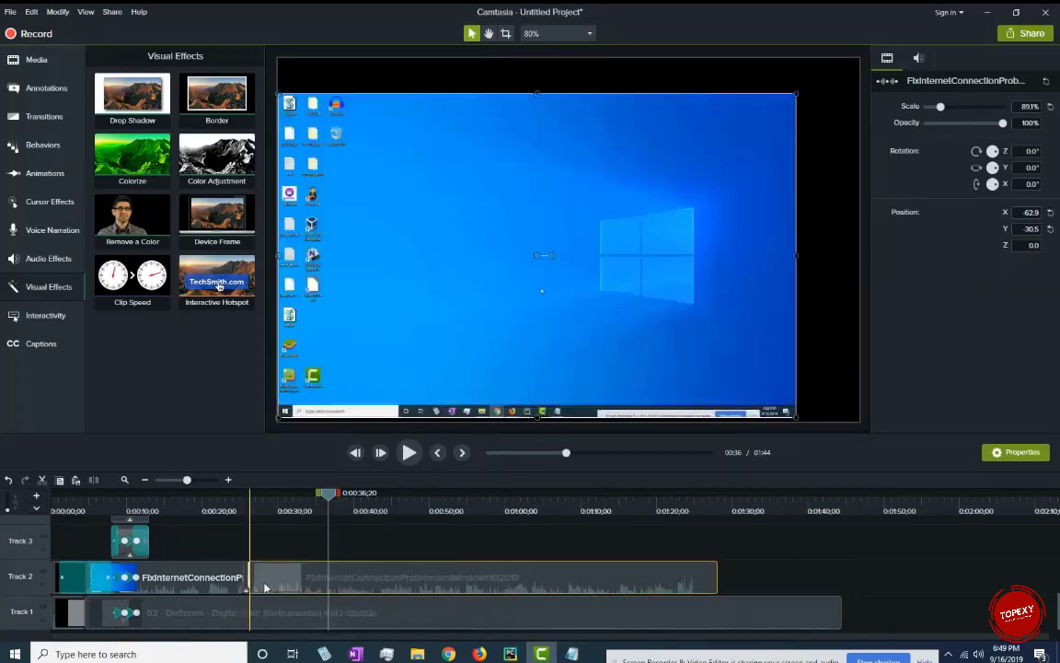
pyautogui.click(239, 504)
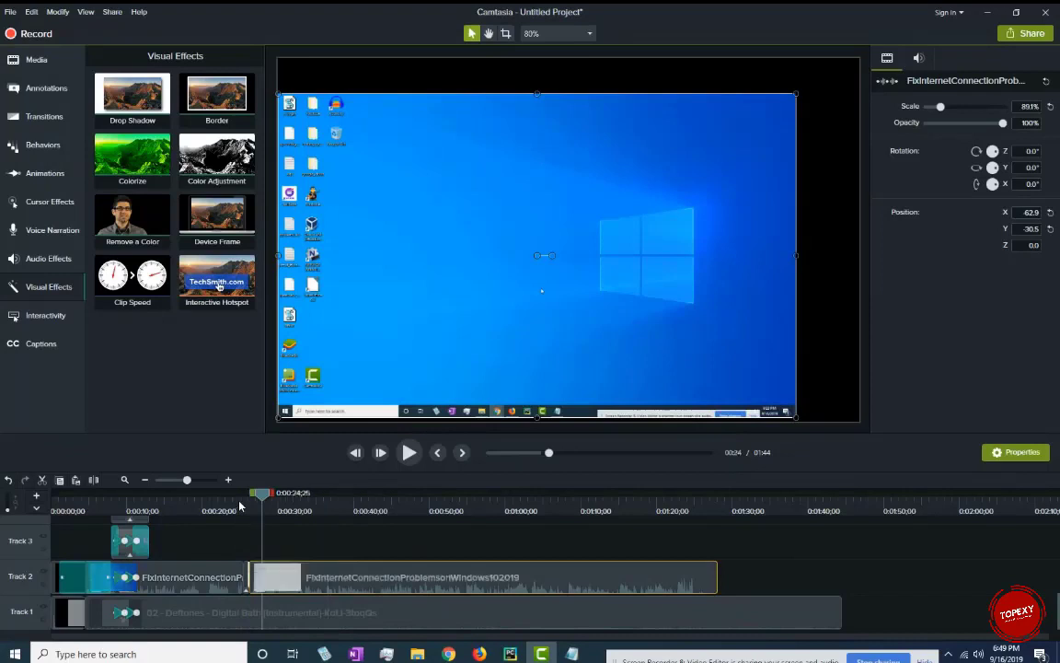
pyautogui.click(410, 453)
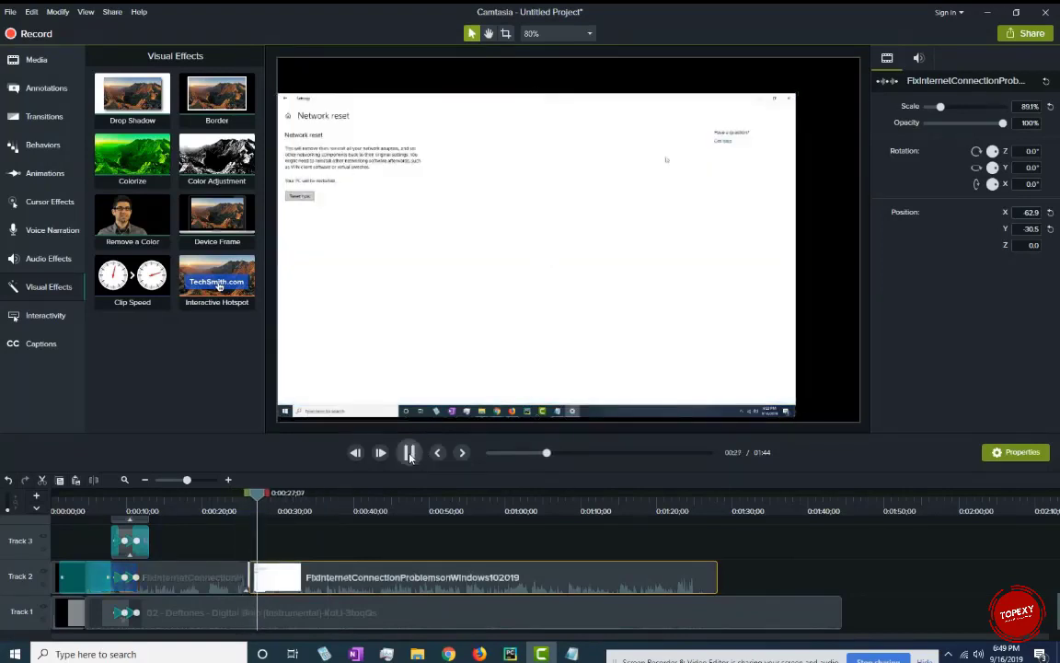
# - Look at the interactivity and annotation options, and undo the last segment's move and the middle segment's speed change
pyautogui.click(241, 576)
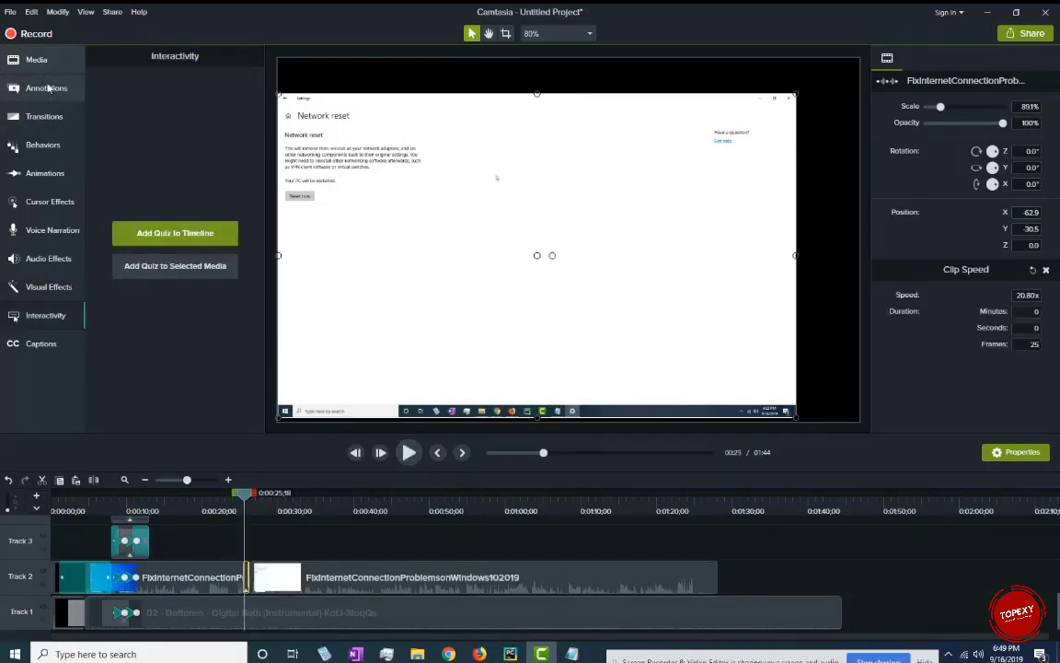
pyautogui.click(51, 89)
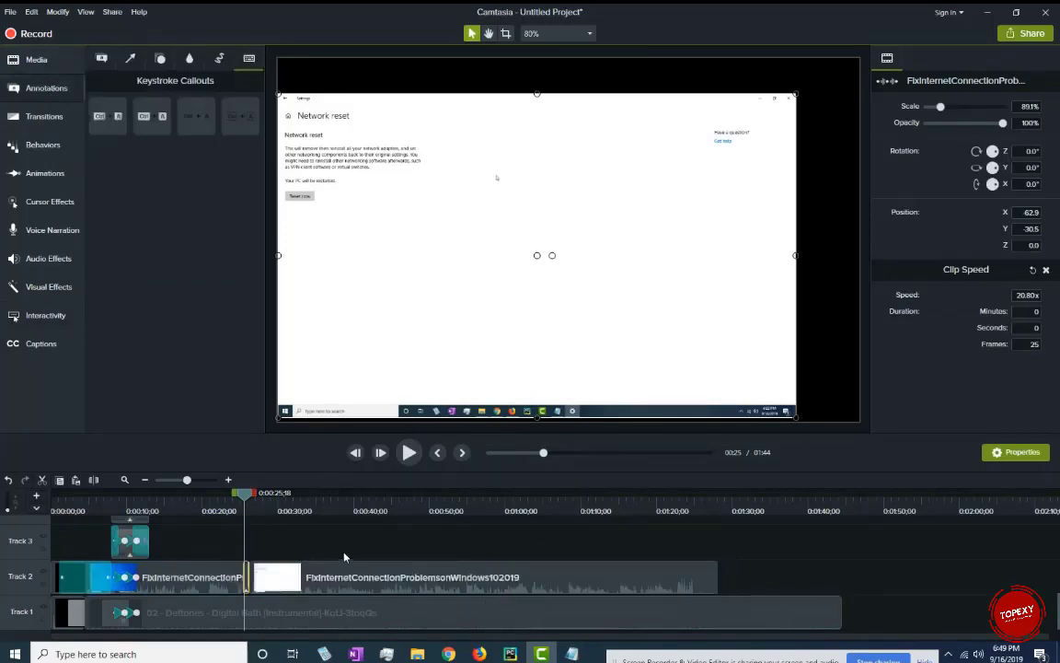
pyautogui.hotkey('ctrl', 'v')
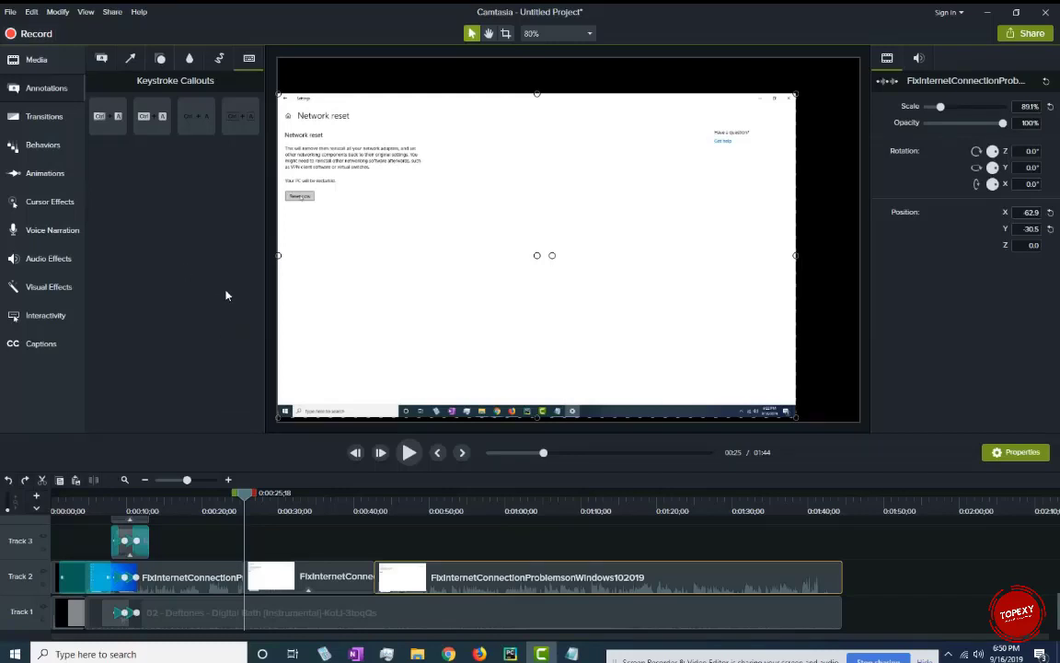
# - Save the project as a Camtasia Project named windows10_internet_fix in the Camtasia videos folder
pyautogui.hotkey('ctrl', 's')
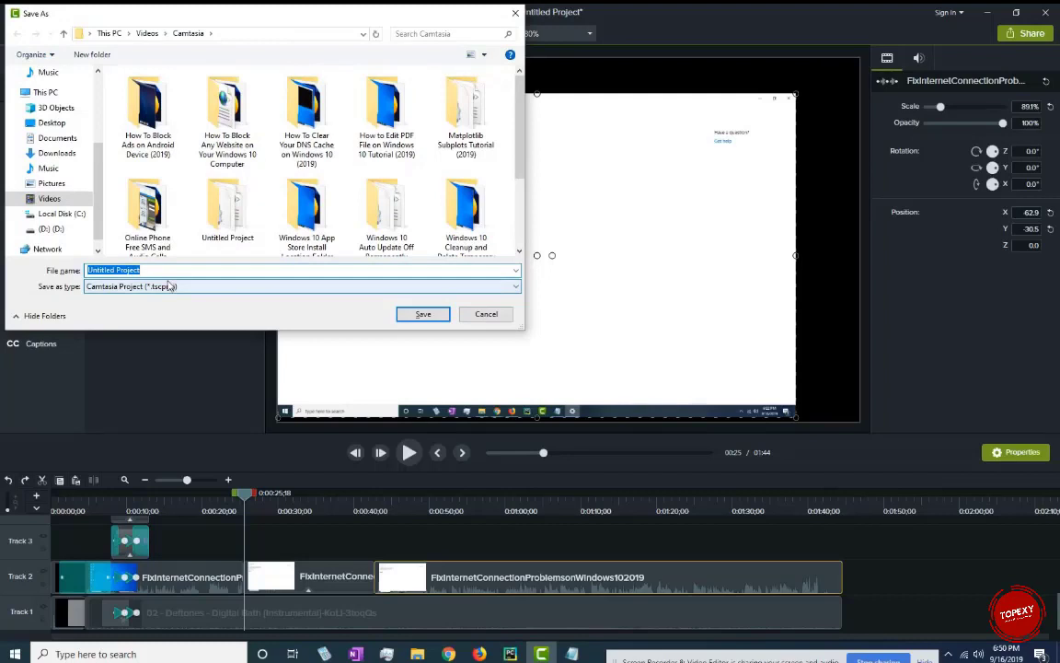
pyautogui.write('test_video')
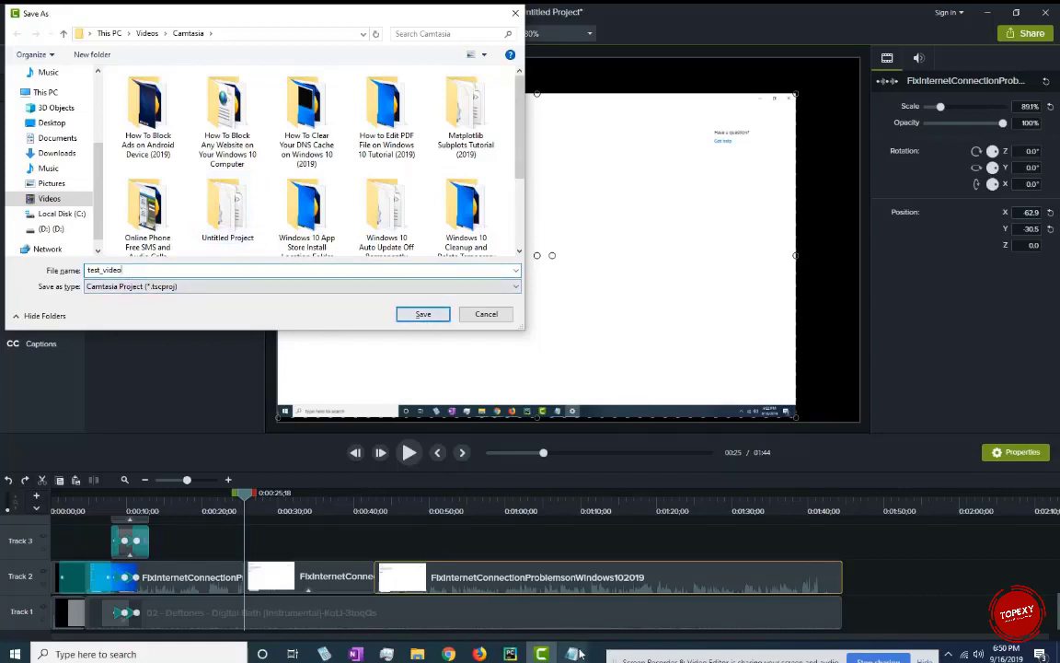
pyautogui.hotkey('ctrl', 'a')
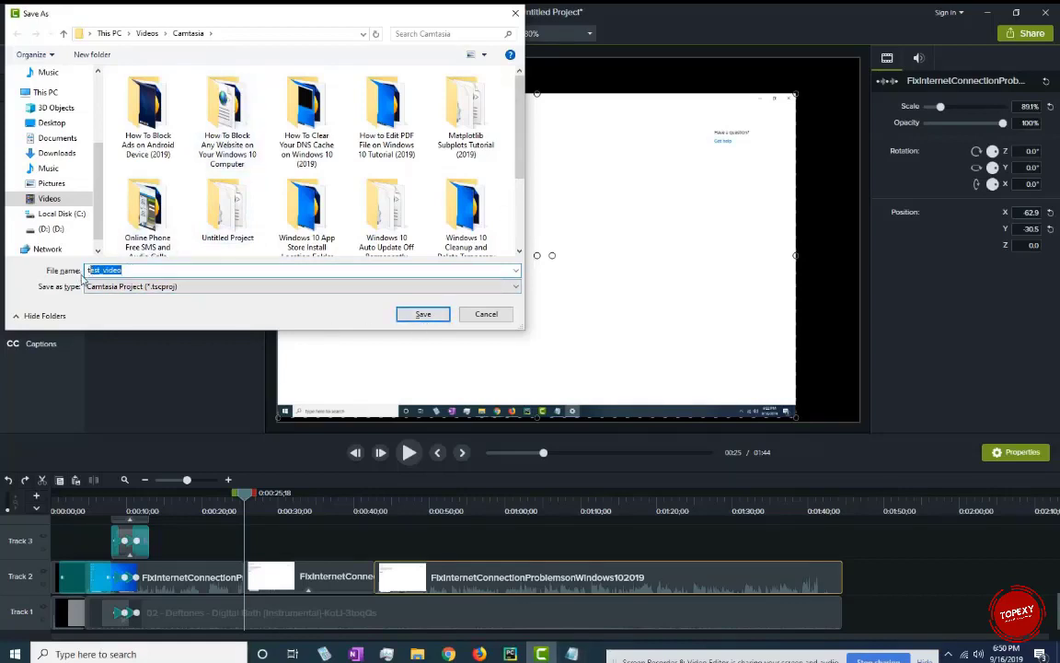
pyautogui.press('BackSpace')
pyautogui.write('windo')
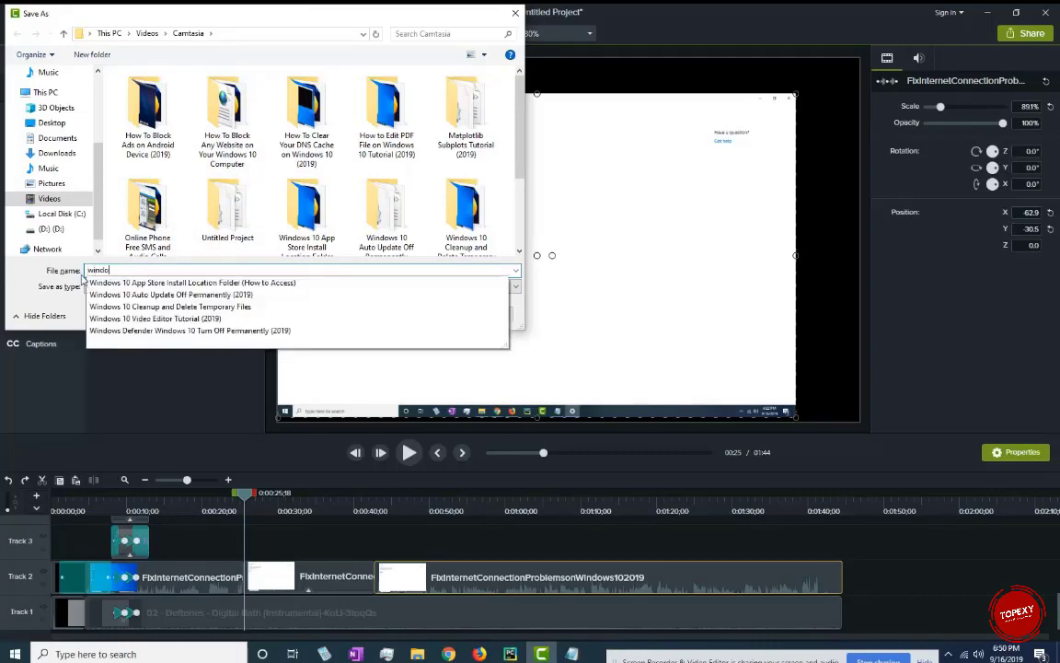
pyautogui.write('ws10_internet_fix')
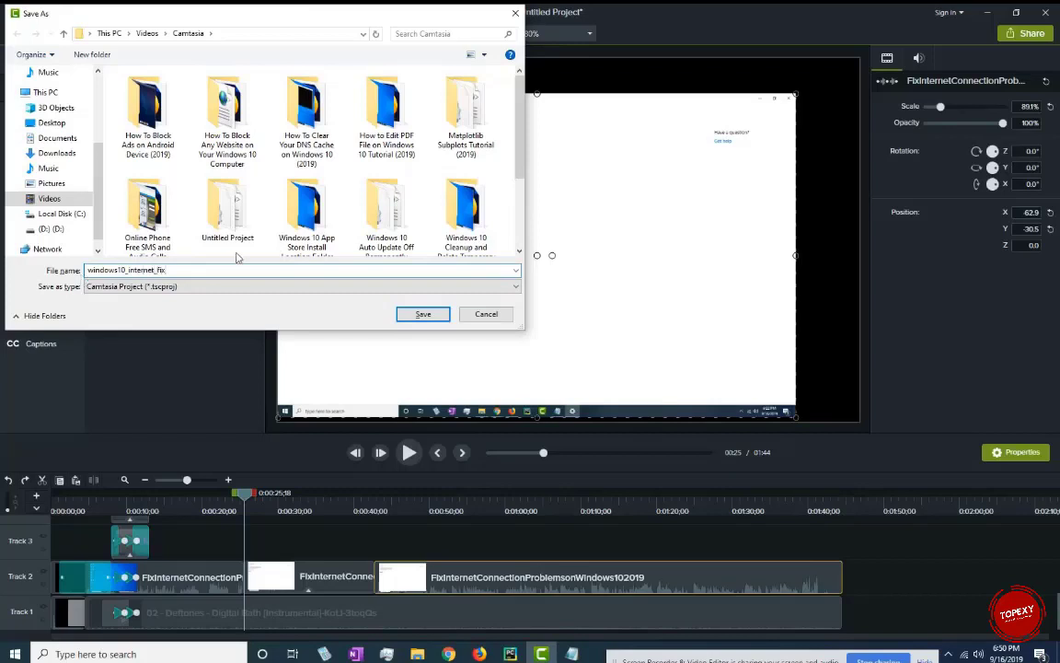
pyautogui.click(416, 314)
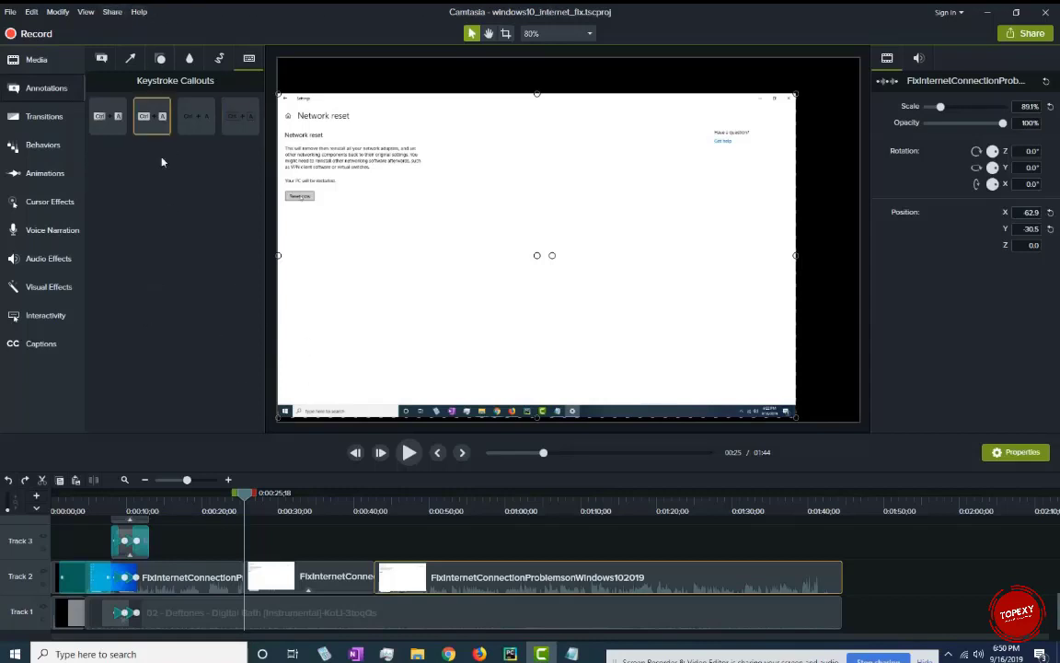
# - Start producing the video to a local file with the MP4 with Smart Player (up to 1080p) preset
pyautogui.click(112, 12)
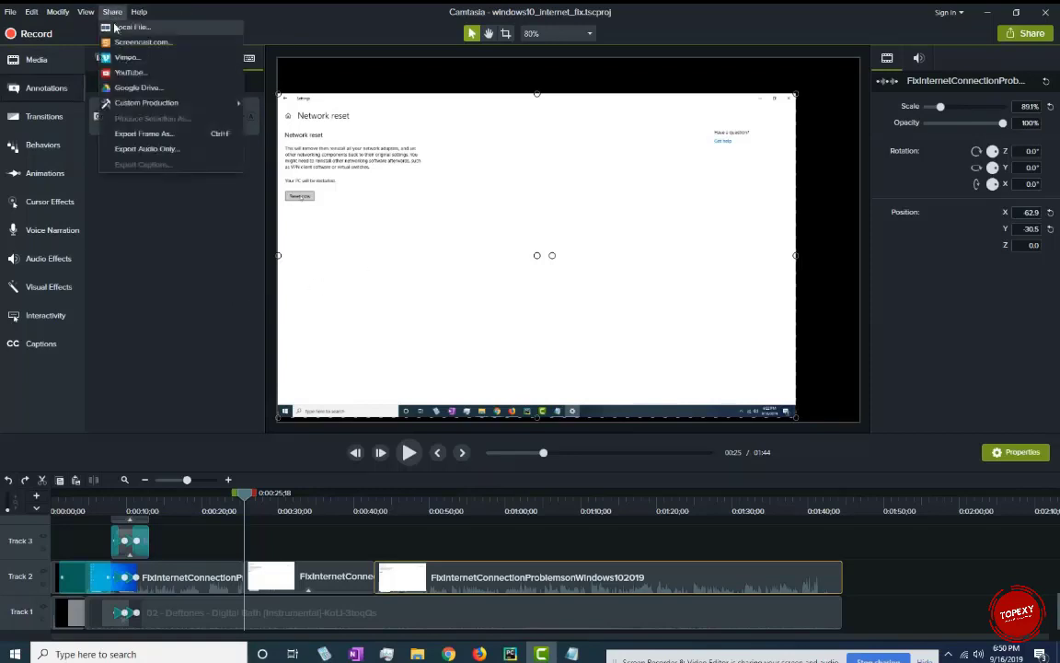
pyautogui.click(119, 29)
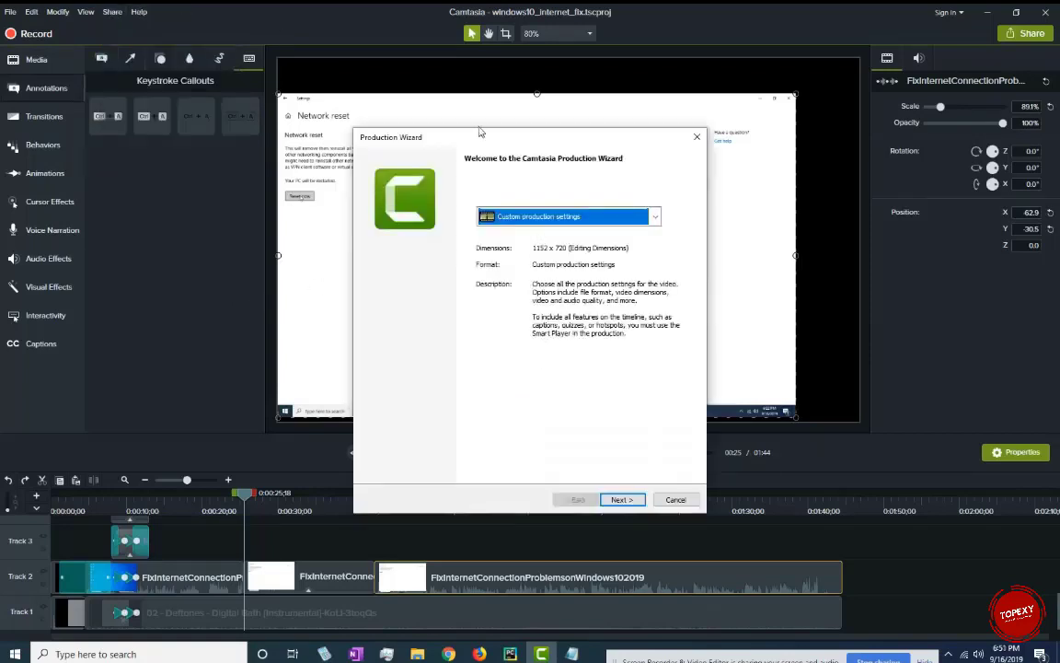
pyautogui.click(655, 217)
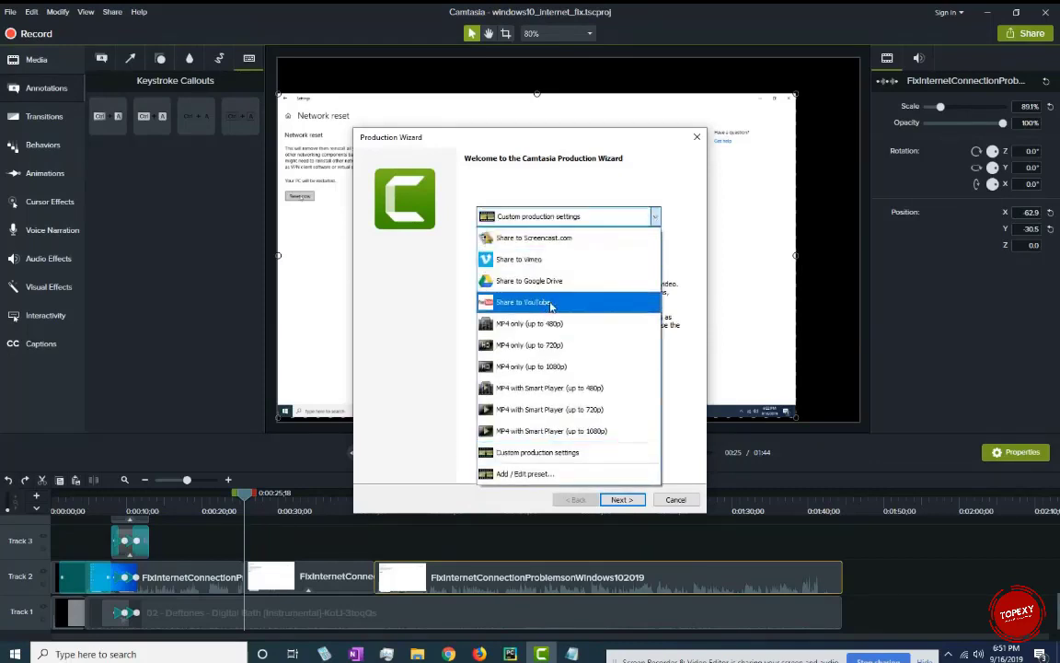
pyautogui.click(615, 432)
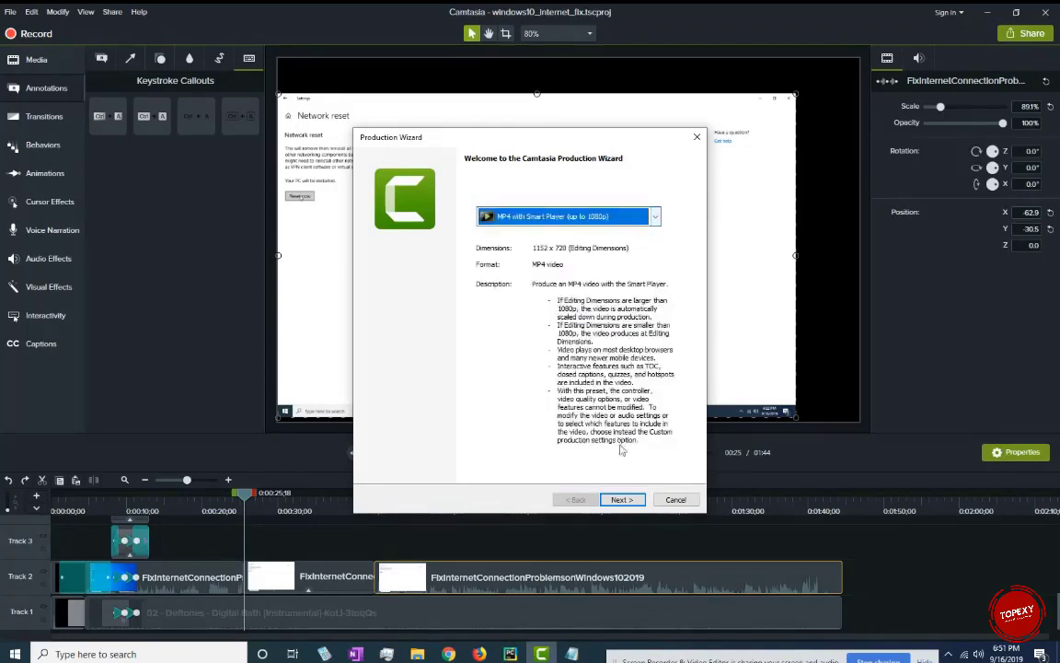
pyautogui.click(624, 501)
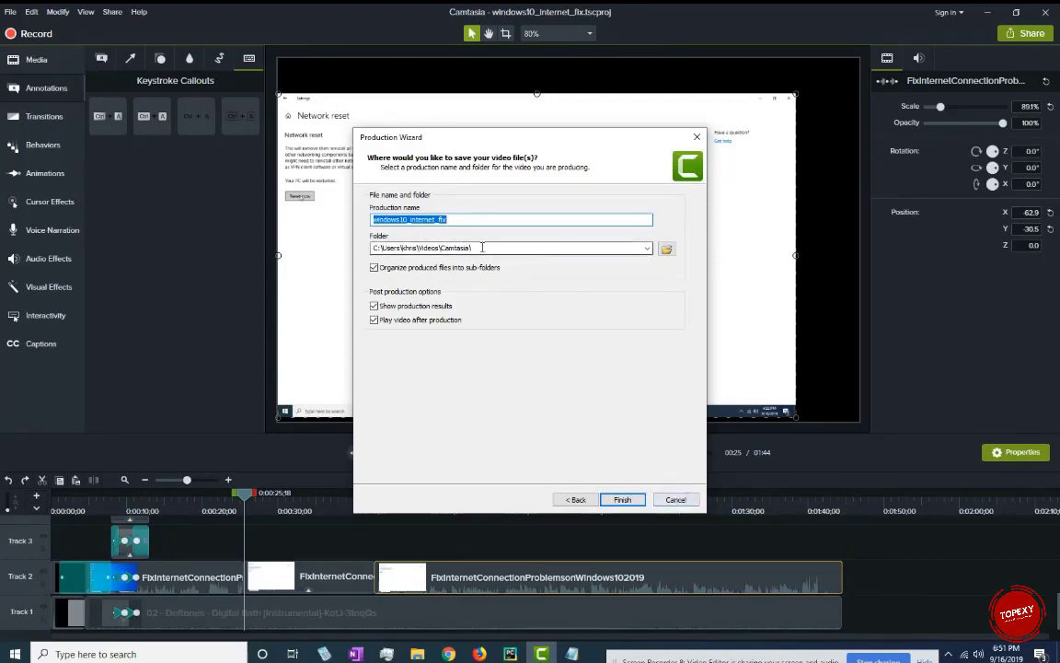
# - Review the production name and output folder, browsing the save location without changing it
pyautogui.click(444, 249)
pyautogui.click(498, 245)
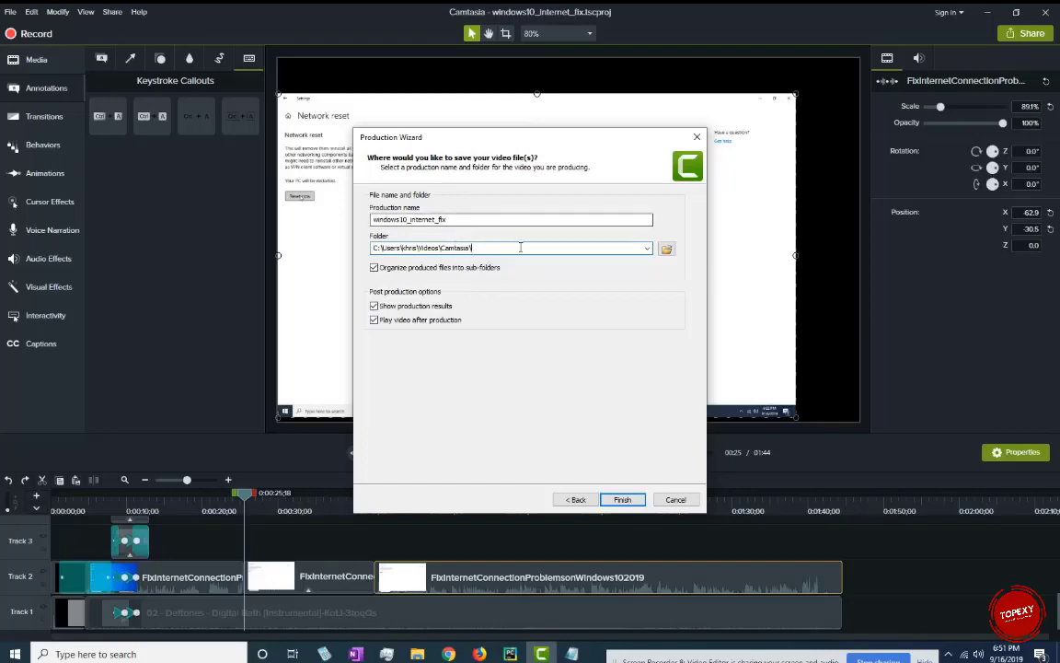
pyautogui.click(667, 249)
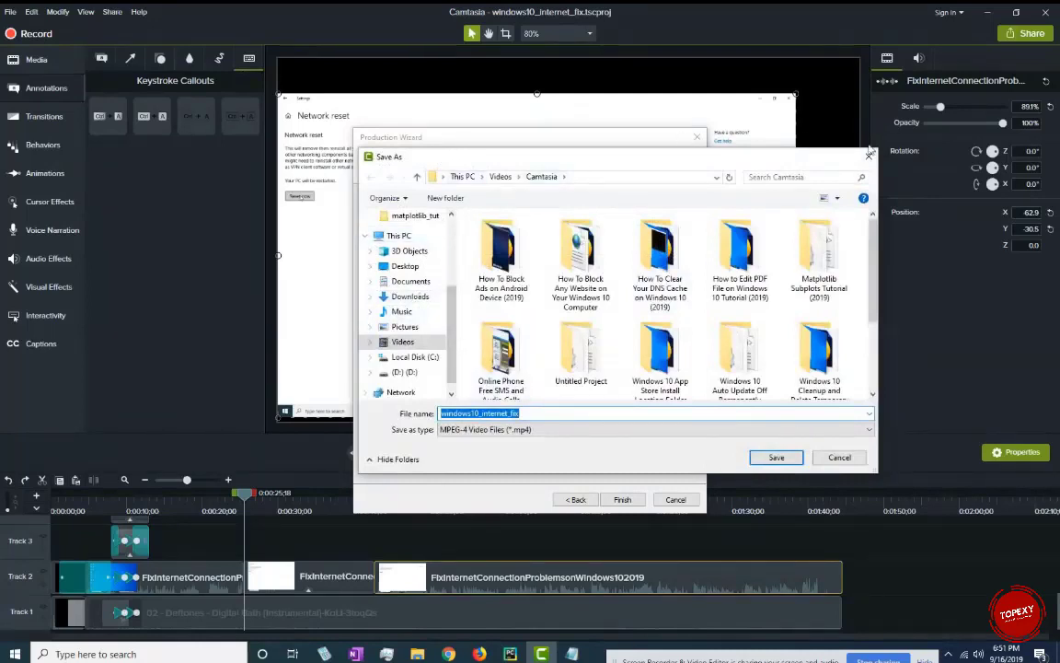
pyautogui.press('Escape')
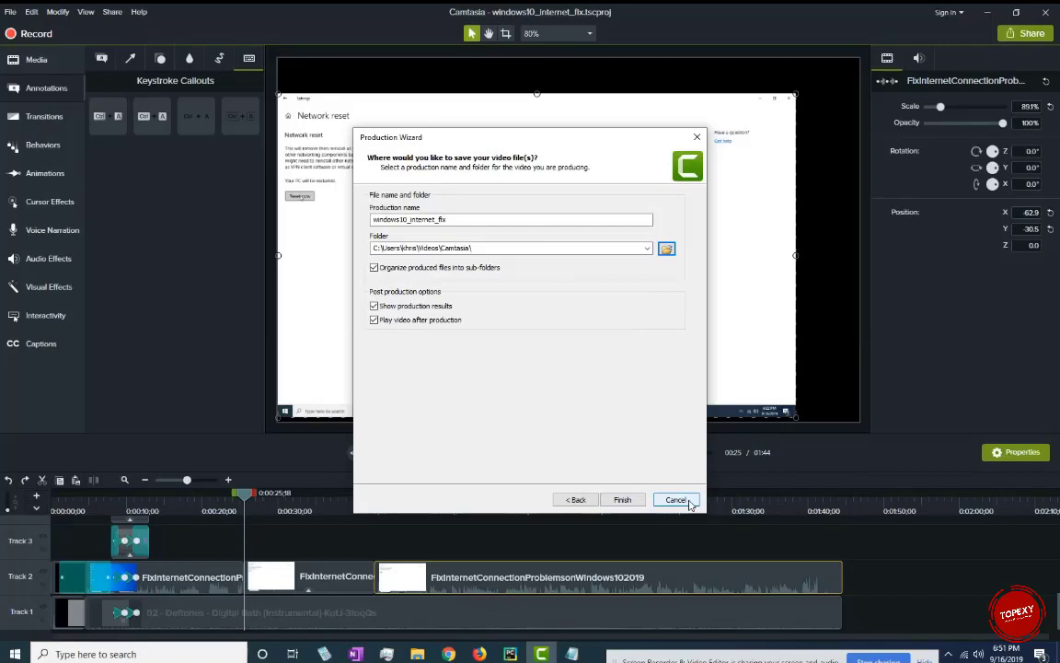
pyautogui.moveTo(449, 219); pyautogui.dragTo(358, 218)
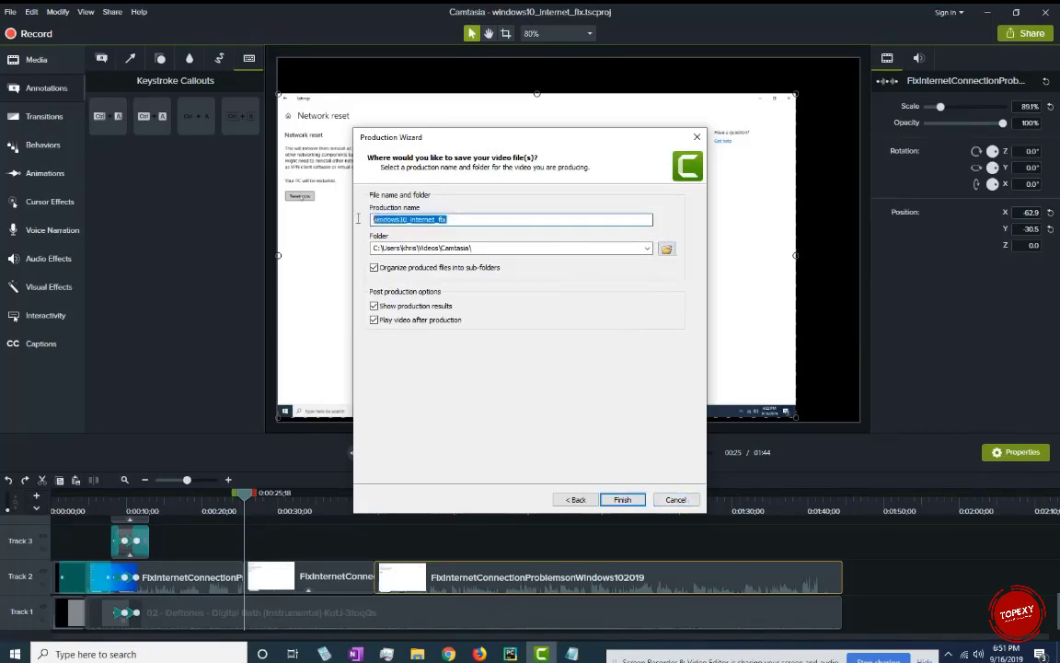
pyautogui.click(458, 220)
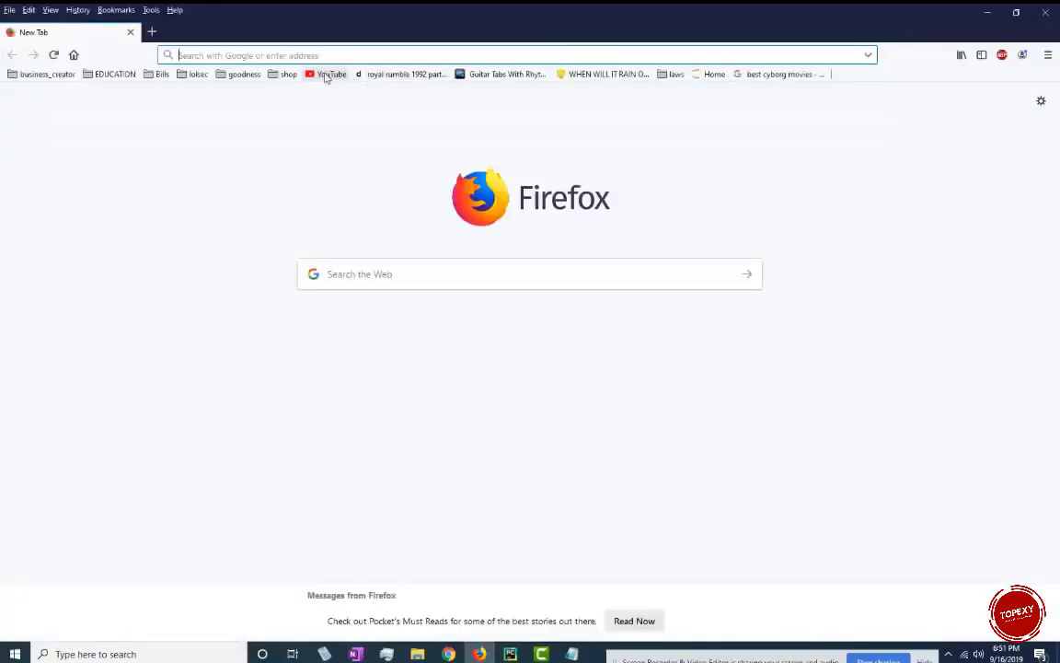
# - Switch to Firefox and open YouTube's video upload page
pyautogui.click(325, 75)
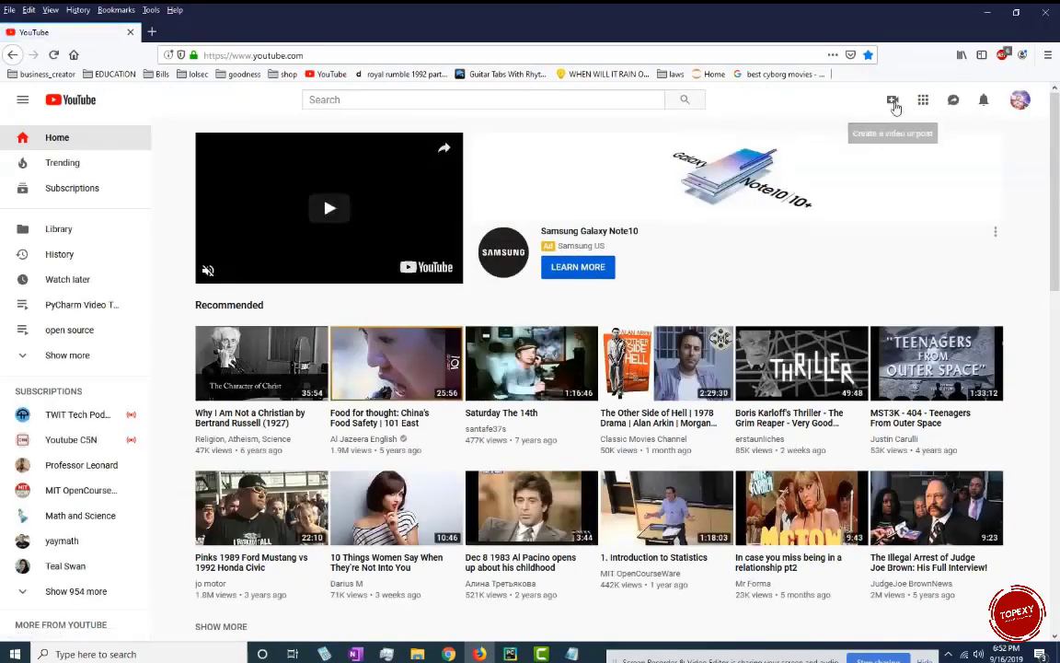
pyautogui.click(893, 103)
pyautogui.click(931, 130)
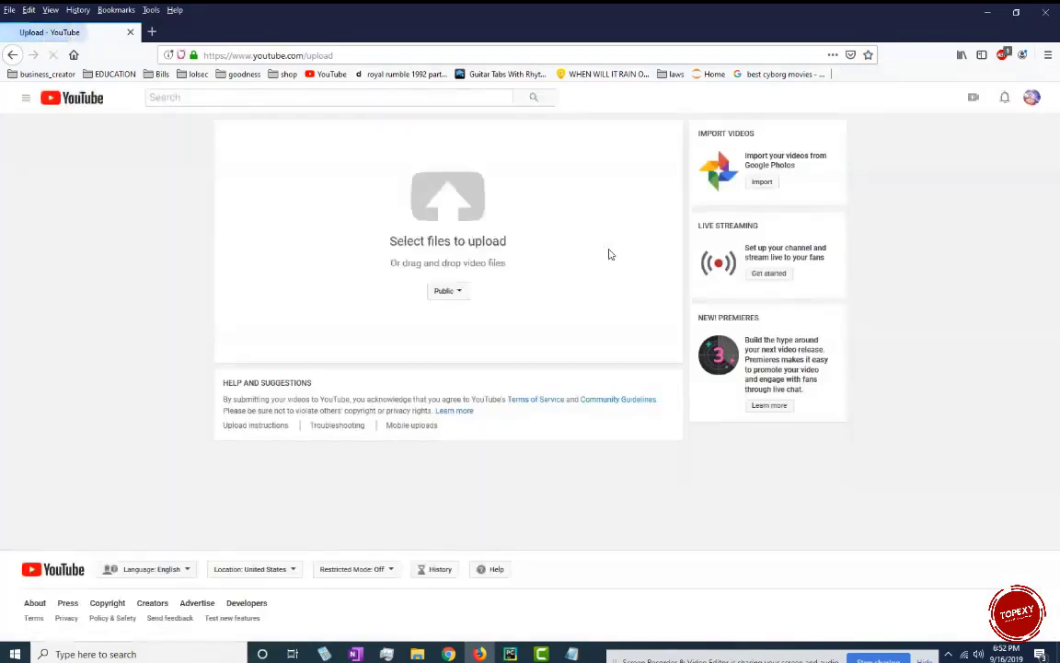
# - Choose files to upload and inspect the security and detail properties of the Matplotlib Subplots Tutorial (2019) MP4 file
pyautogui.click(465, 203)
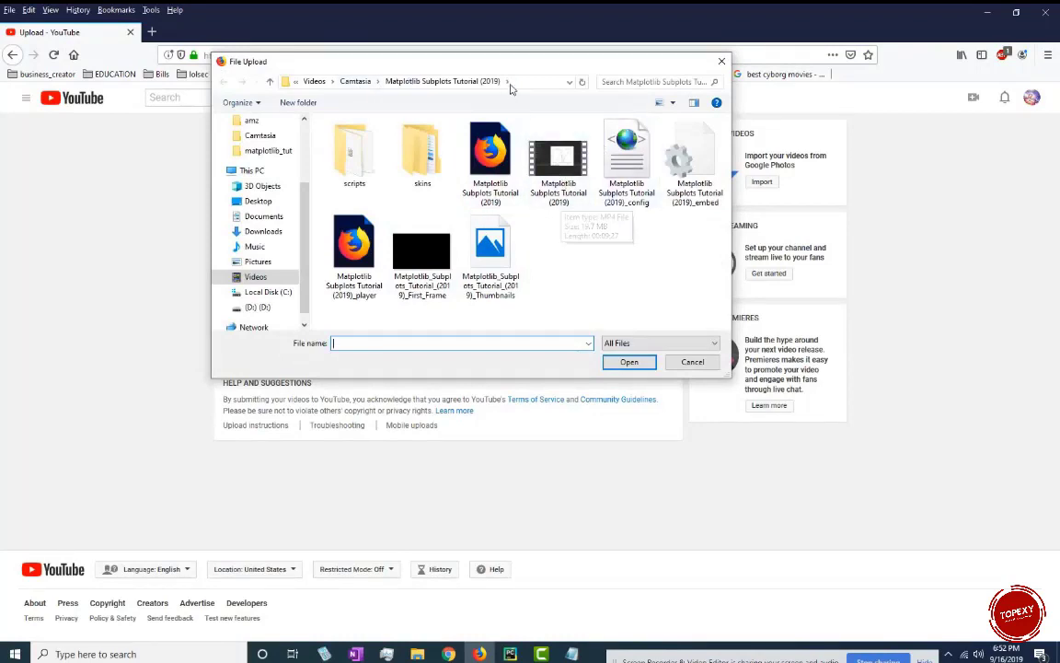
pyautogui.click(565, 176)
pyautogui.rightClick(571, 177)
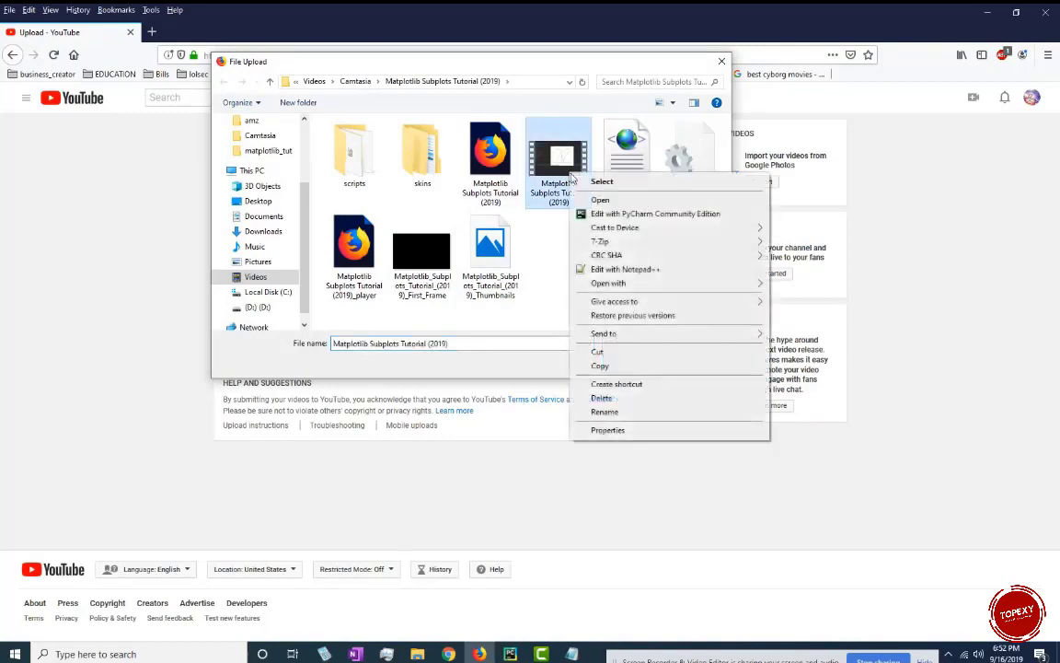
pyautogui.click(607, 429)
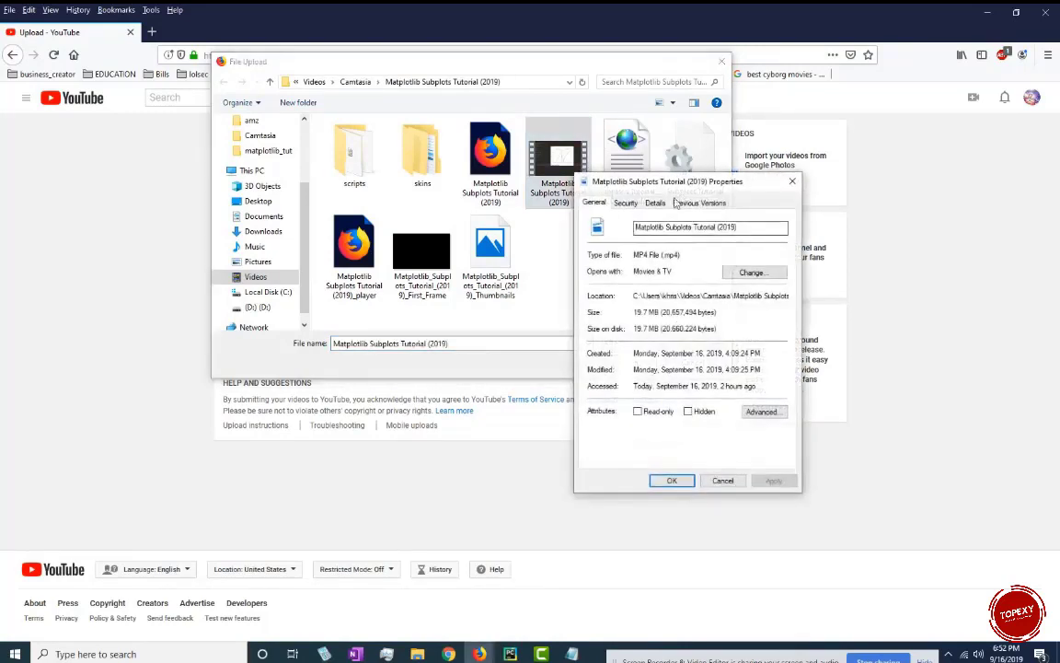
pyautogui.click(625, 203)
pyautogui.click(655, 204)
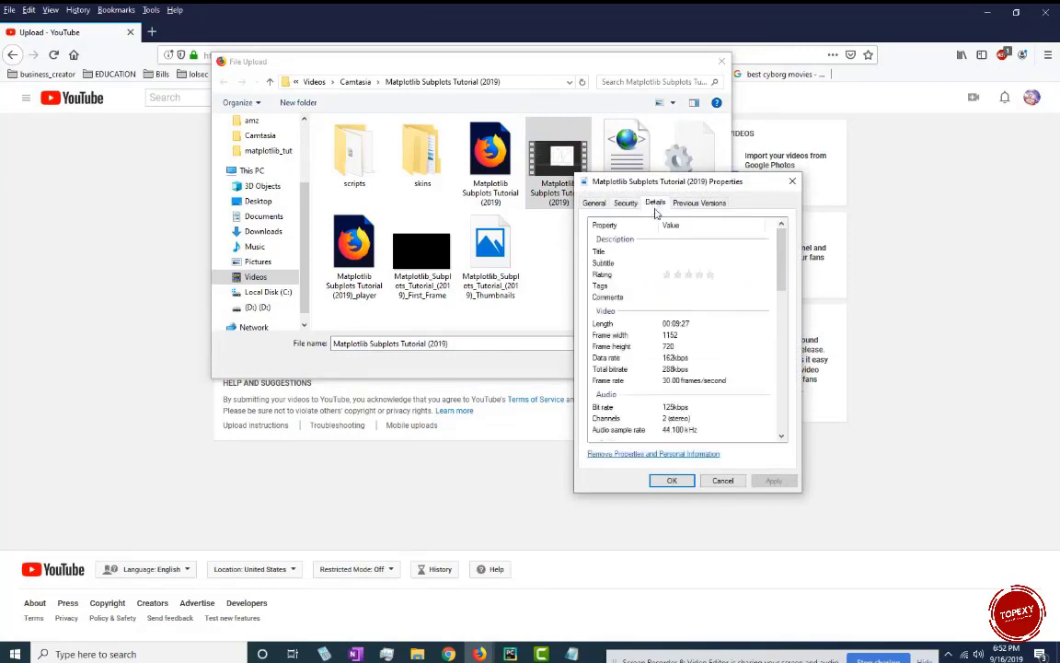
pyautogui.scroll(-5, 788, 317)
pyautogui.scroll(-10, 788, 316)
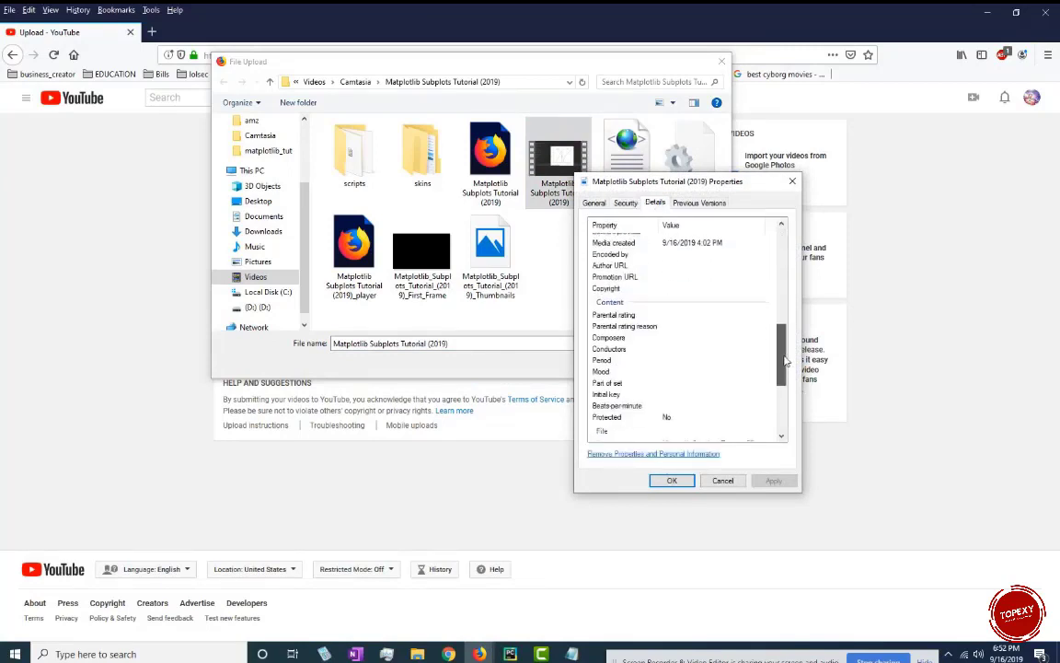
pyautogui.click(626, 367)
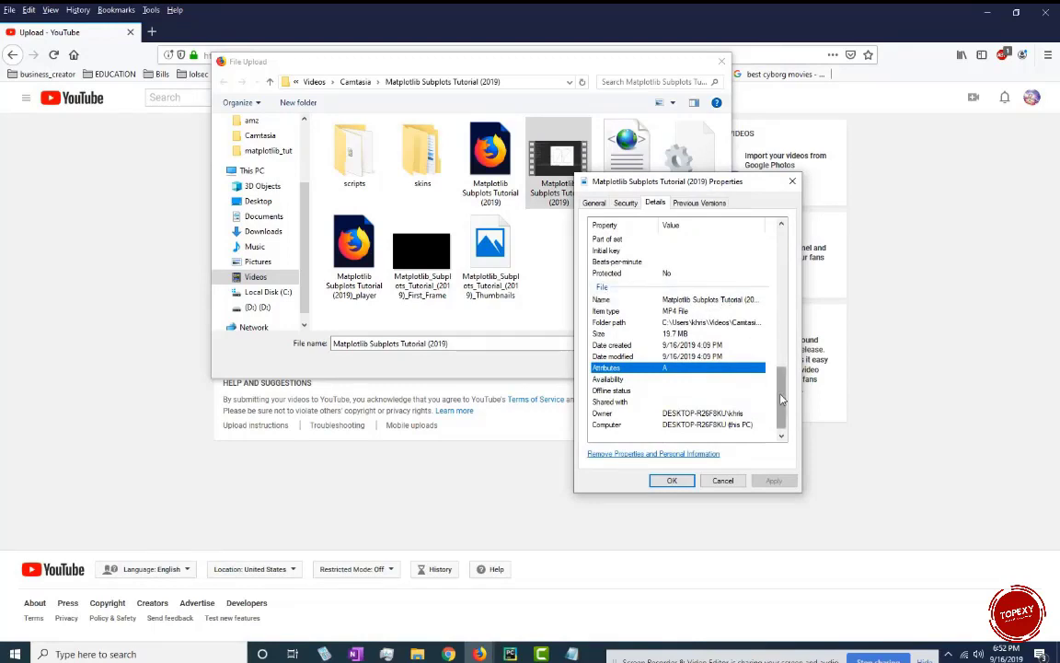
pyautogui.scroll(-1, 777, 384)
pyautogui.click(722, 480)
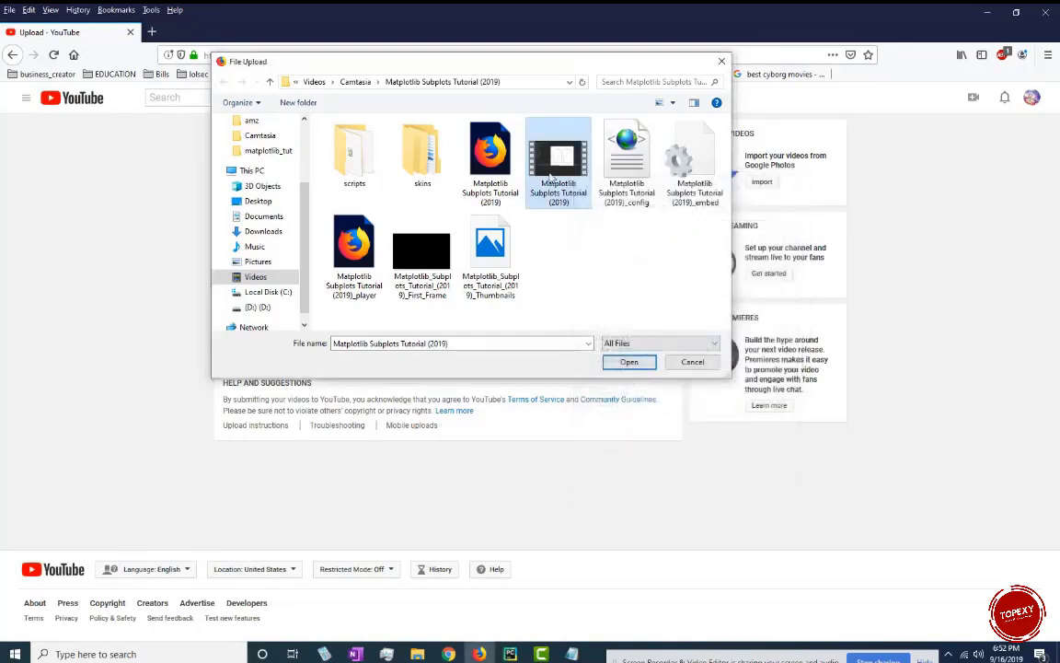
# - Upload the Matplotlib Subplots Tutorial (2019) MP4 to YouTube and check its title field
pyautogui.click(642, 361)
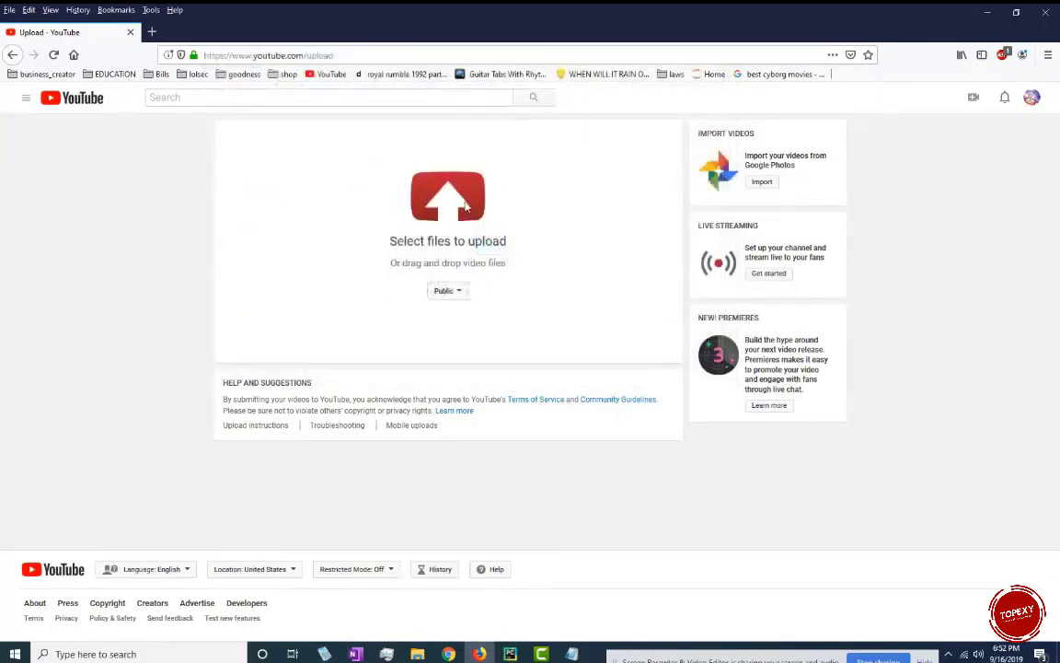
pyautogui.click(450, 210)
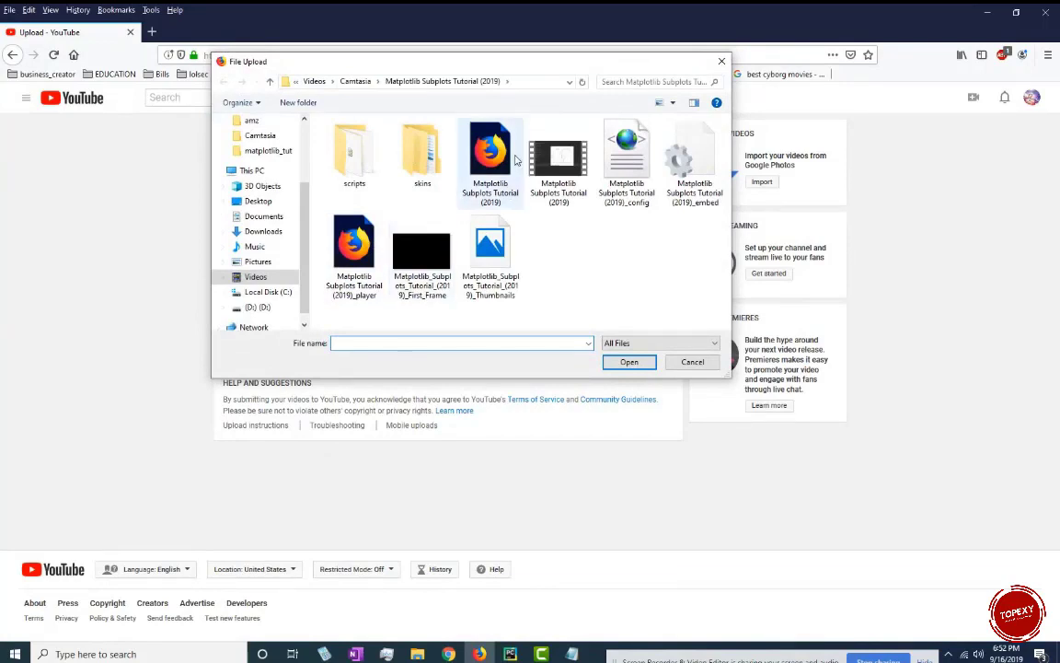
pyautogui.click(563, 173)
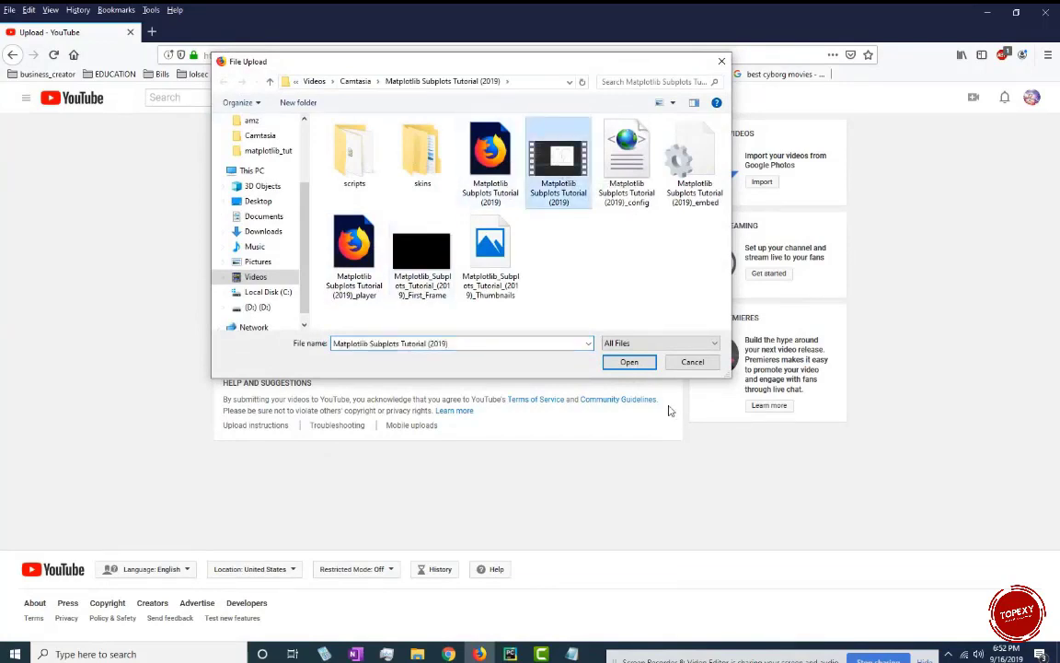
pyautogui.click(634, 363)
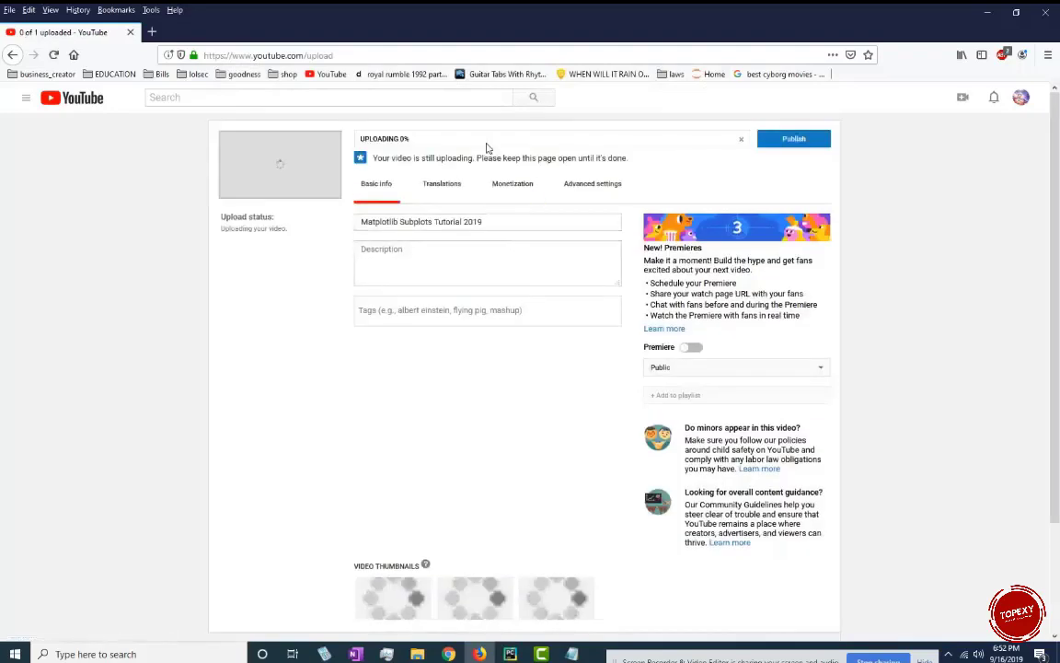
pyautogui.tripleClick(402, 222)
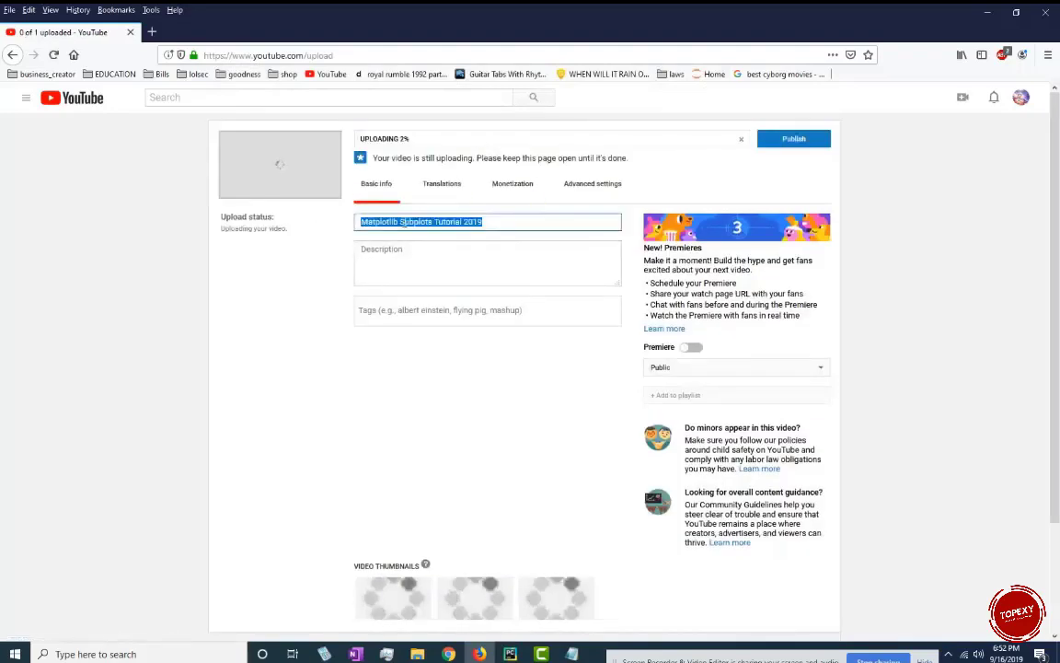
pyautogui.click(495, 223)
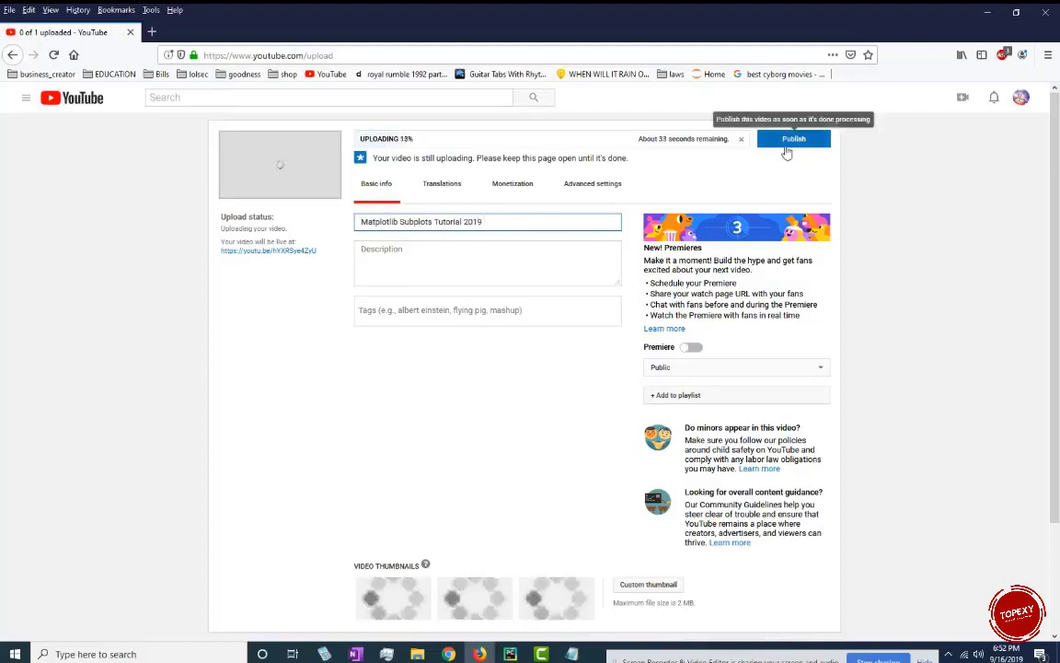
# - Cancel the running video upload and dismiss the cancellation notice
pyautogui.click(739, 141)
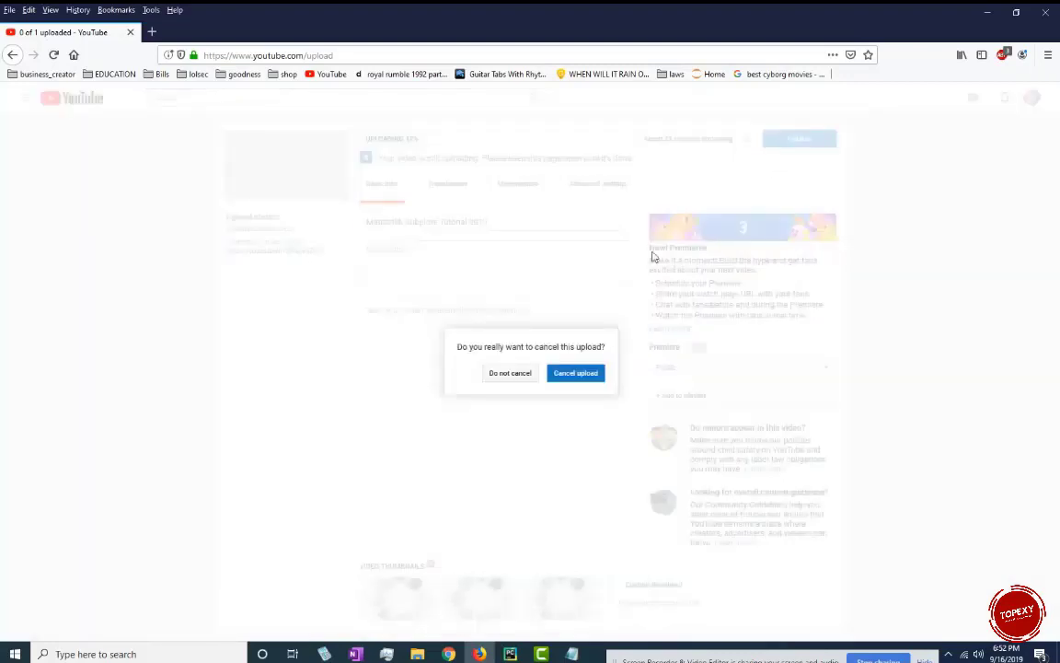
pyautogui.click(573, 373)
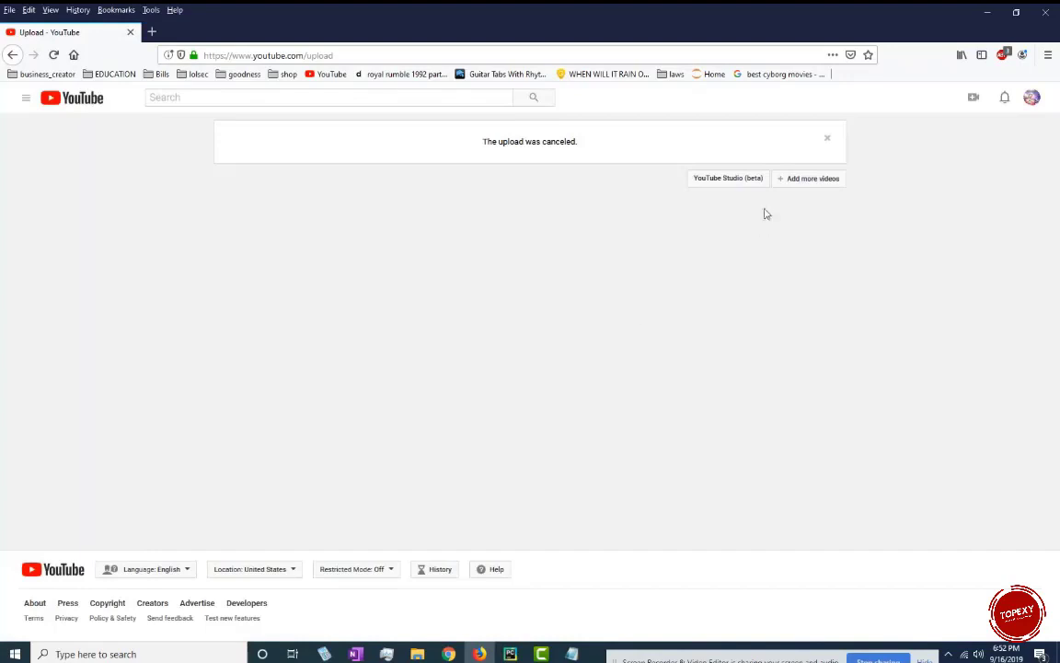
pyautogui.click(827, 138)
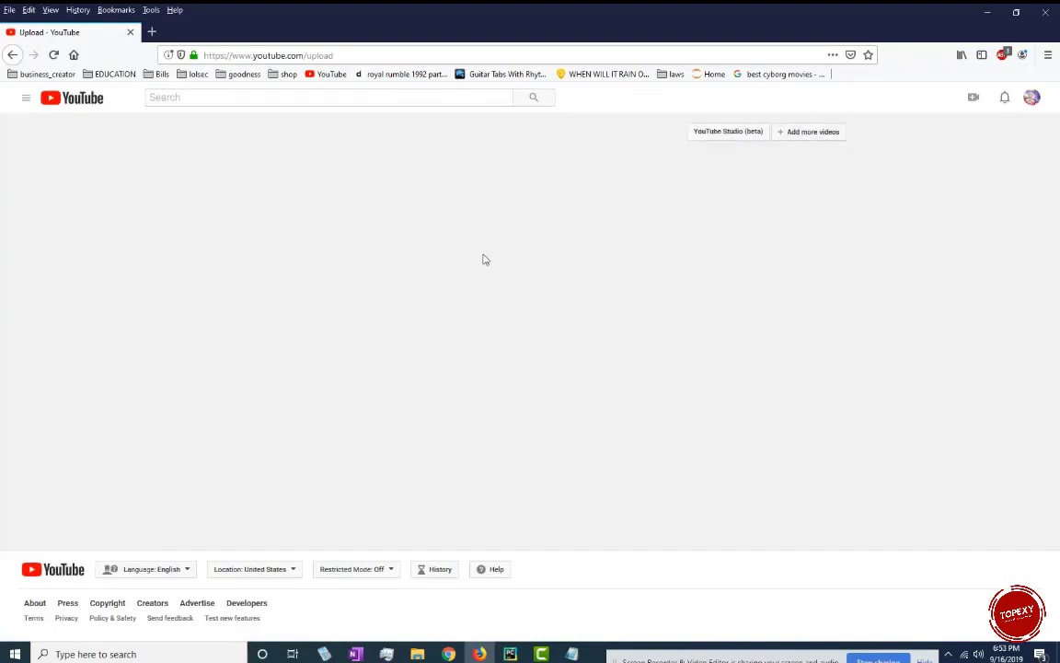
# - Close the browser to return to Camtasia and cancel the Production Wizard
pyautogui.click(1040, 13)
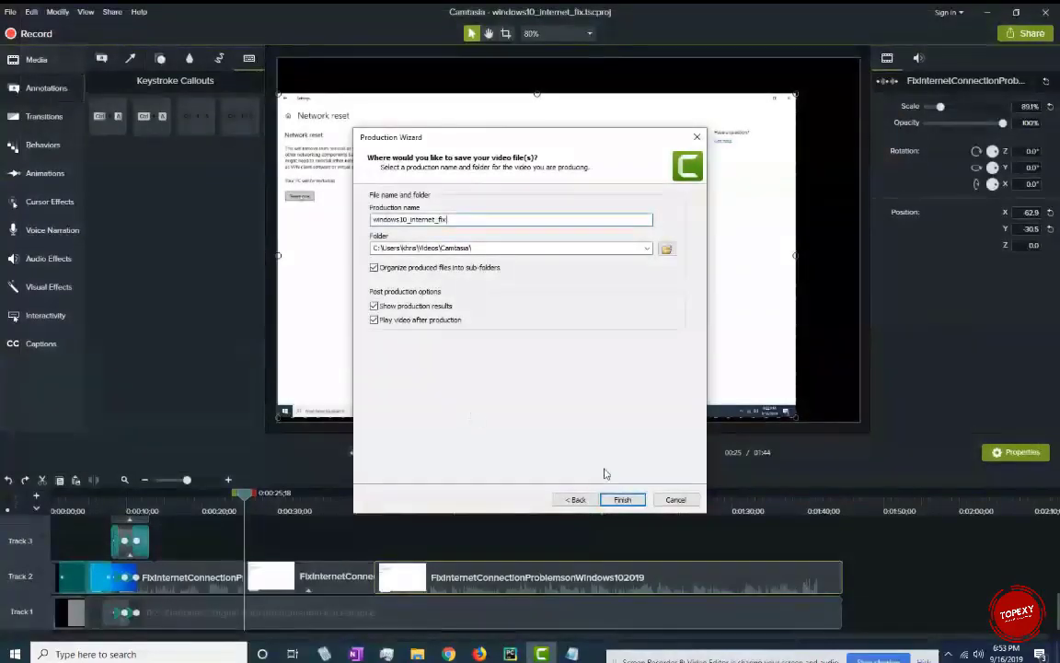
pyautogui.click(676, 501)
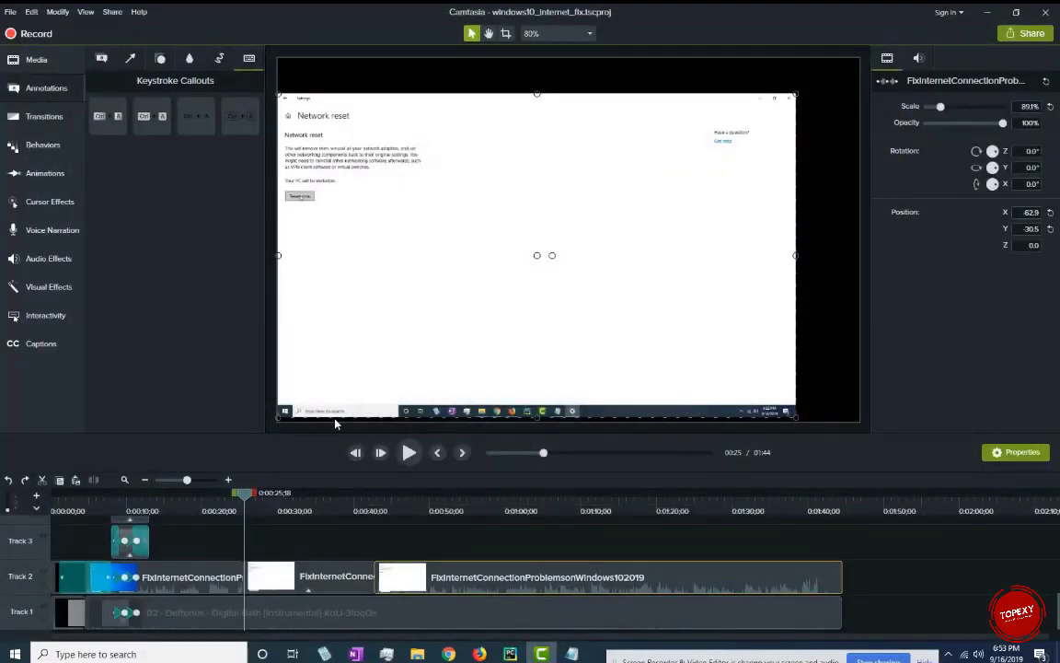